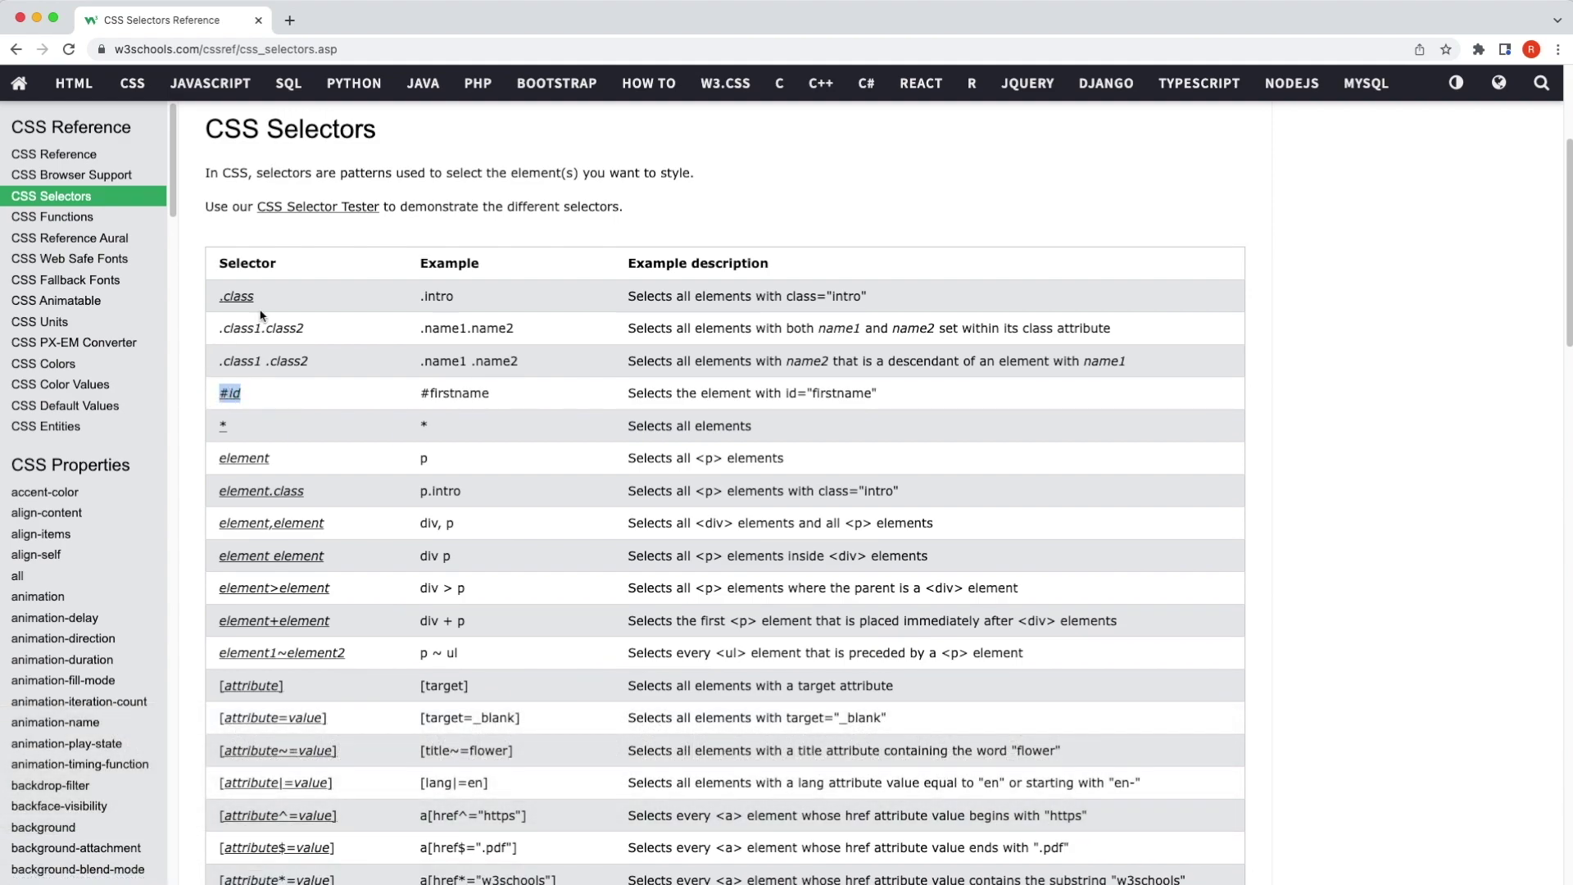
- Highlight the [attribute] selector in the W3Schools table and open DevTools with F12
drag(256, 295, 217, 298)
drag(290, 685, 223, 685)
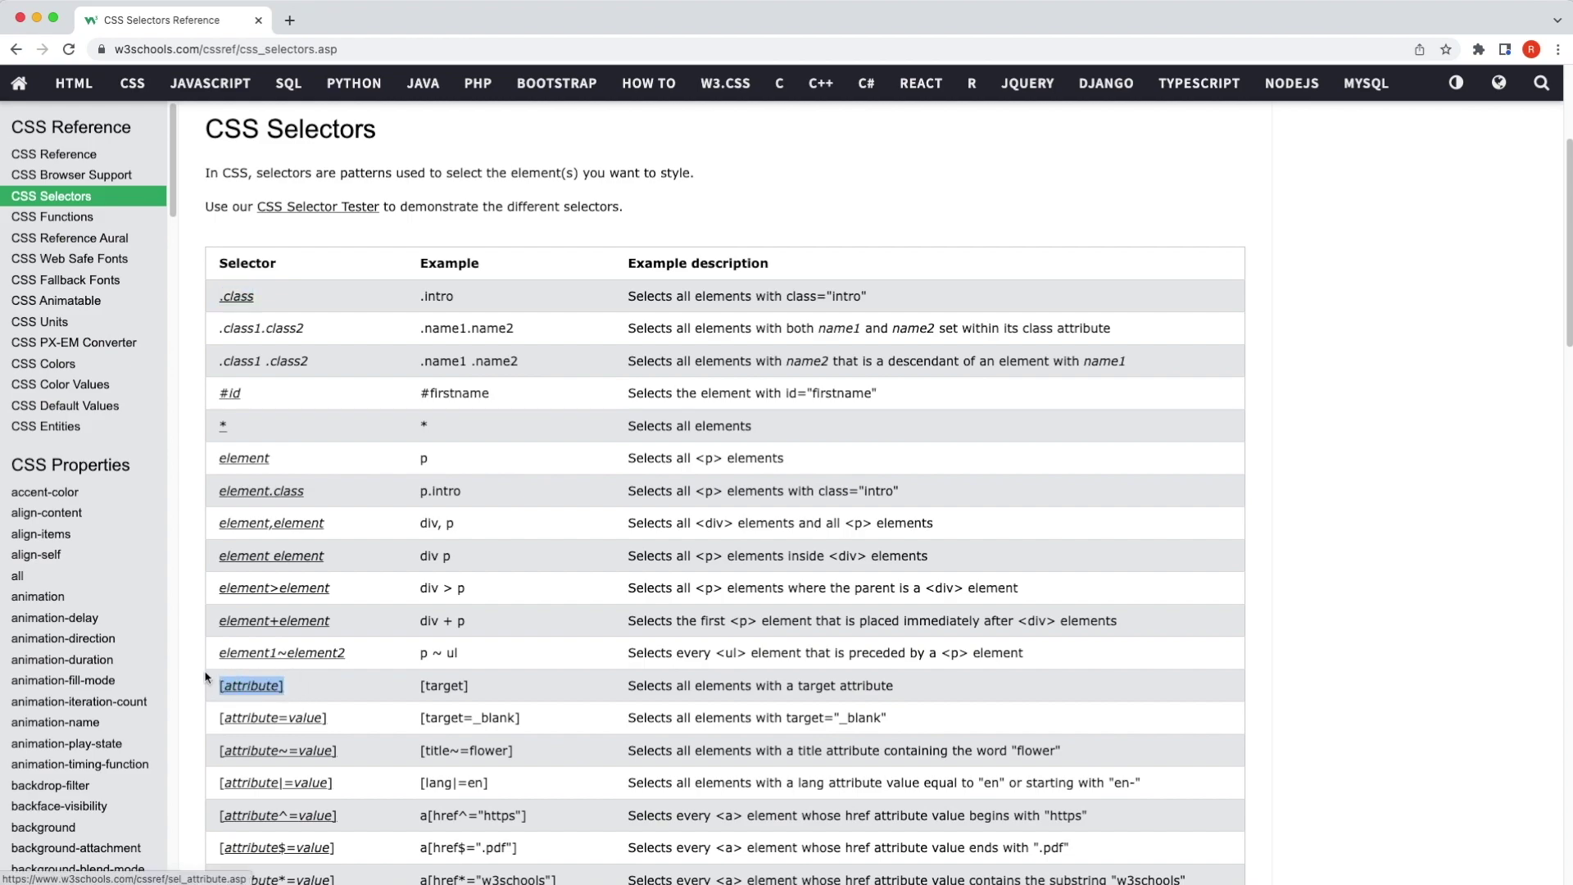
key(F12)
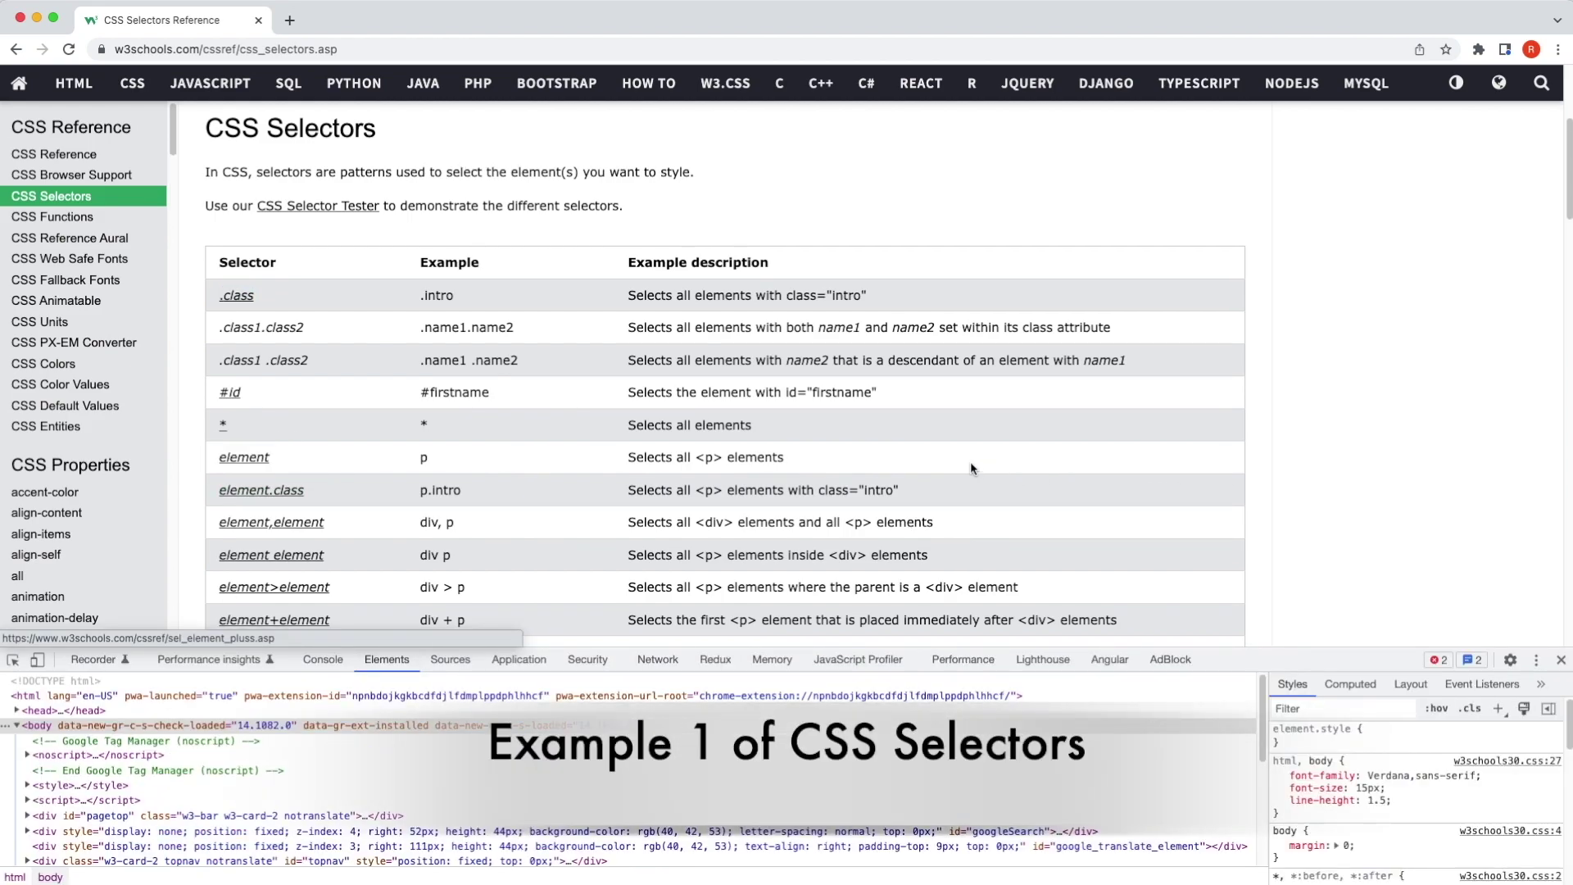
- Inspect the 'CSS Properties' sidebar heading, an h2 with class 'left', and view its class value
key(ctrl+shift+c)
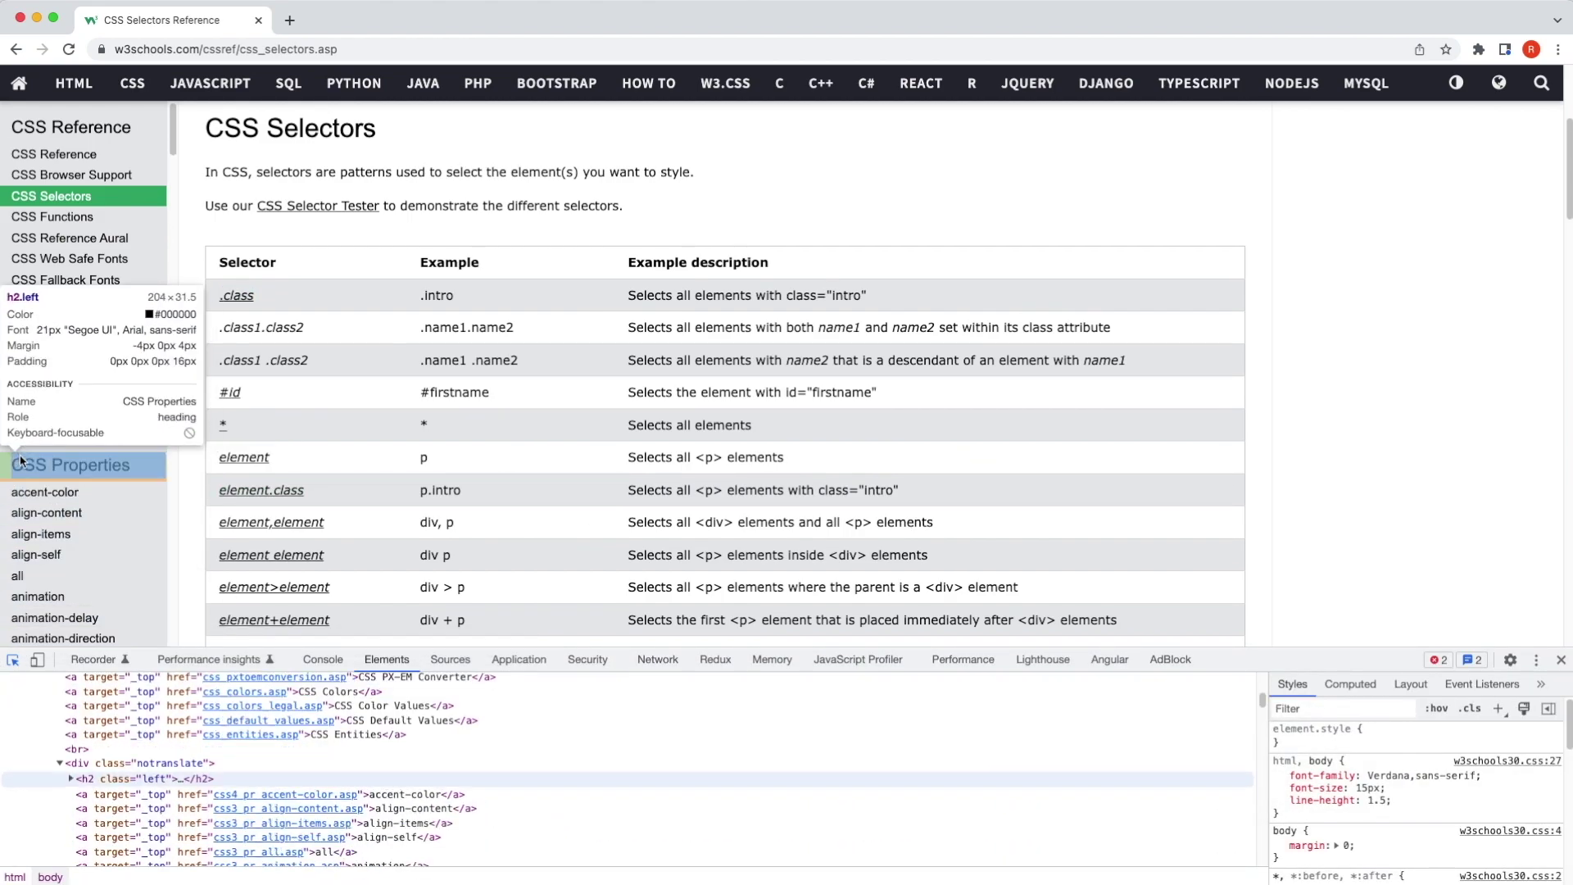
click(22, 464)
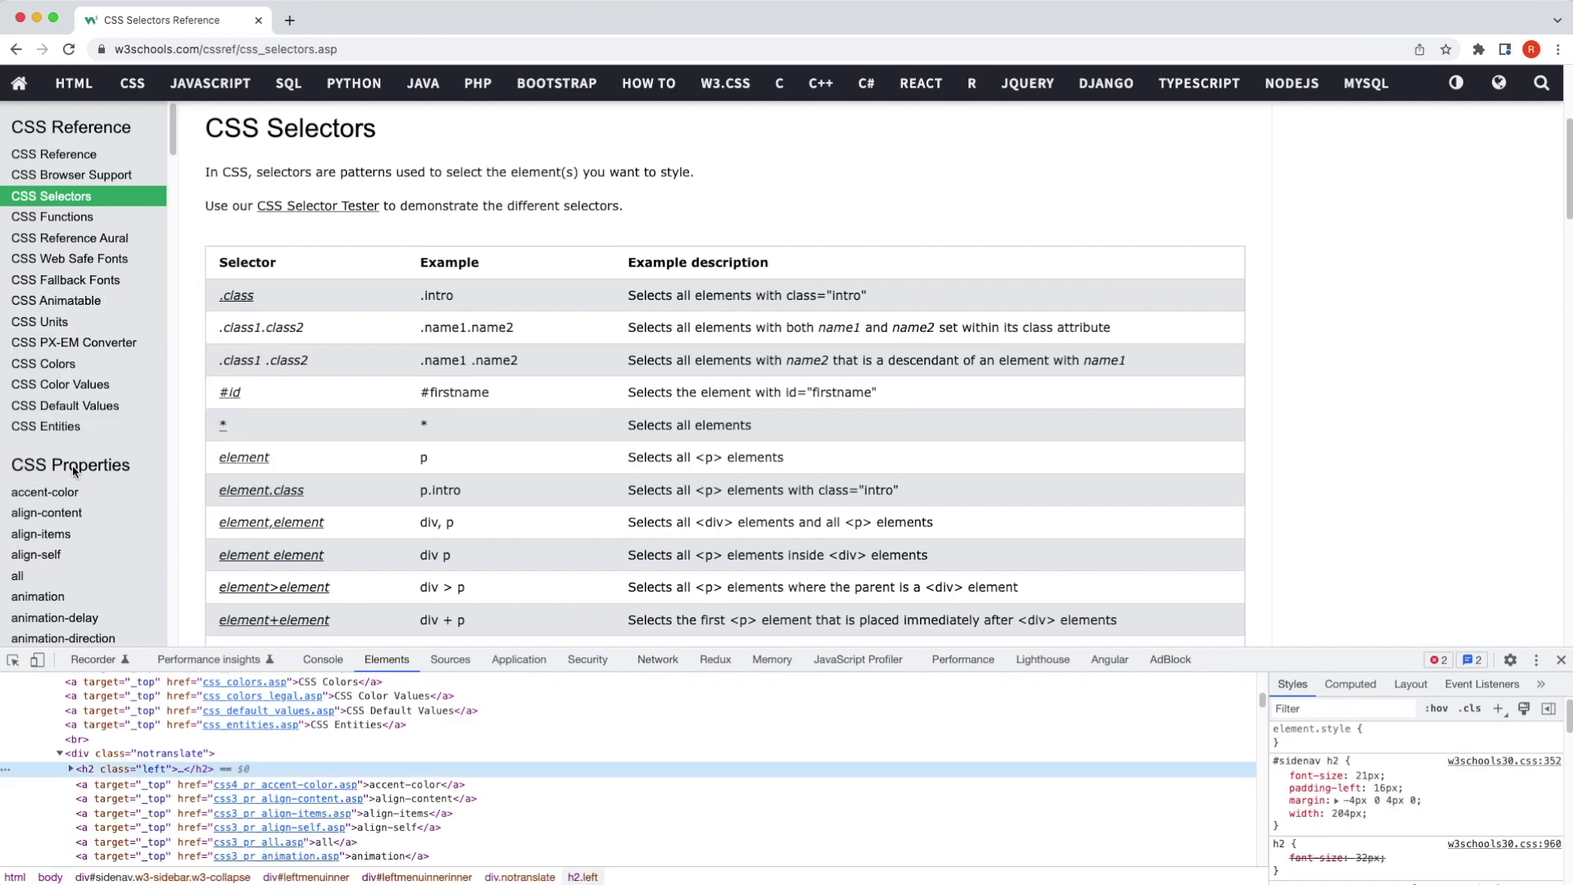
double_click(149, 767)
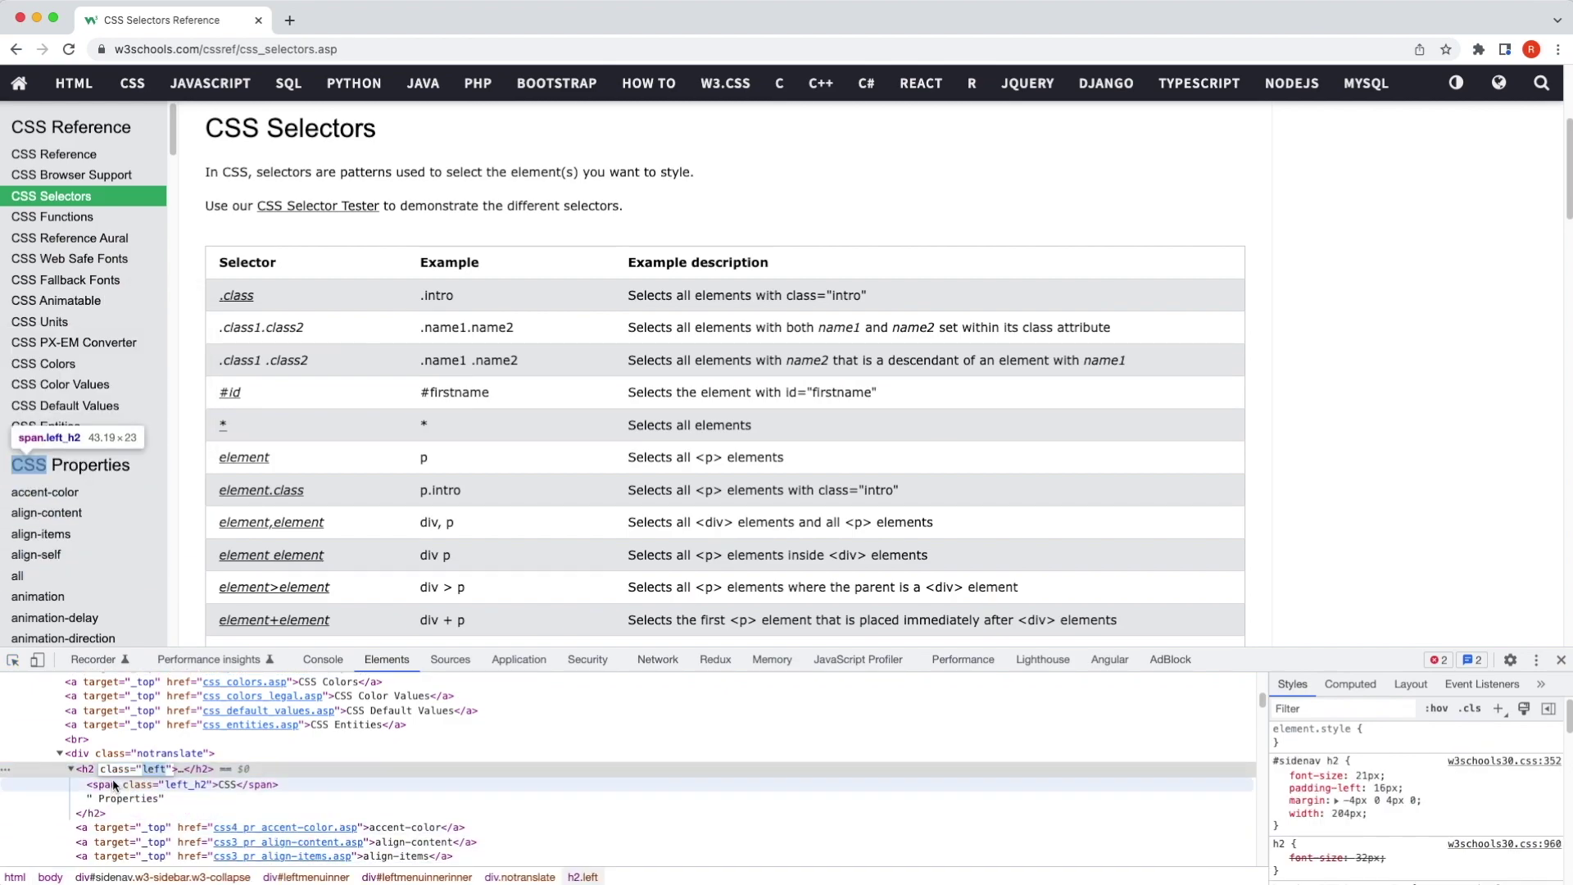
double_click(115, 768)
- In the Console, run let list = document.getElementsByClassName("left")
click(322, 660)
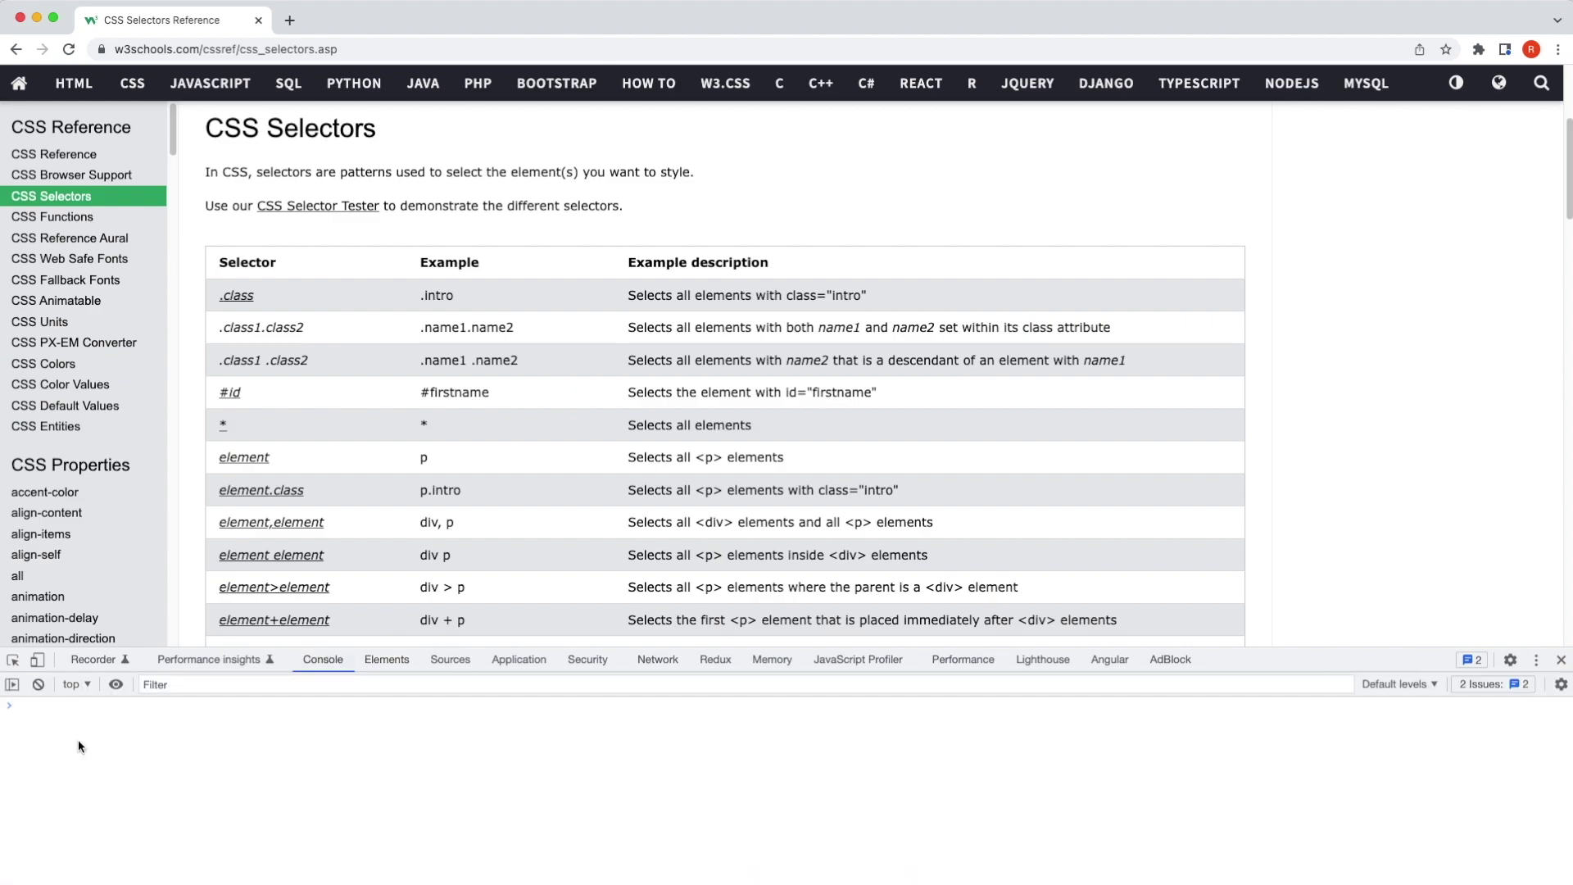
text(let list = document.get)
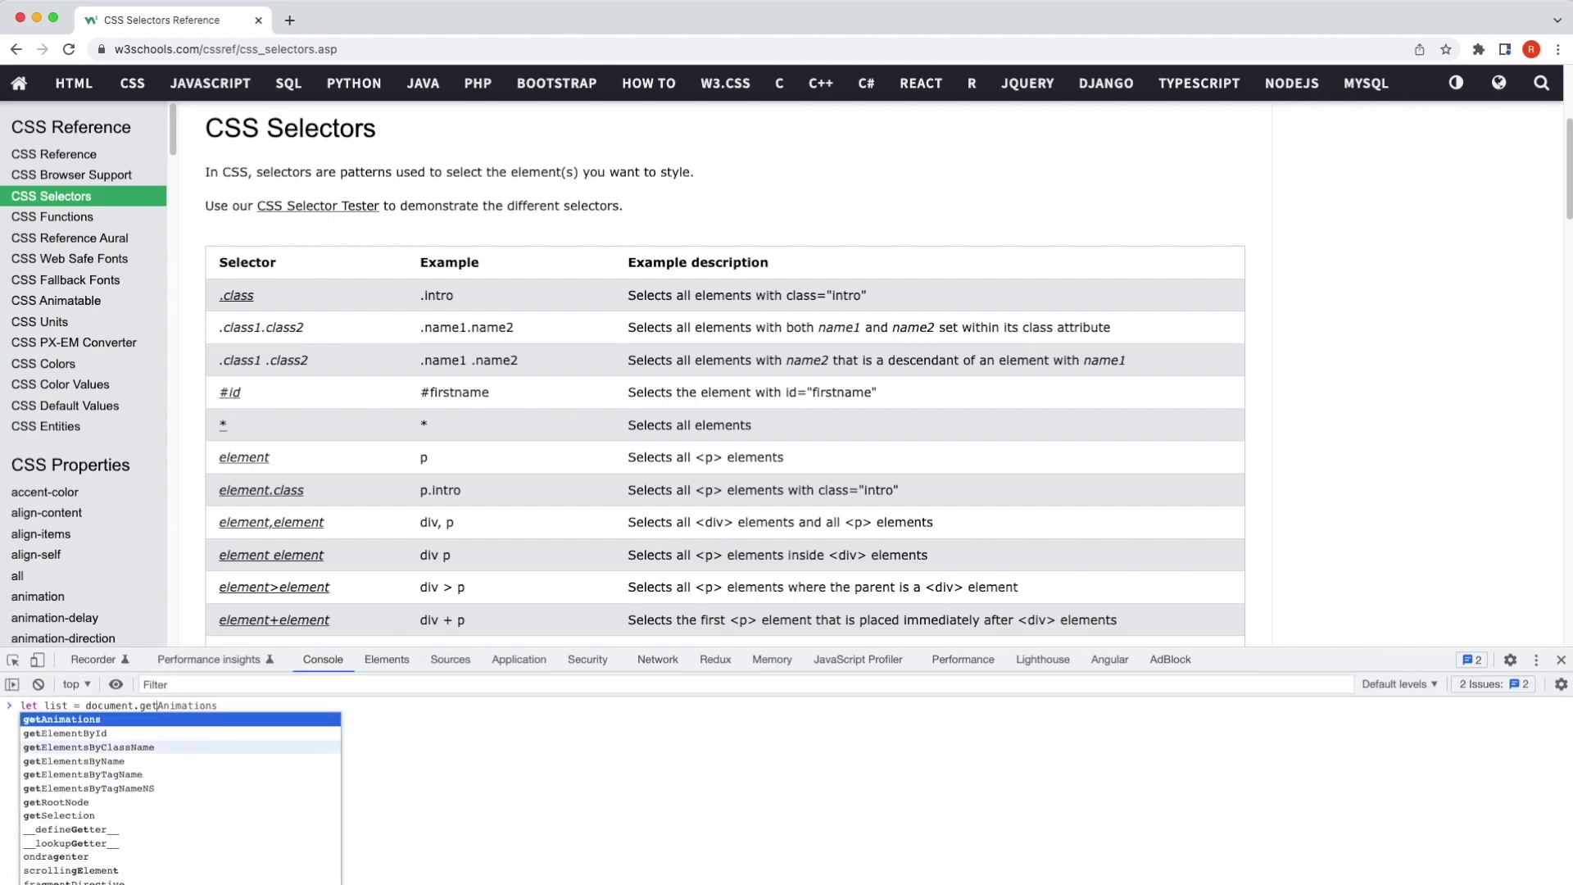
key(Down)
key(Down)
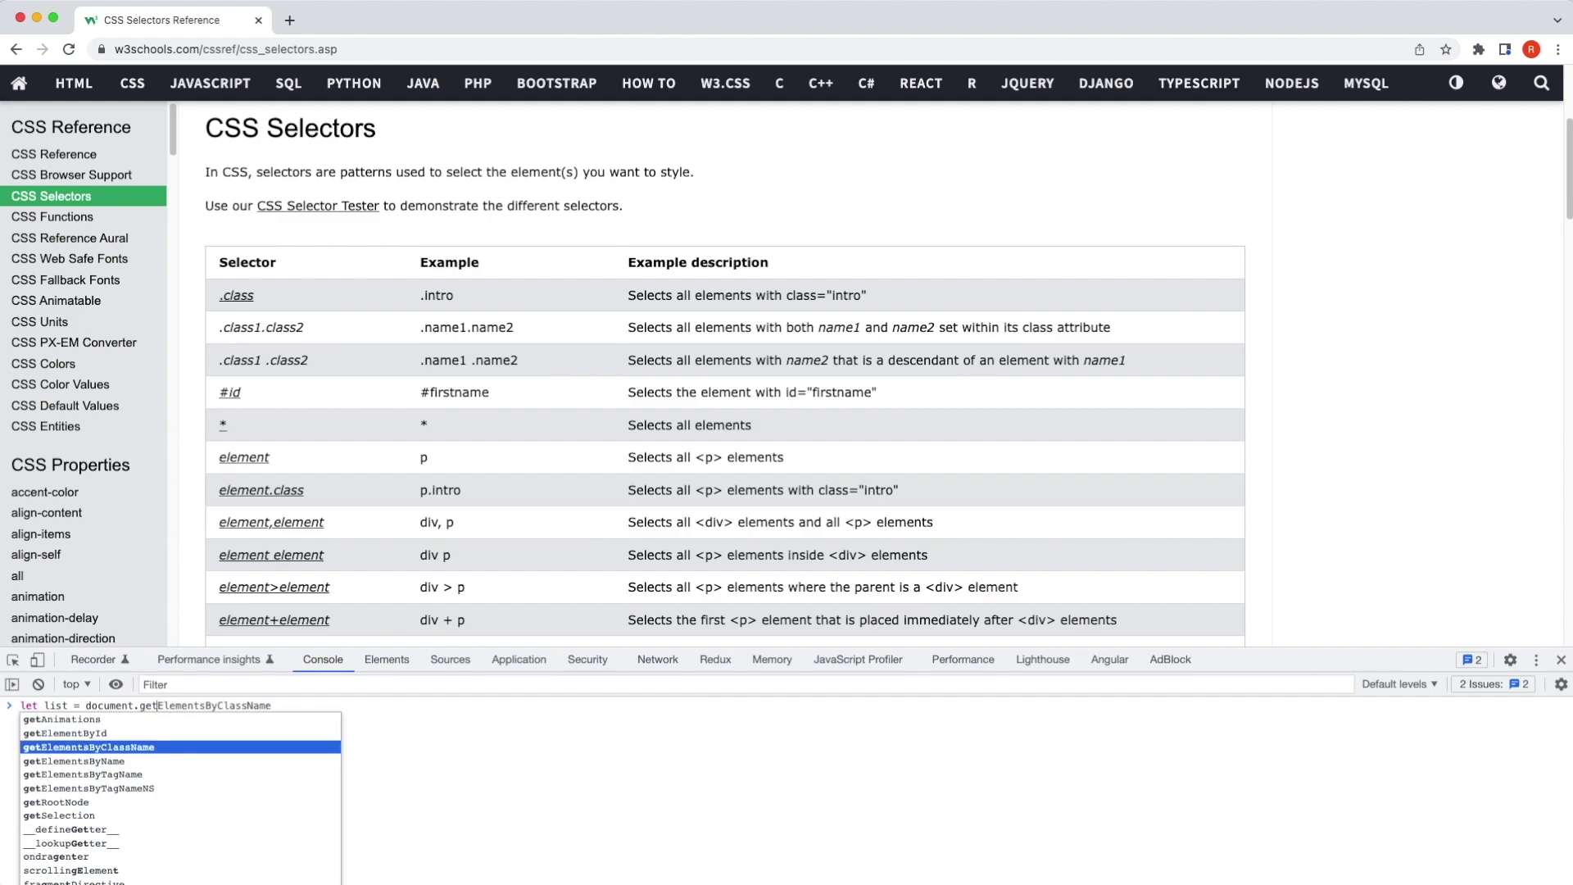
key(Tab)
text("left)
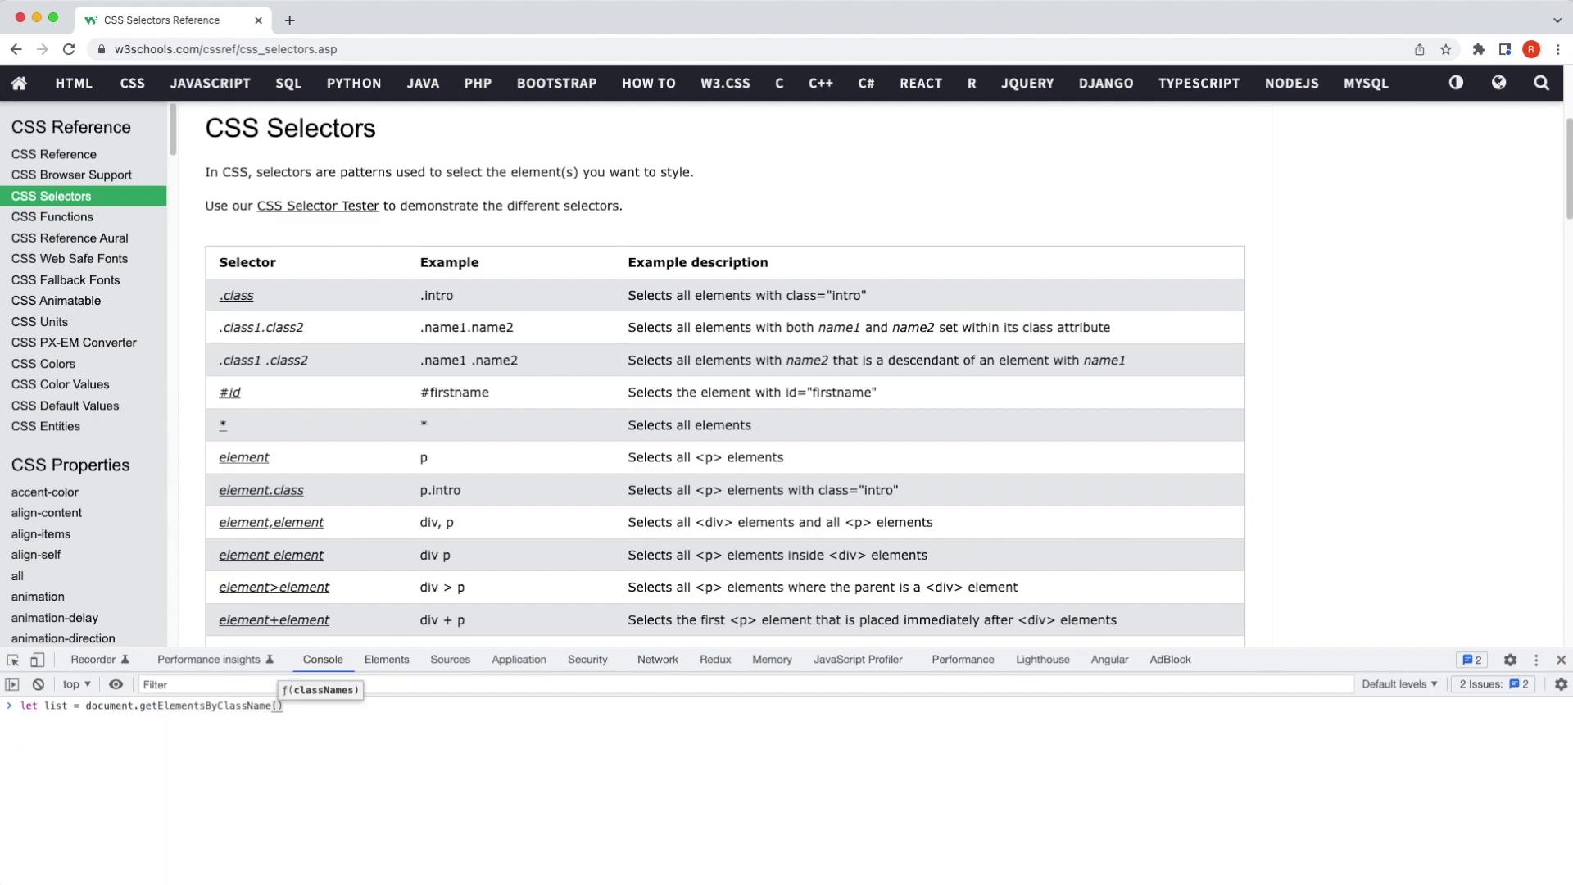
key(Return)
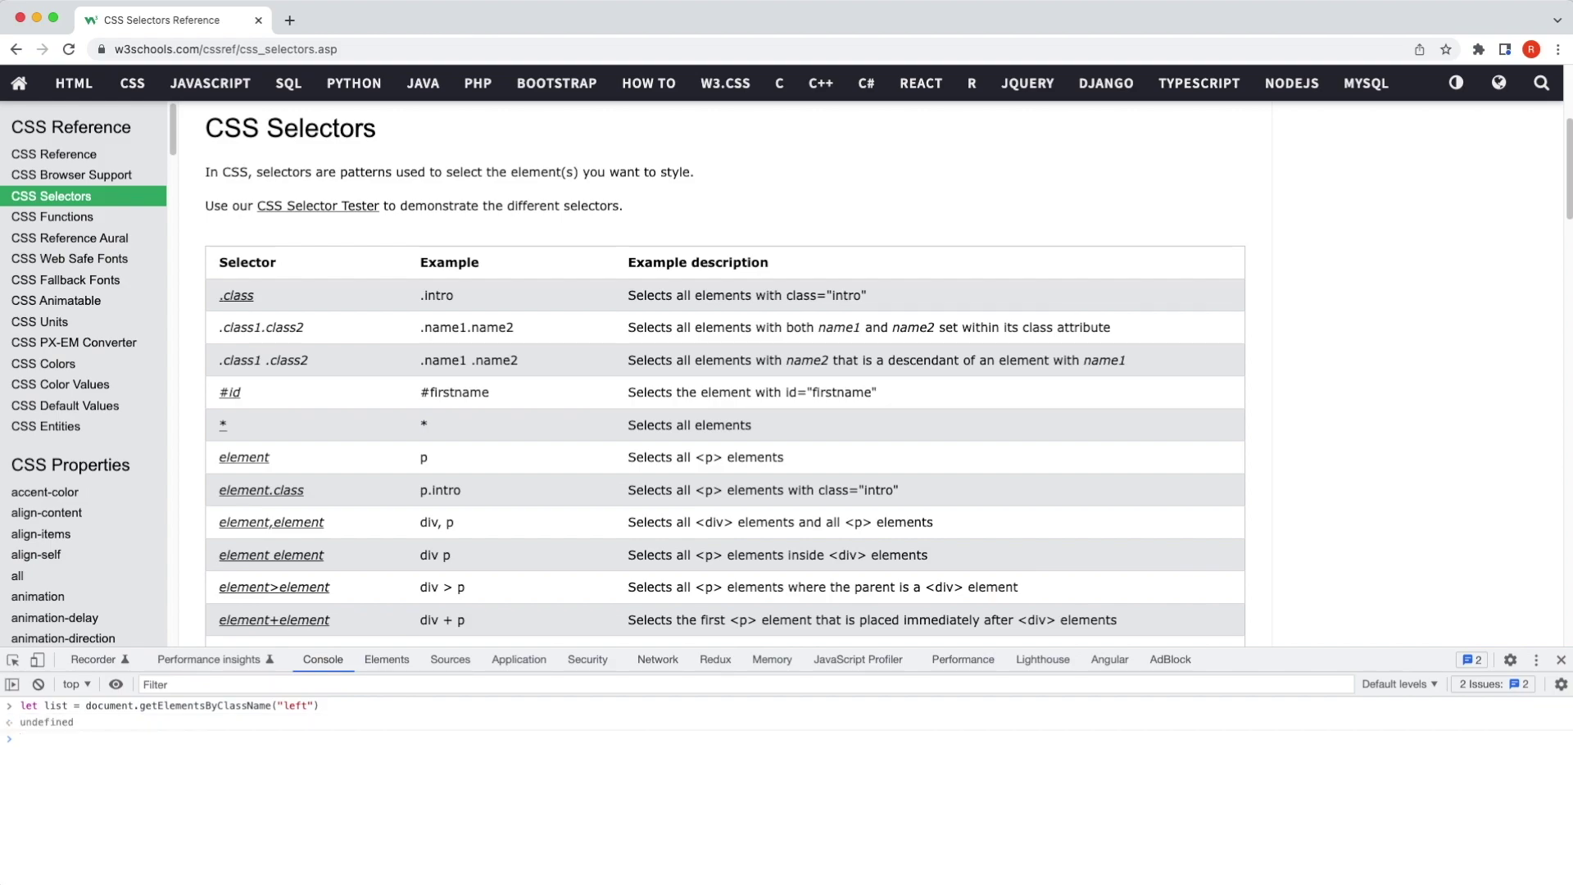
text(list.length)
- Check list.length, print list, and expand the HTMLCollection of two h2 headings
key(Return)
text(list)
key(Return)
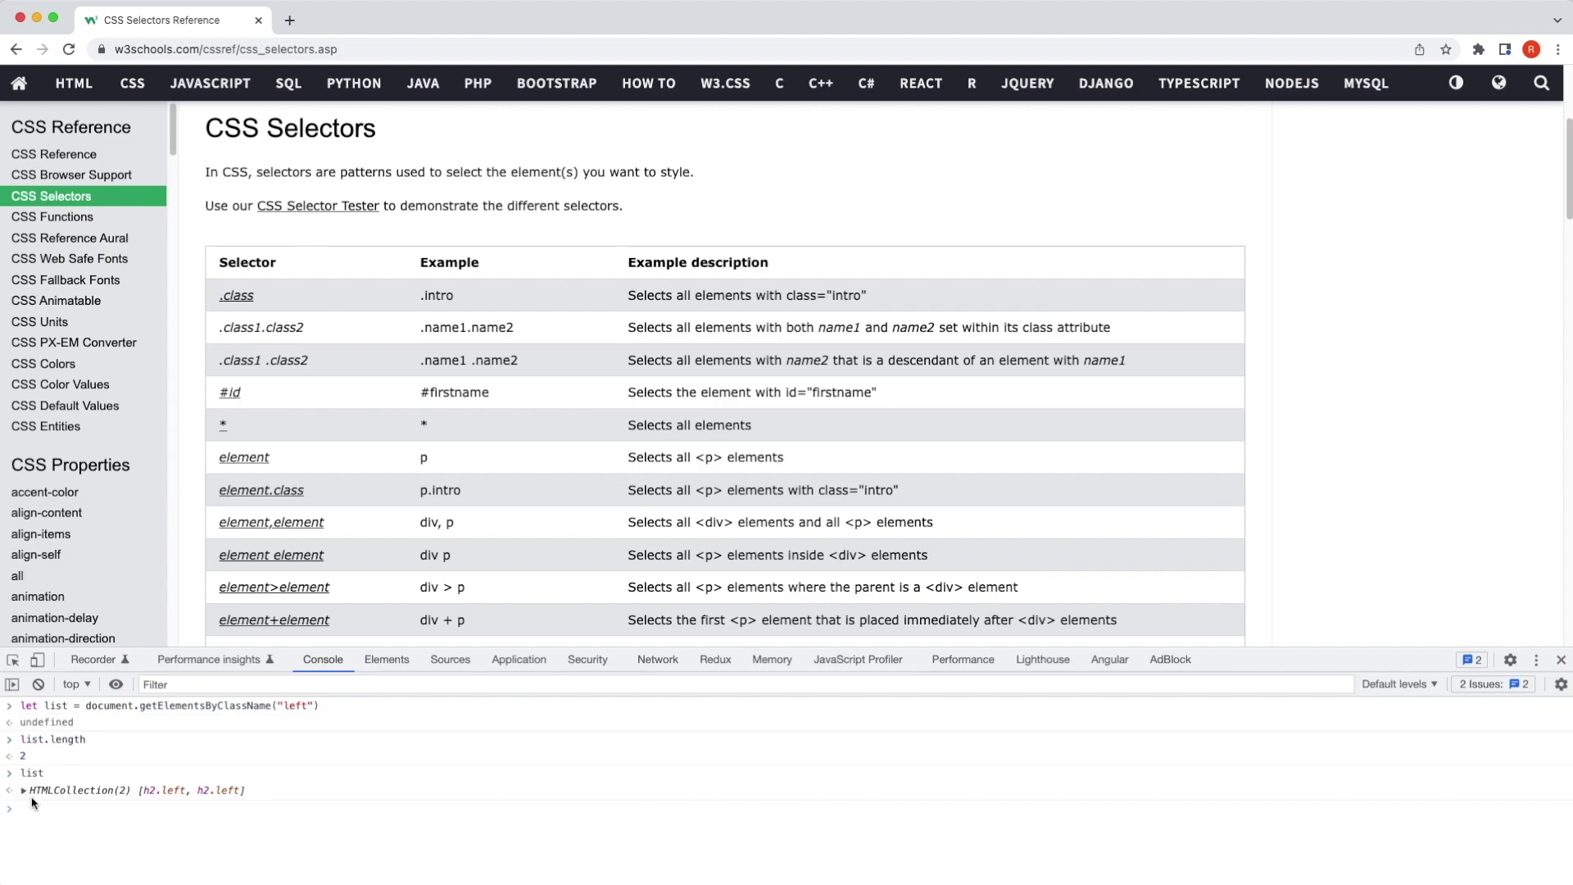
click(27, 790)
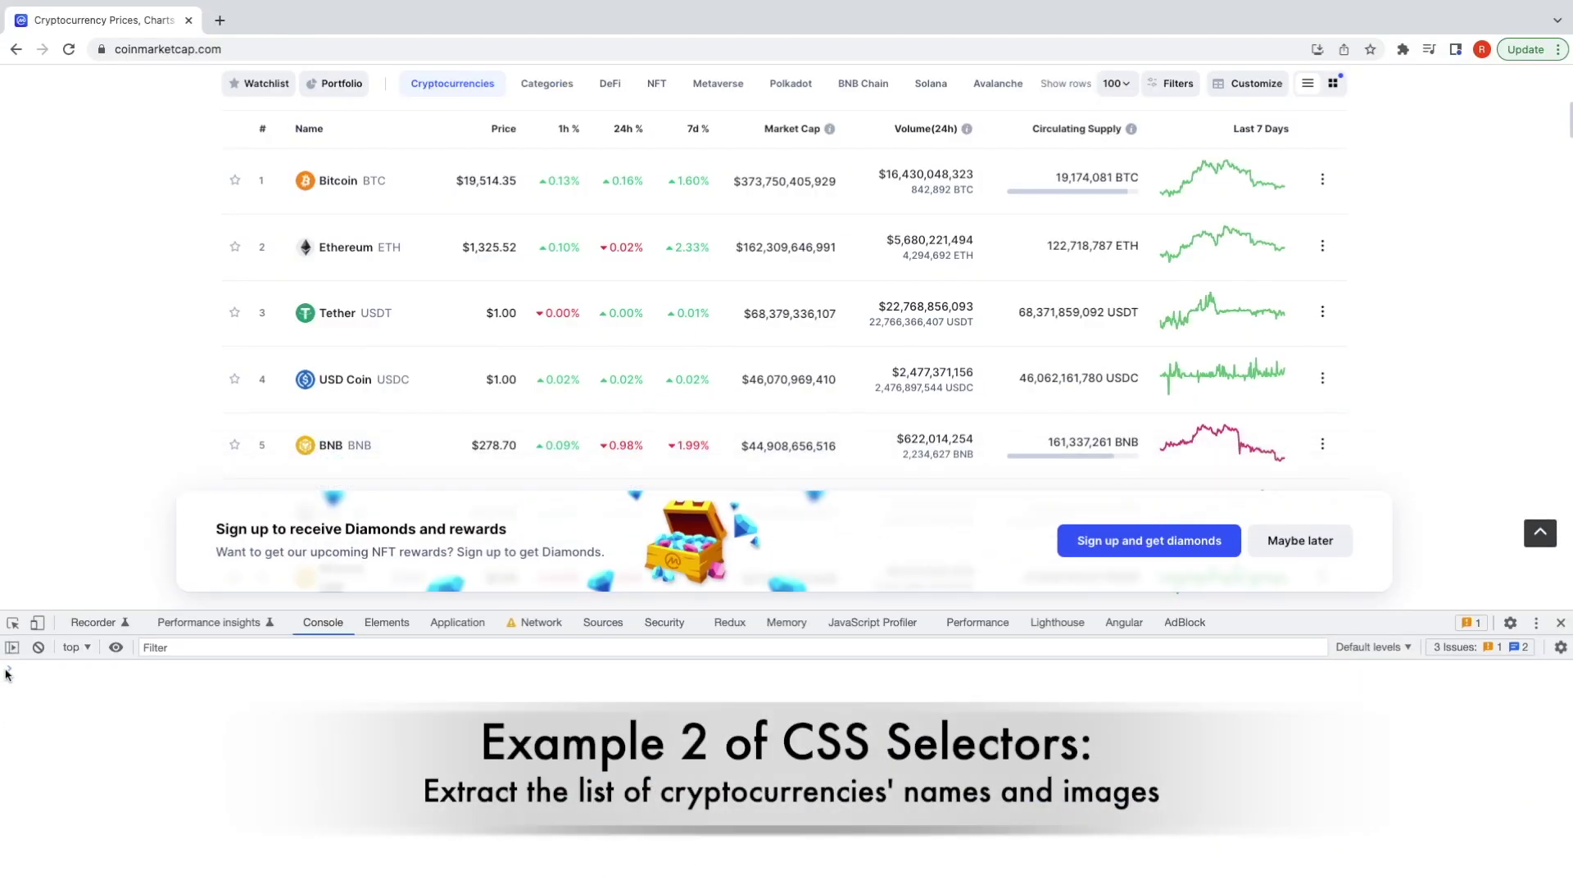
- Trace Bitcoin's name cell through its div and a.cmc-link anchor to the name paragraph
click(13, 622)
click(342, 194)
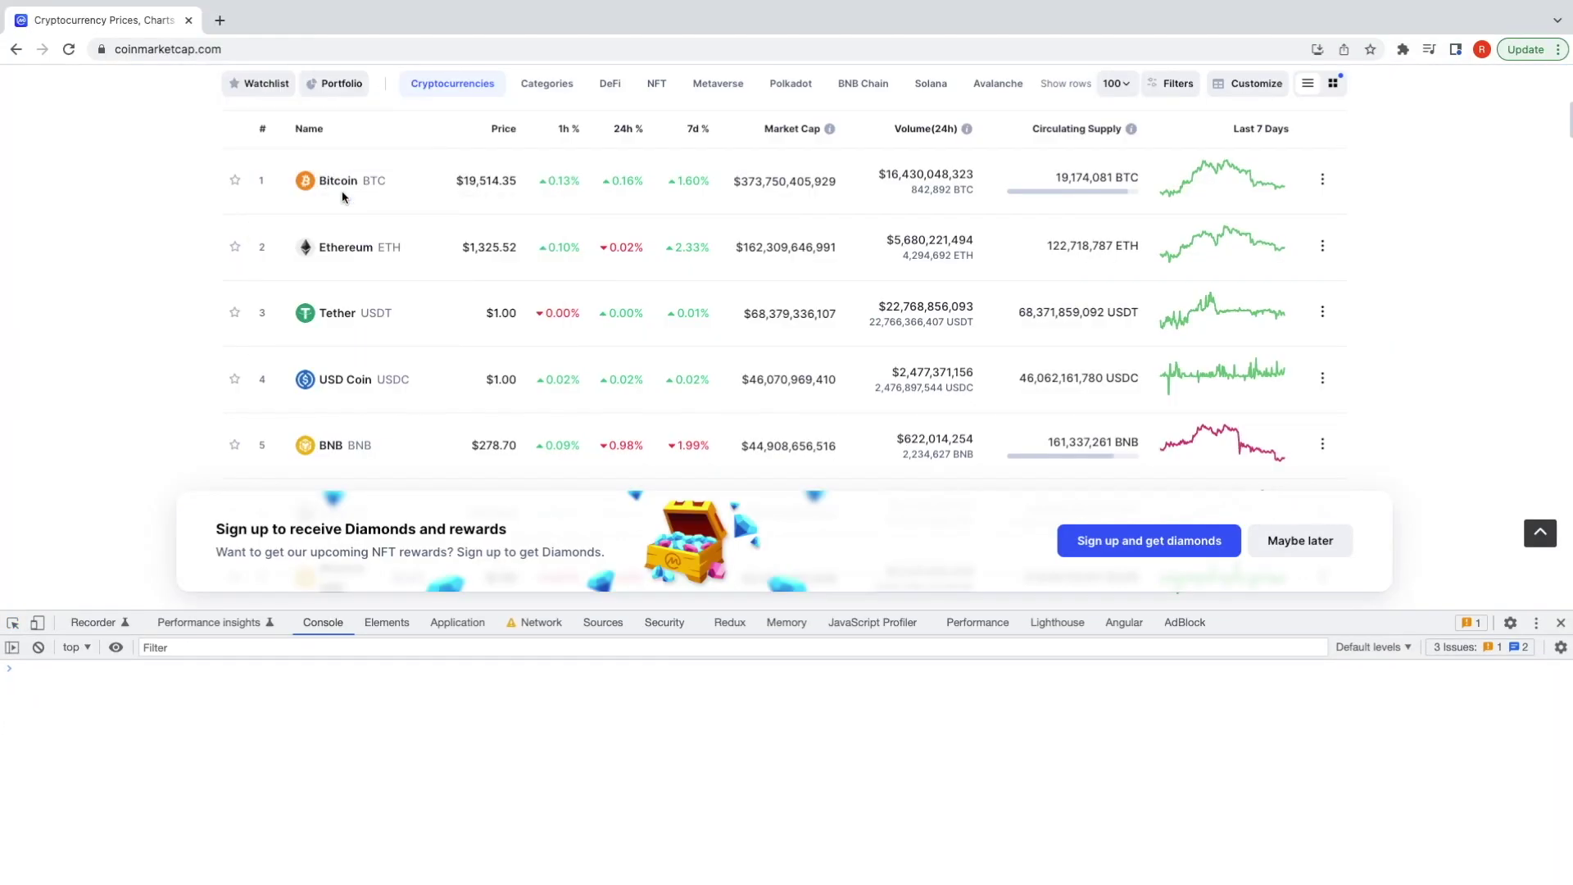
click(163, 736)
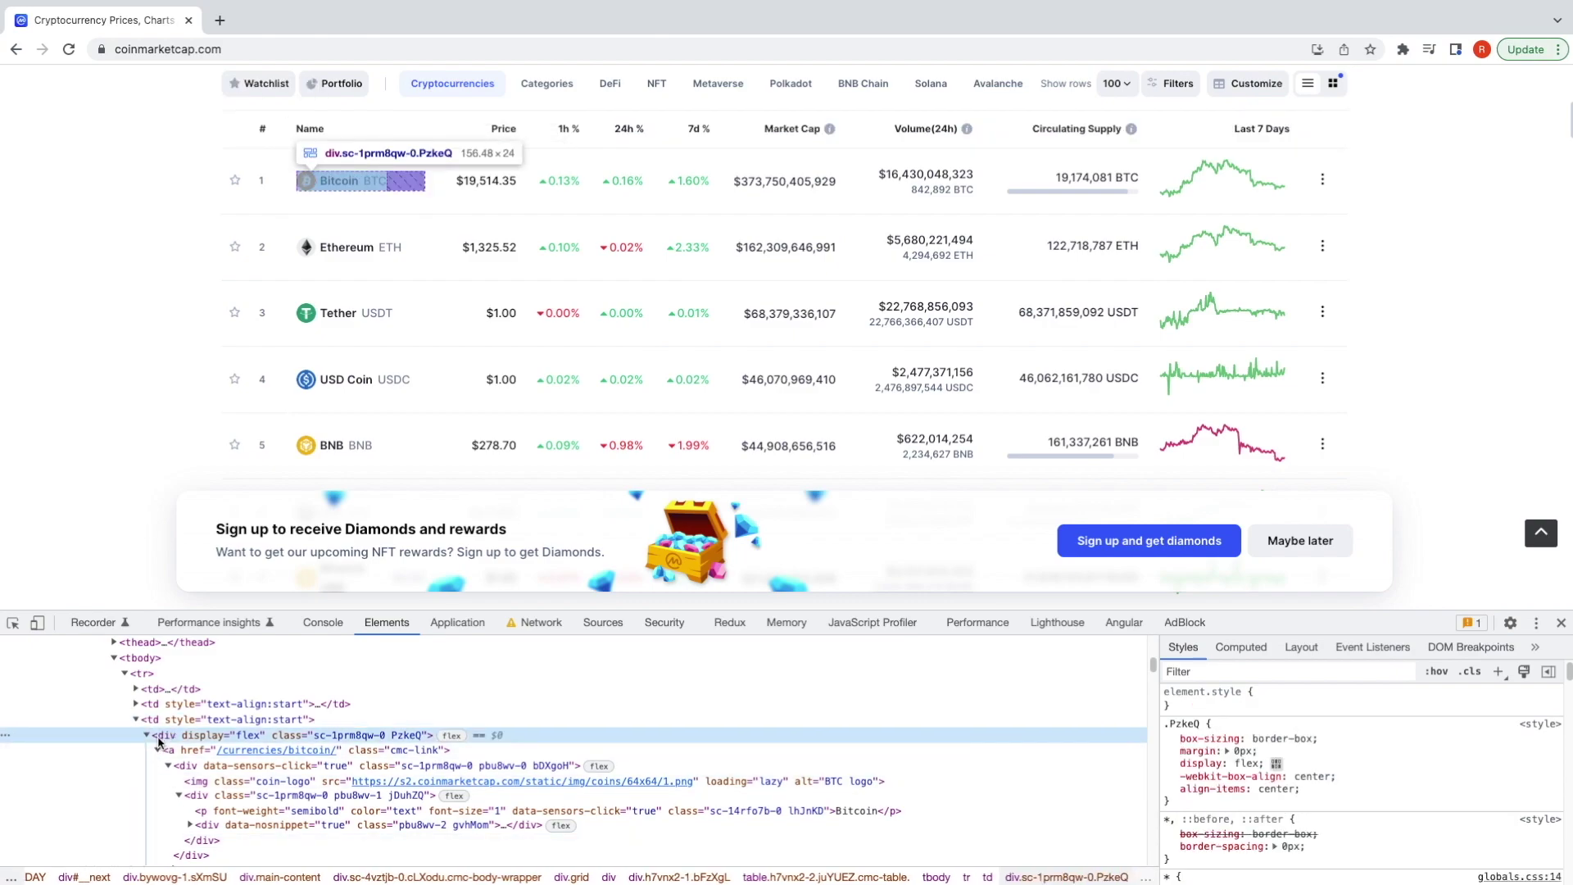
click(173, 751)
double_click(407, 751)
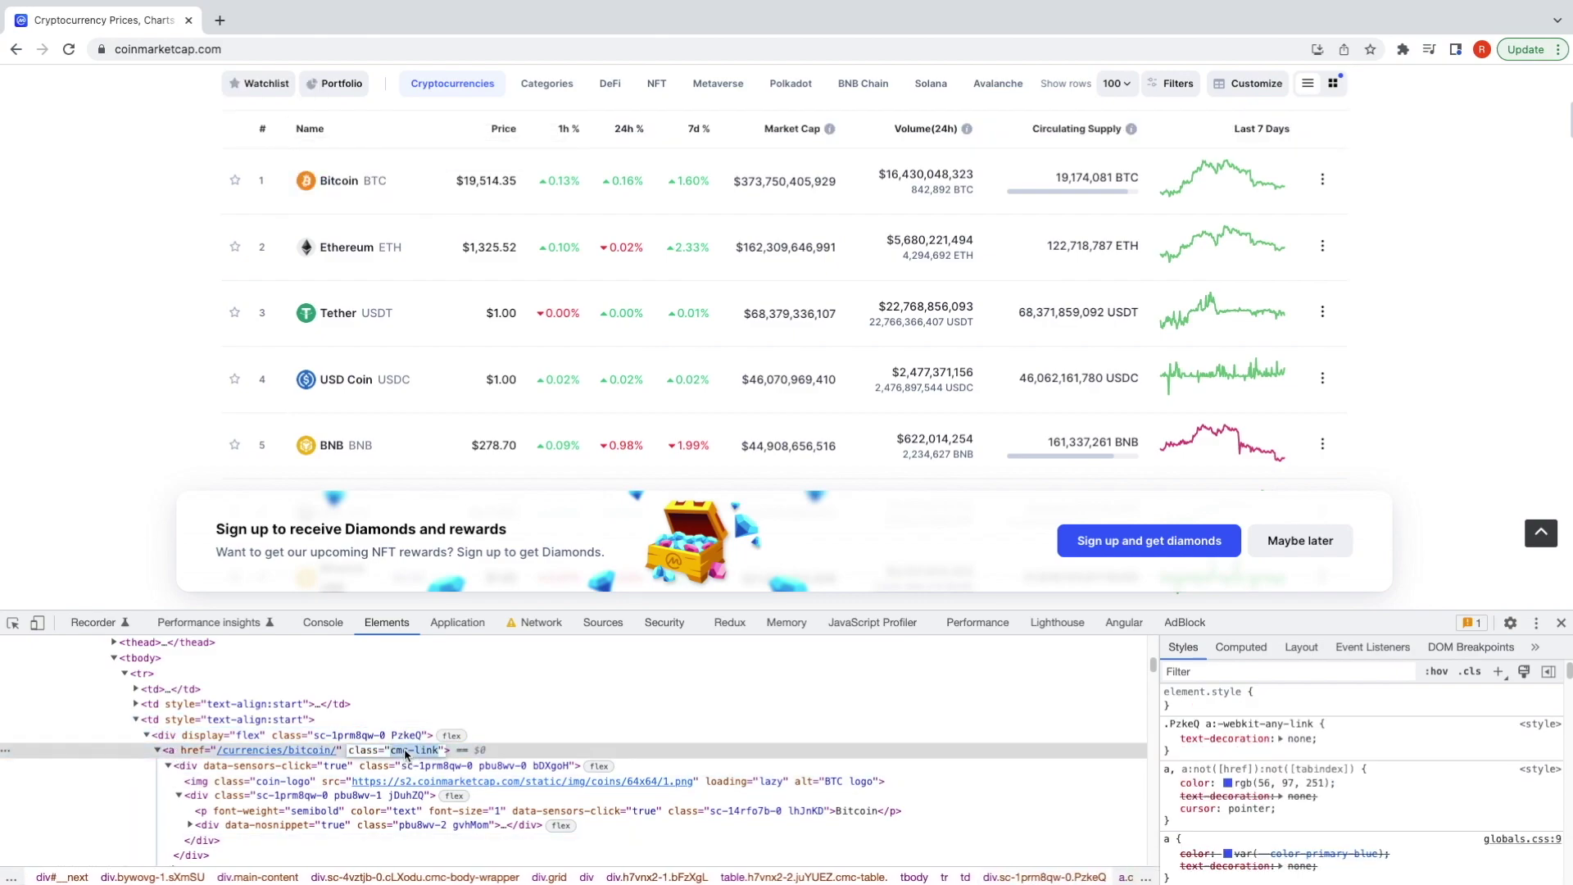
click(207, 810)
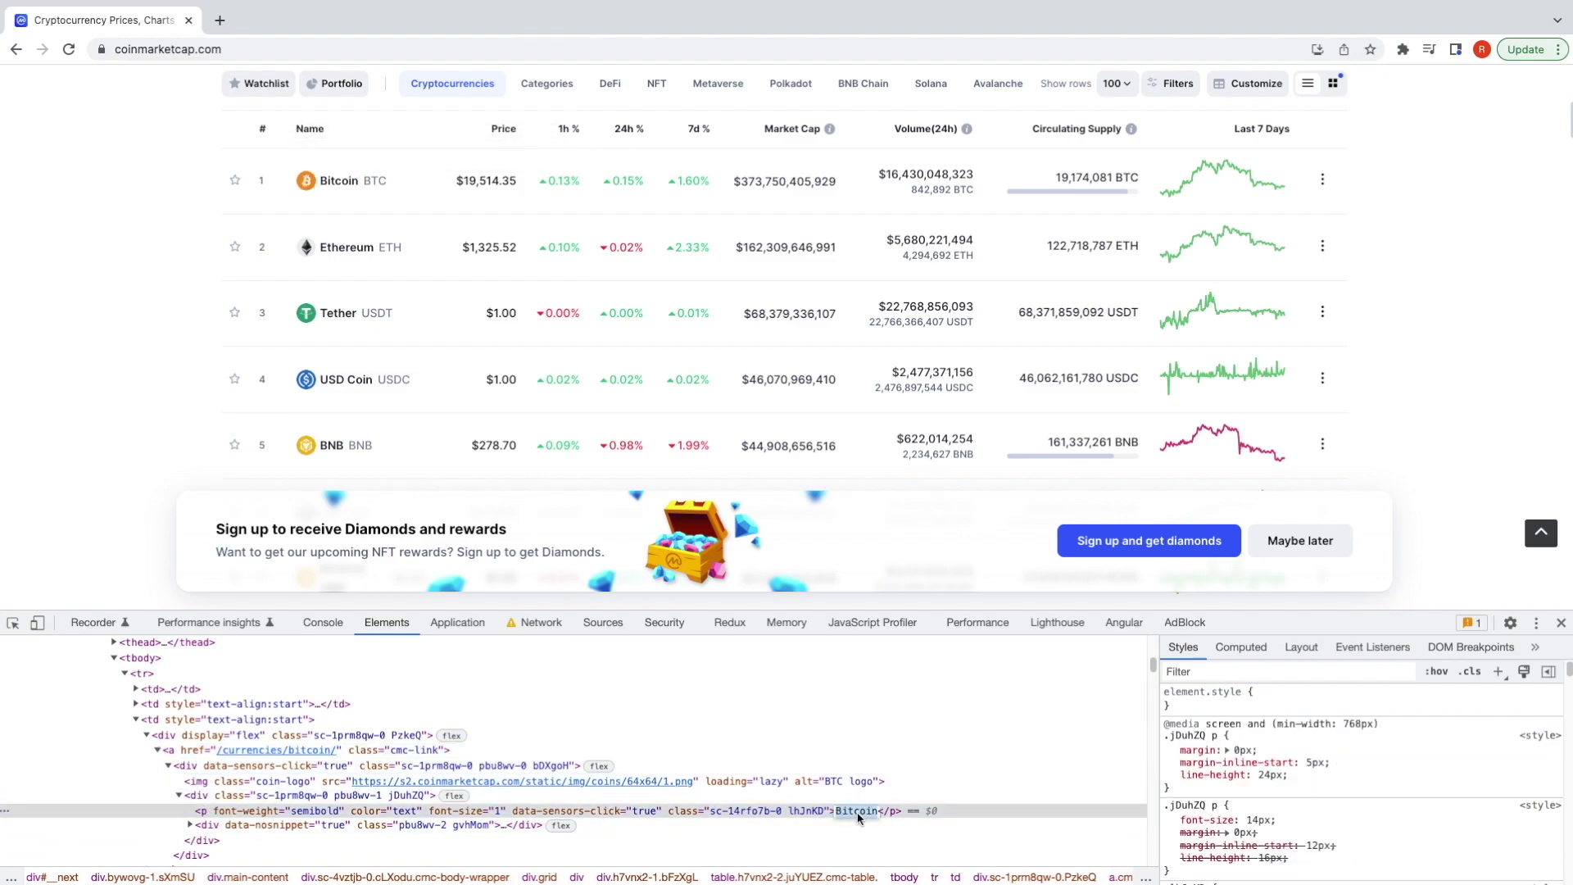
click(176, 748)
click(322, 622)
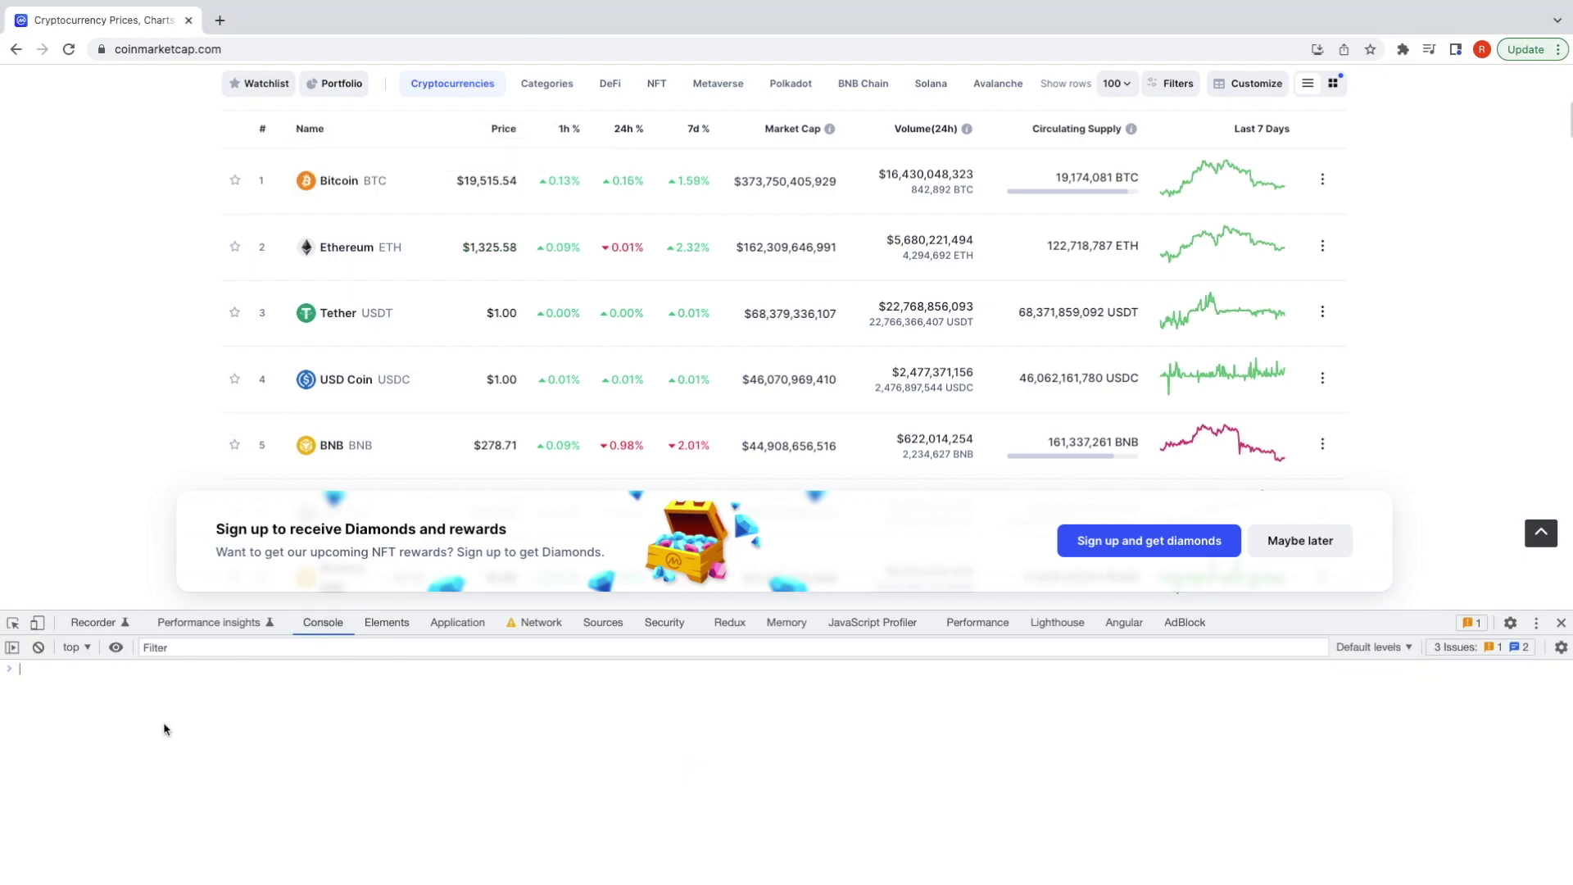
text(list = do)
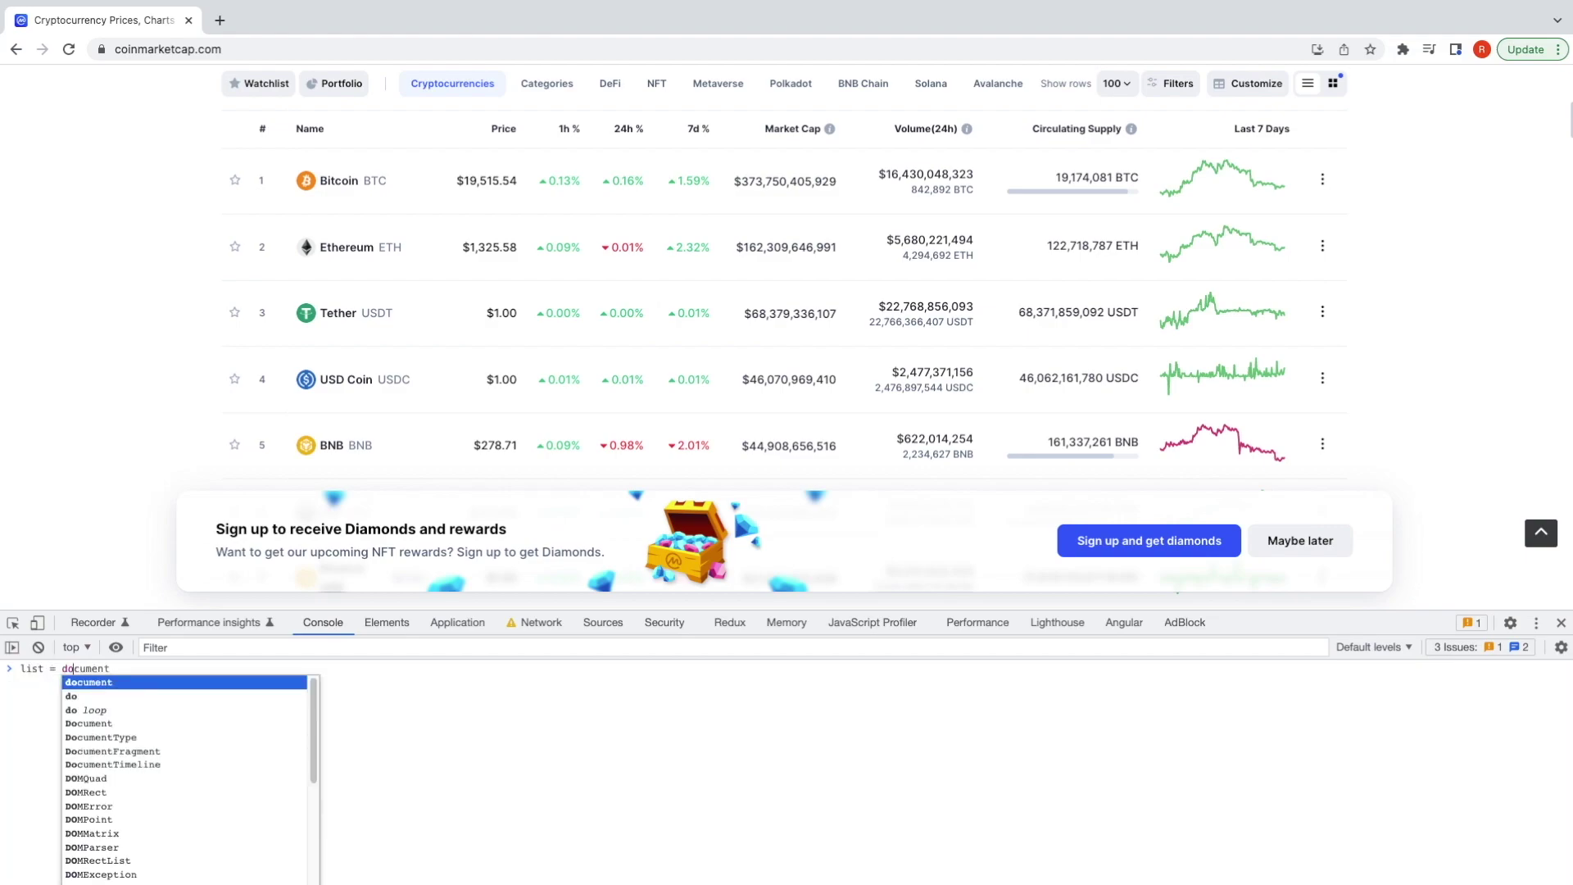
text(cument.querySelectorAll(".cmc-link"))
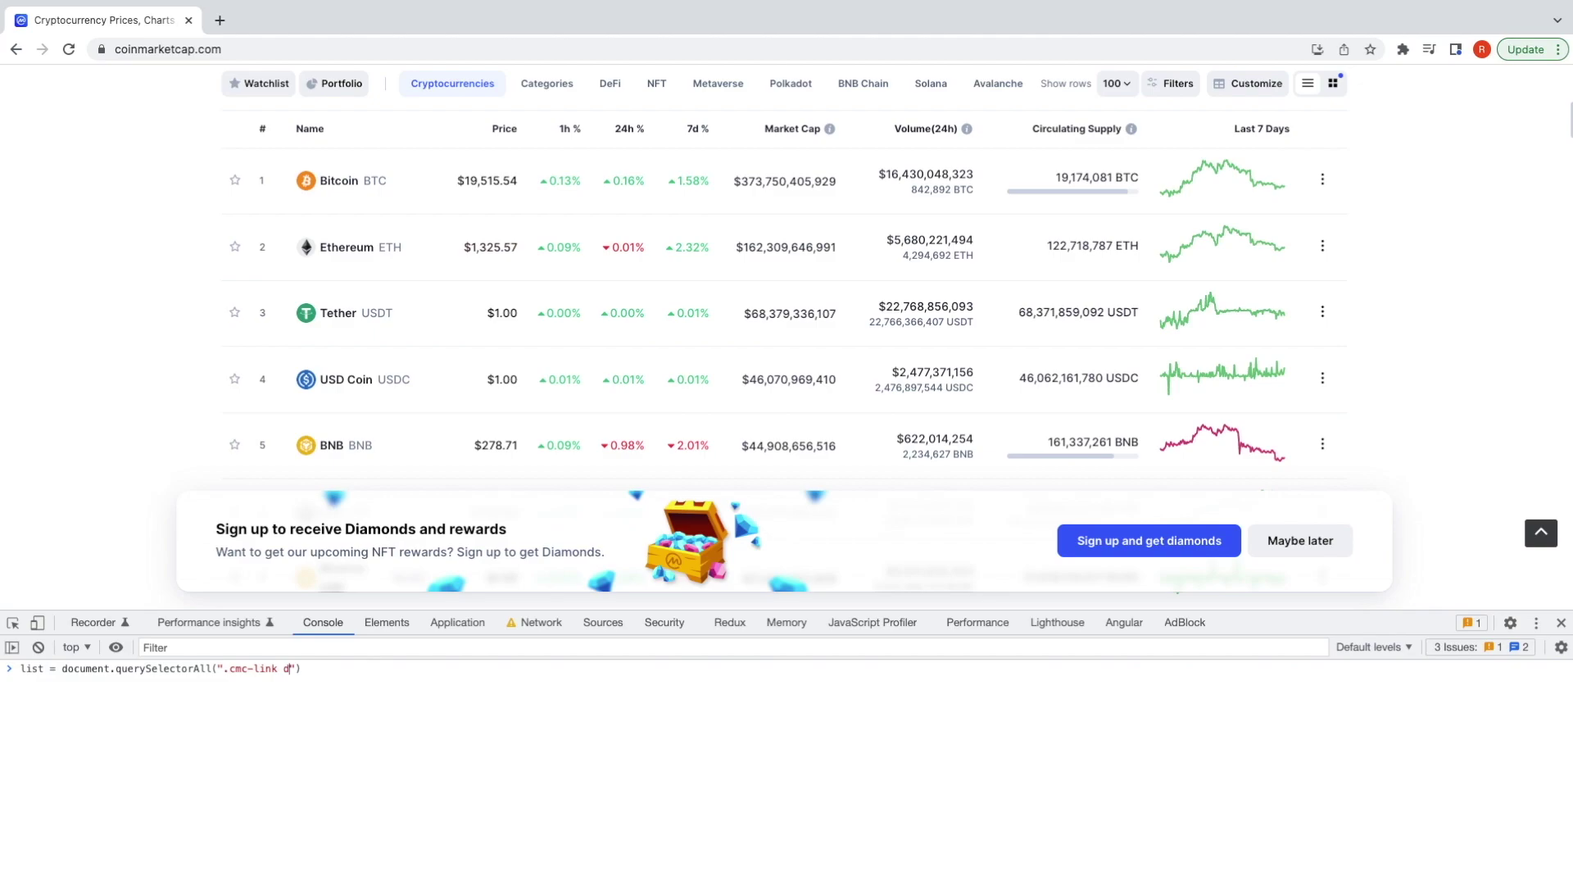
text(p)
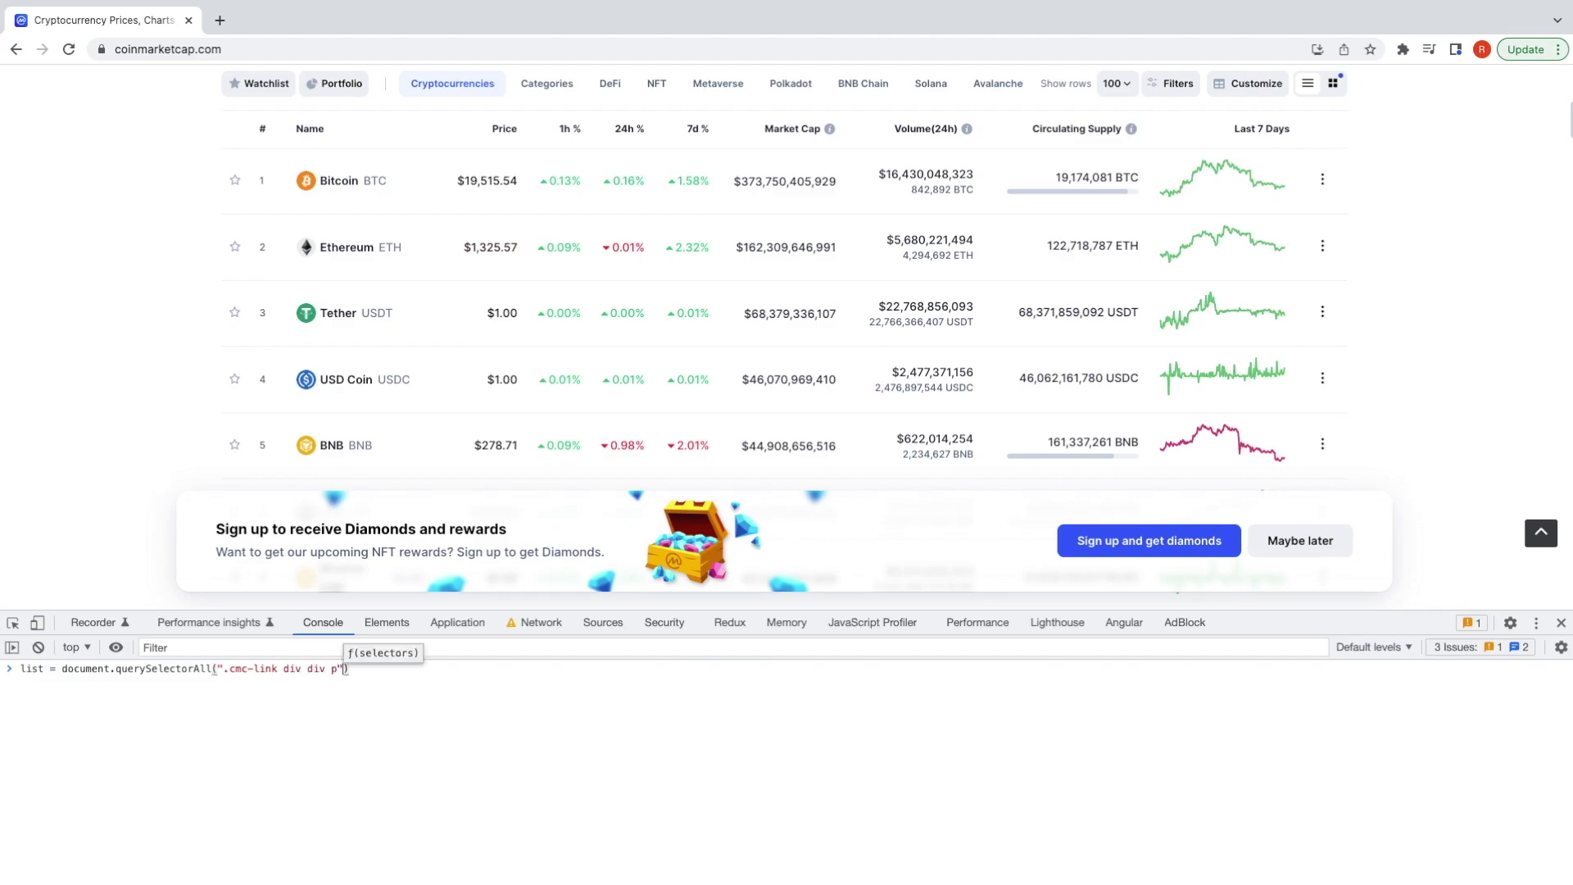
- Query the paragraphs under cmc-link divs, confirm list.length is 56, and start cryptoNamesList = []
key(End)
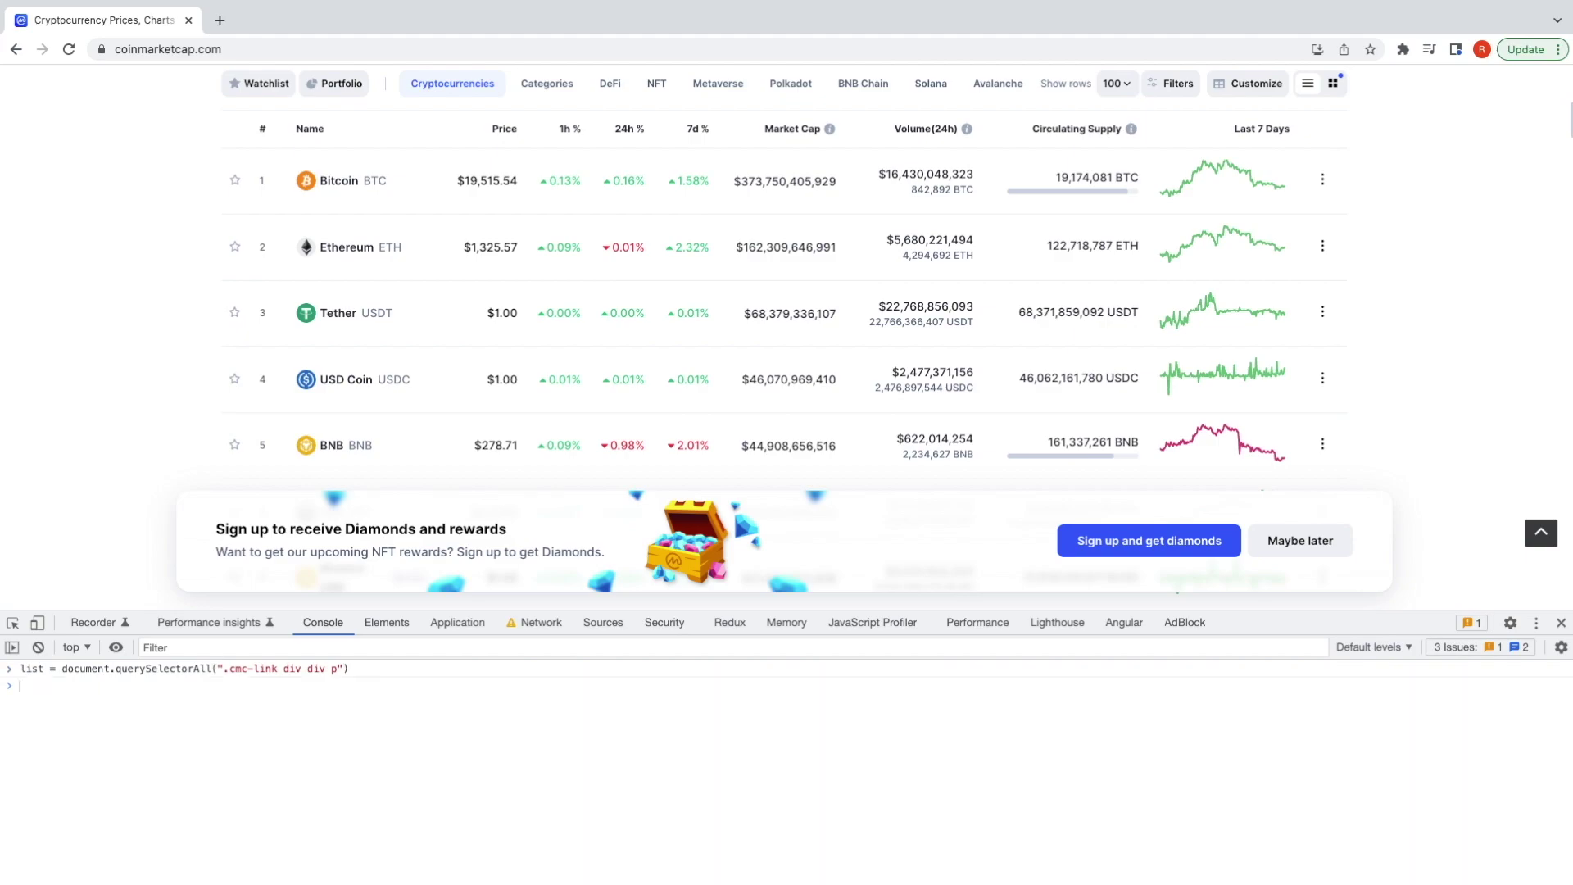
key(Return)
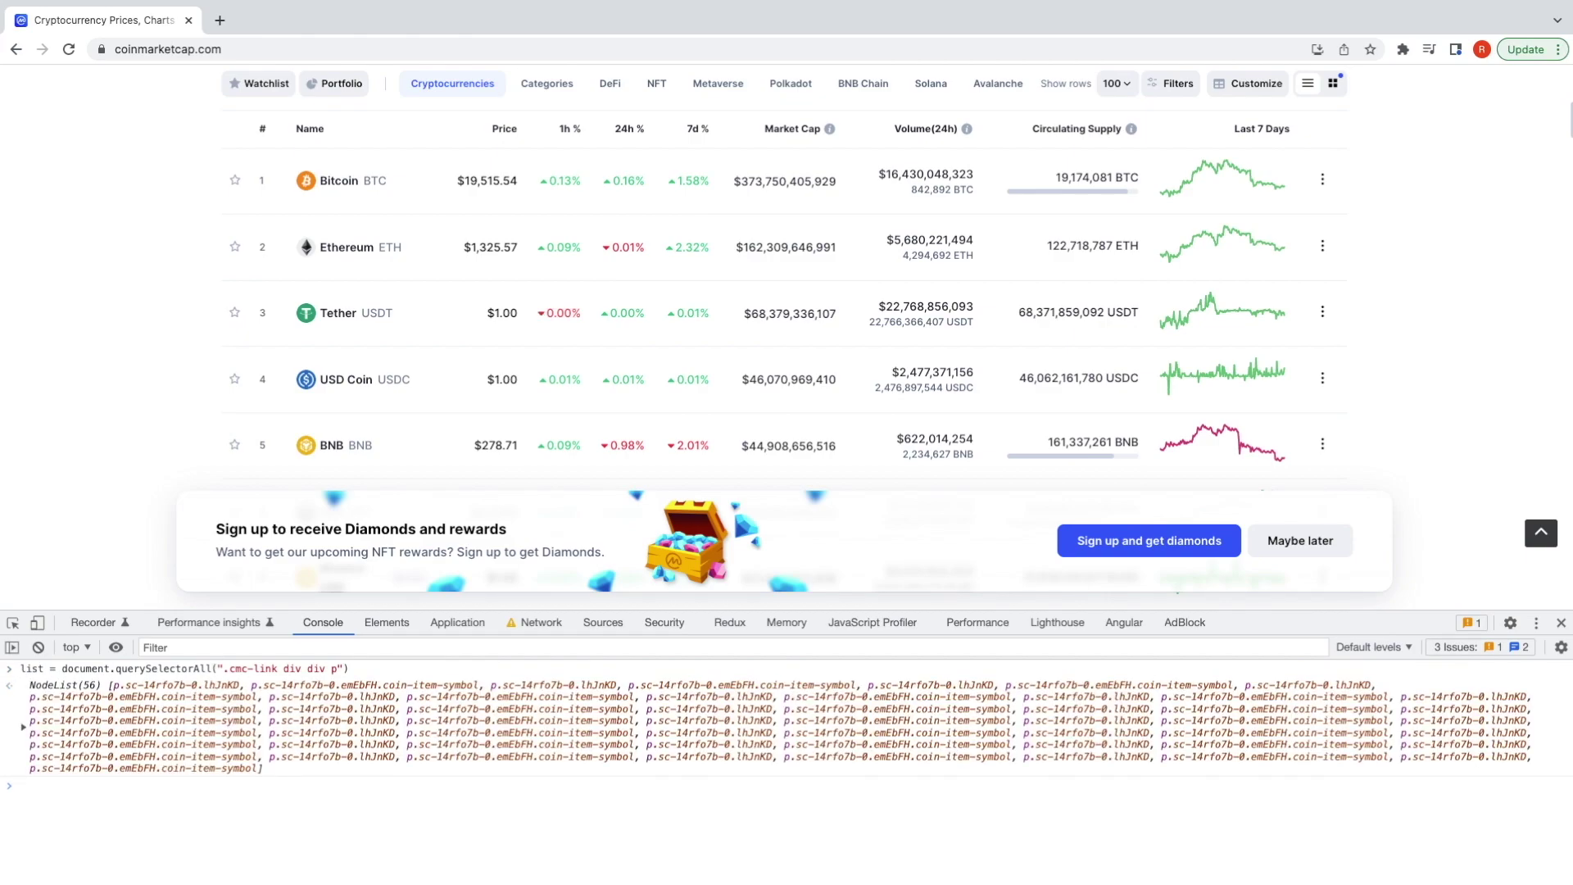
text(list.length)
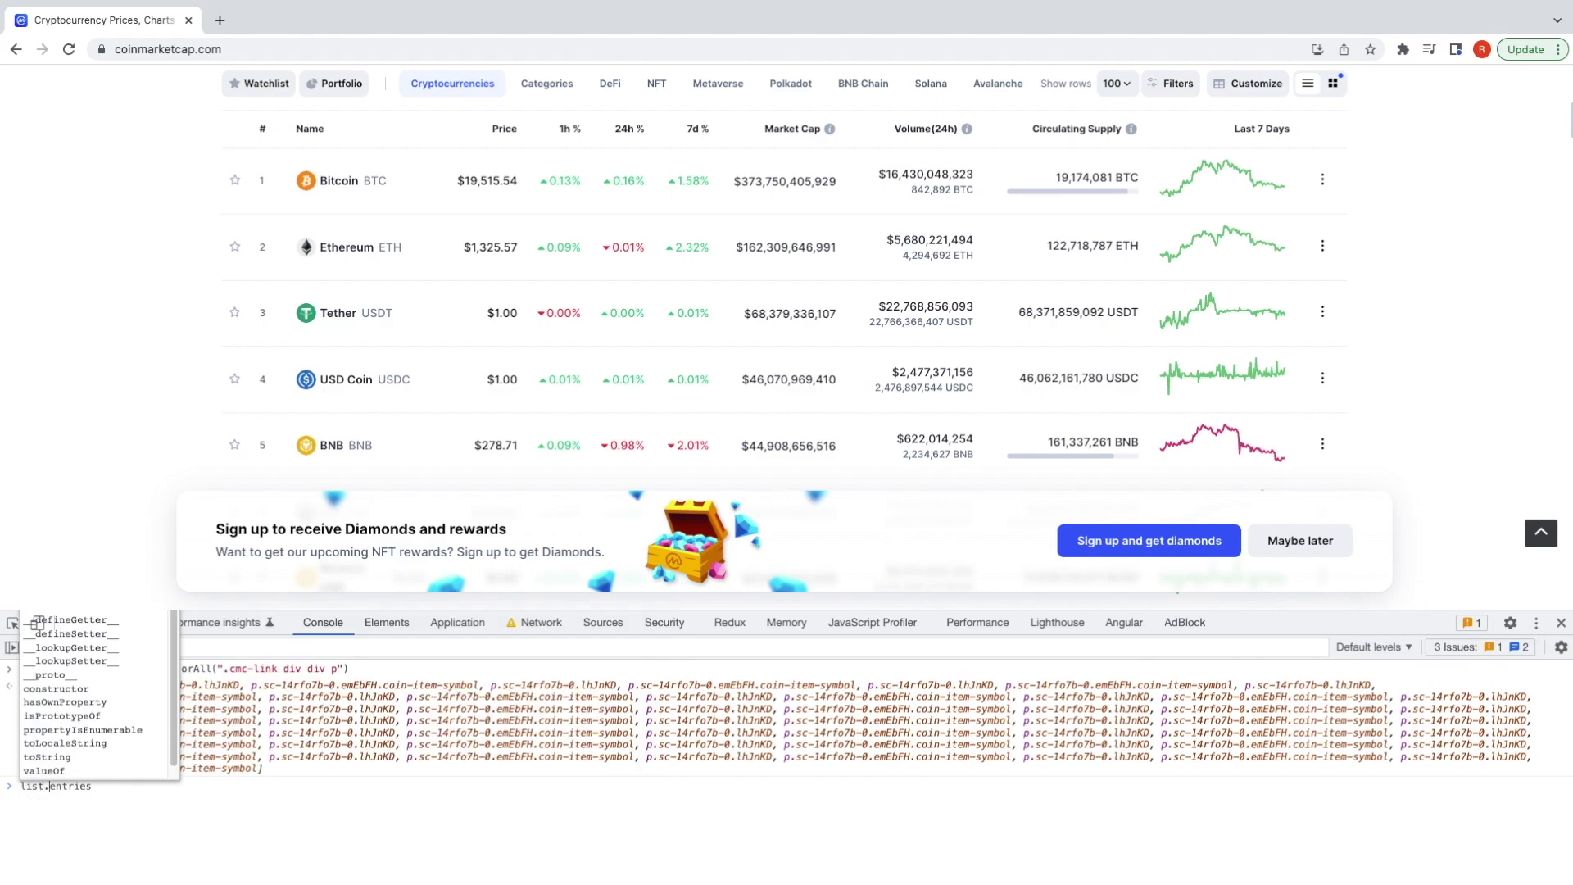
key(Return)
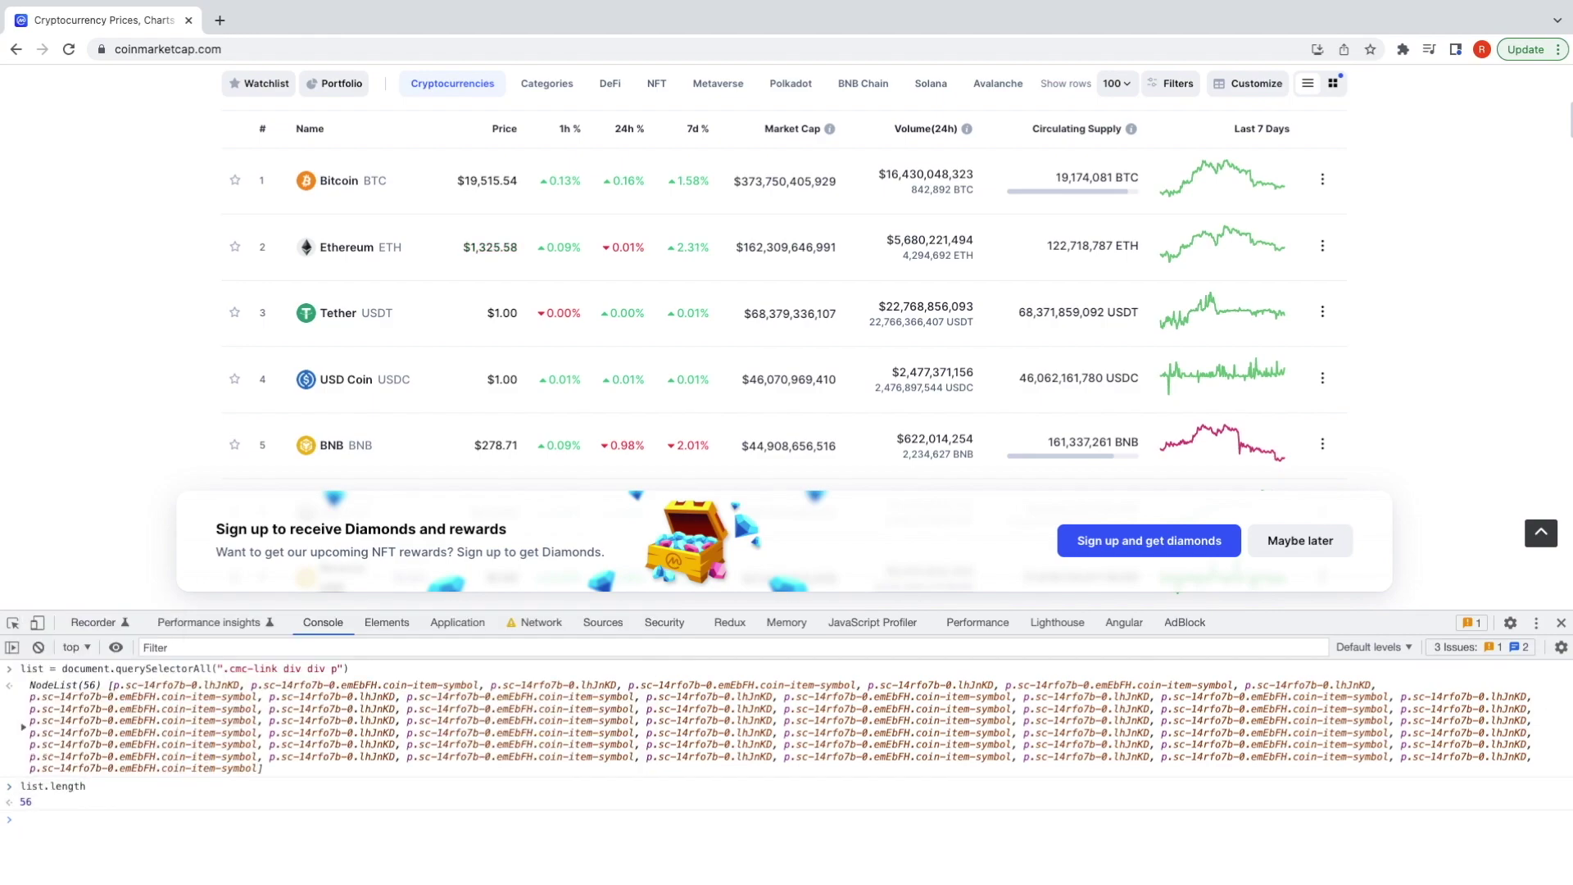
text(crypto)
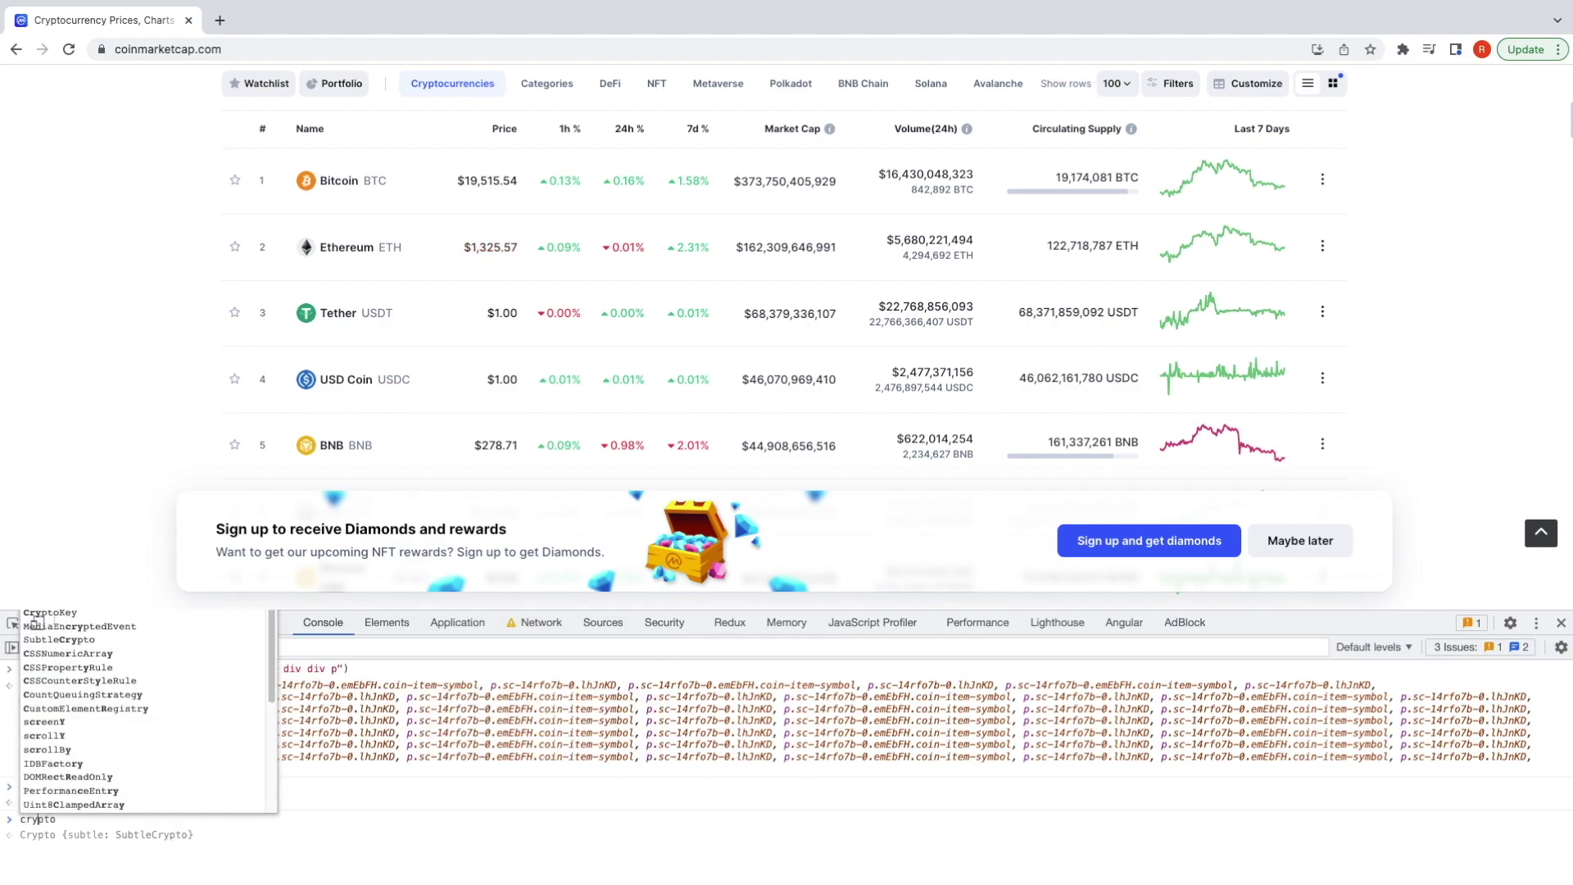
text(Names)
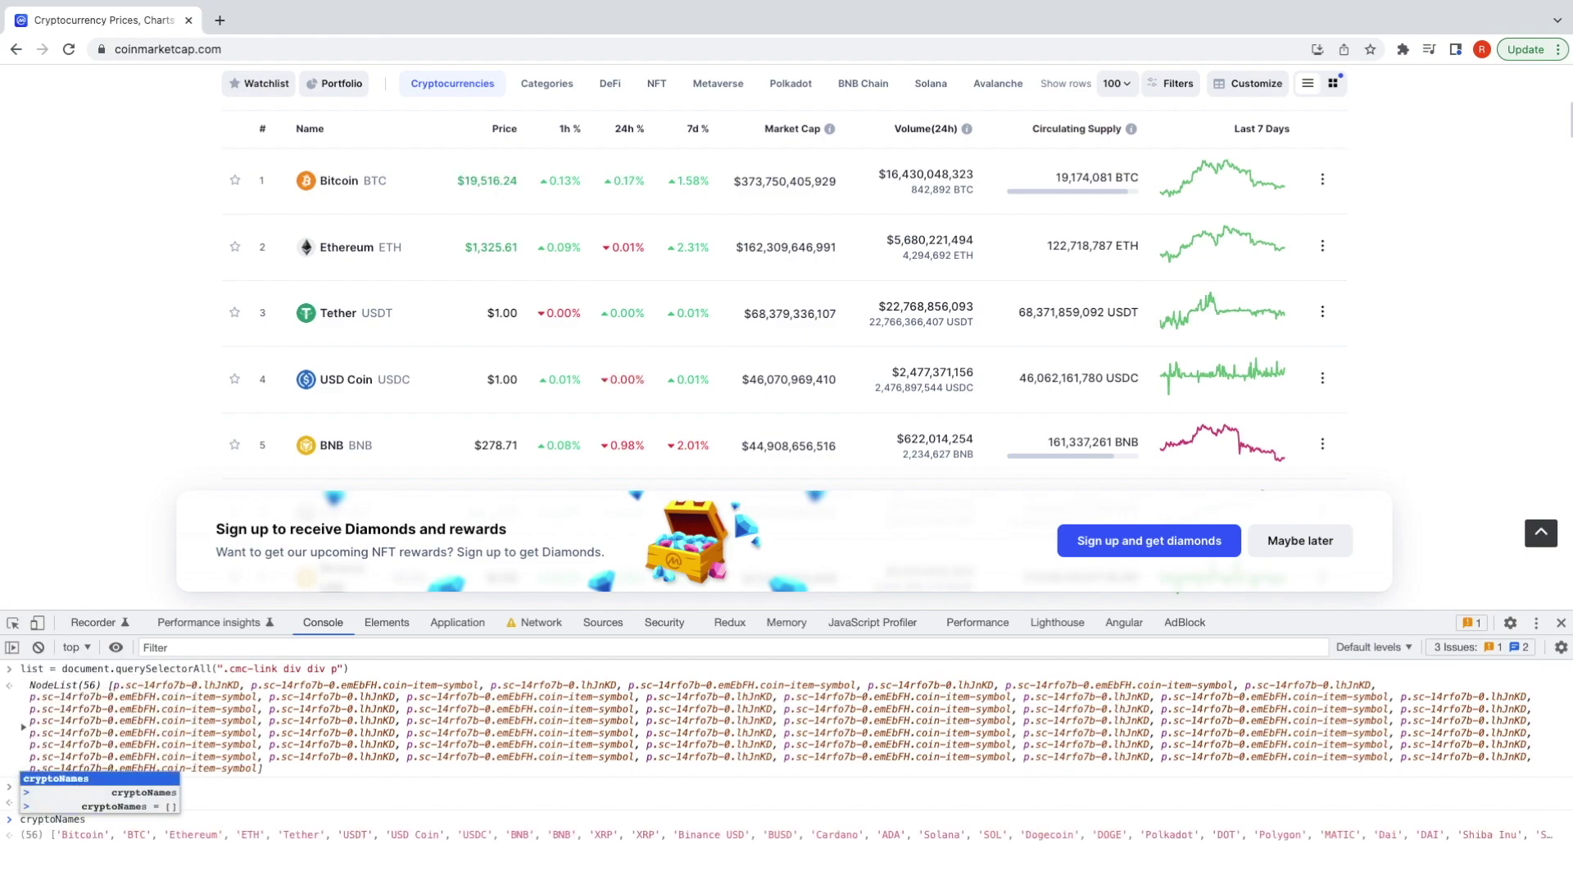
key(Tab)
text(List)
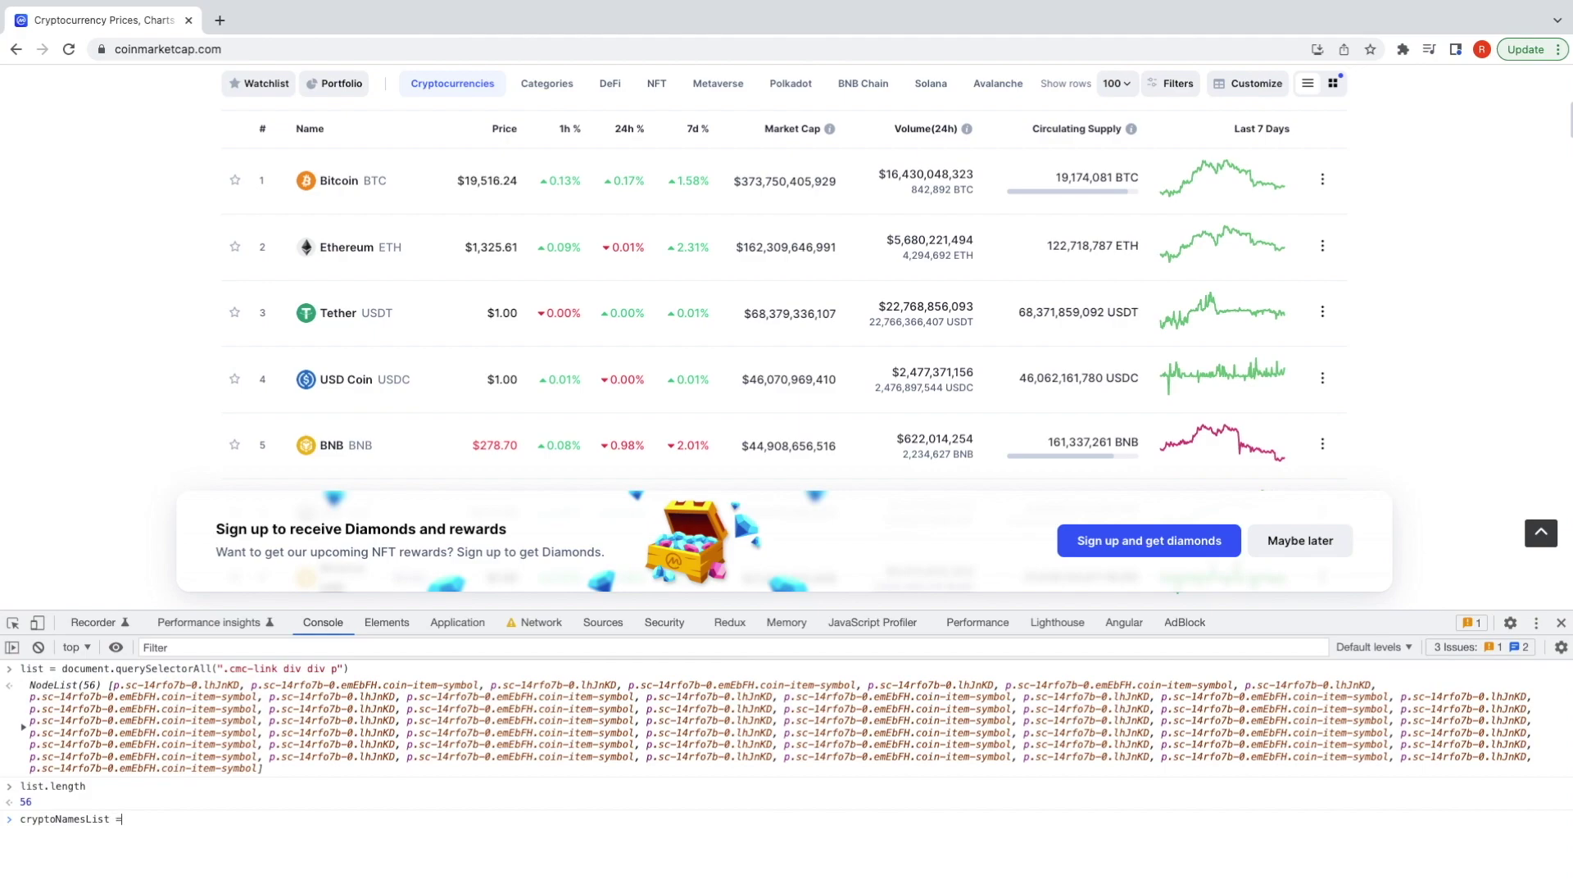
- Create the empty cryptoNamesList and inspect the first element's innerText, 'Bitcoin'
key(Return)
click(24, 725)
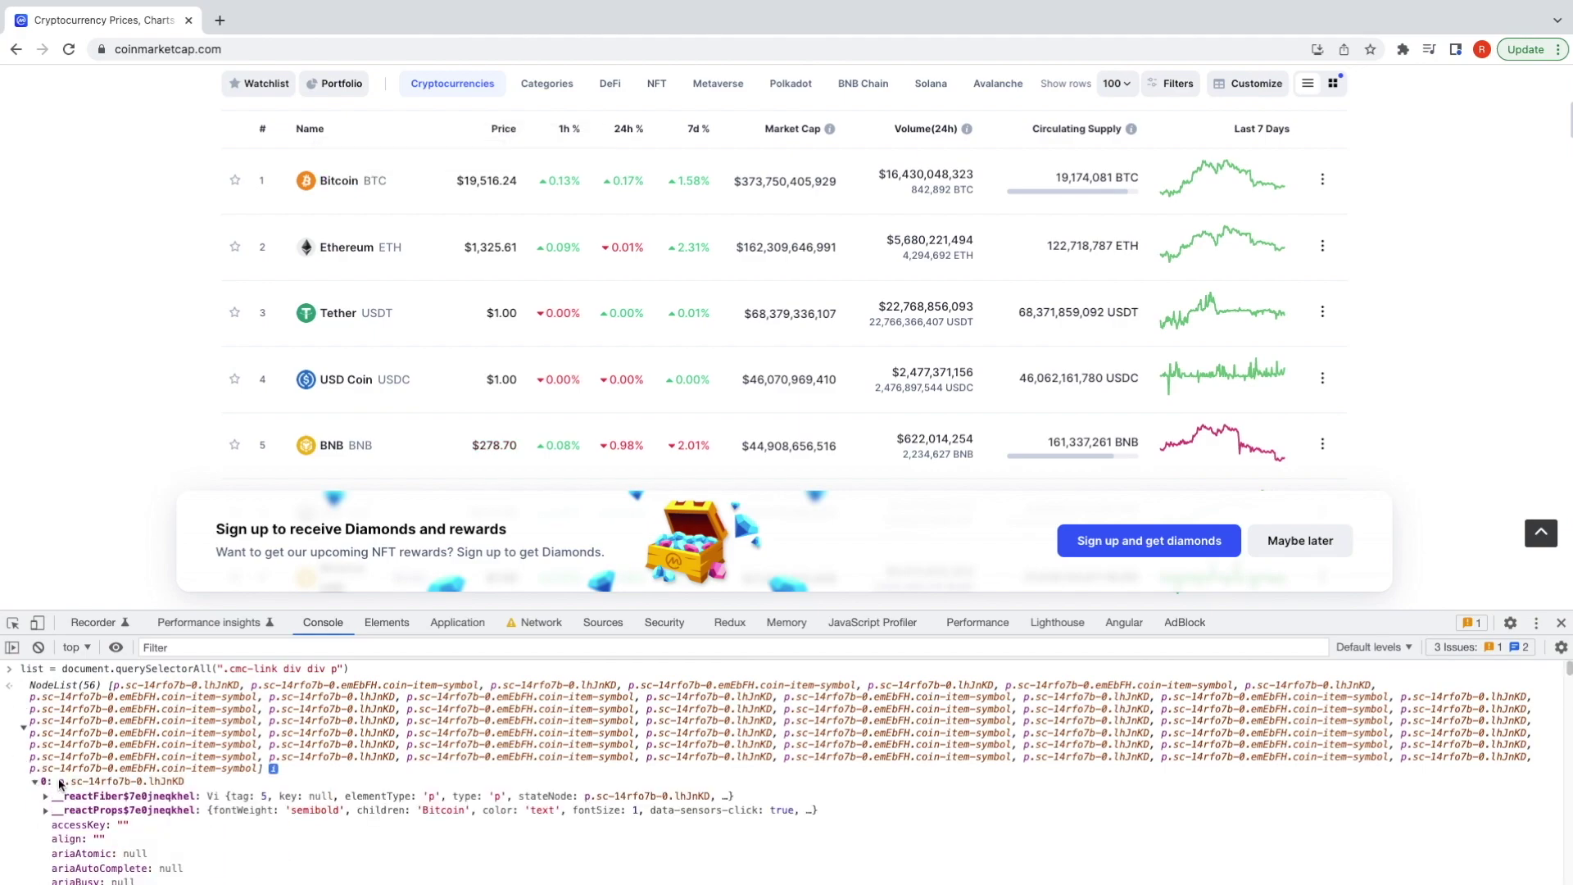
scroll(113, 777, down, 2)
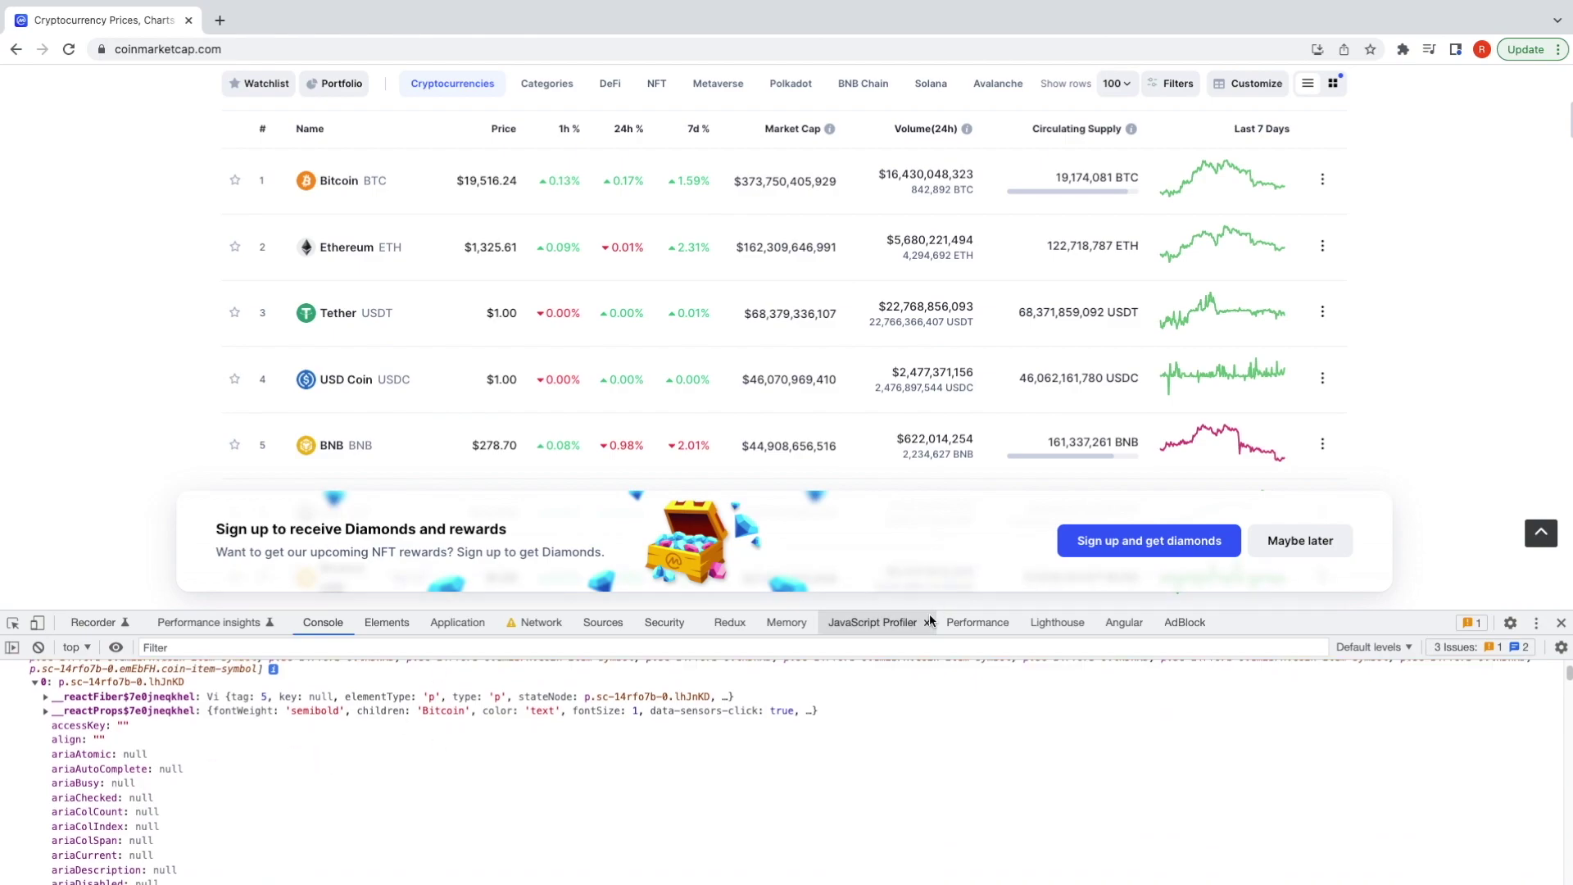
drag(924, 609, 924, 436)
scroll(109, 725, down, 6)
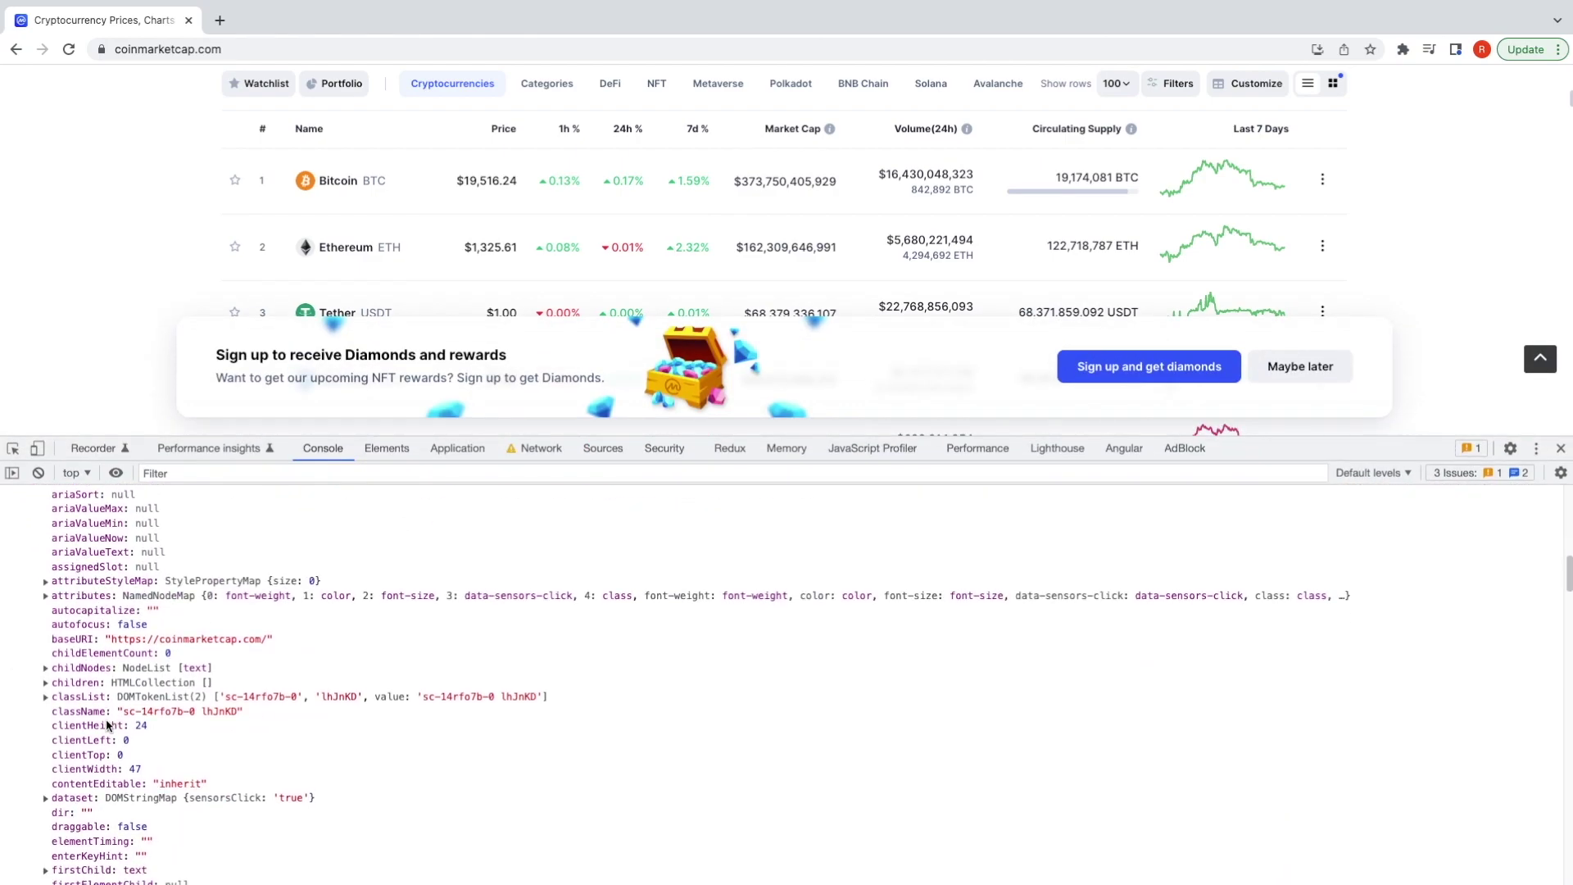
scroll(109, 730, down, 3)
scroll(110, 729, down, 2)
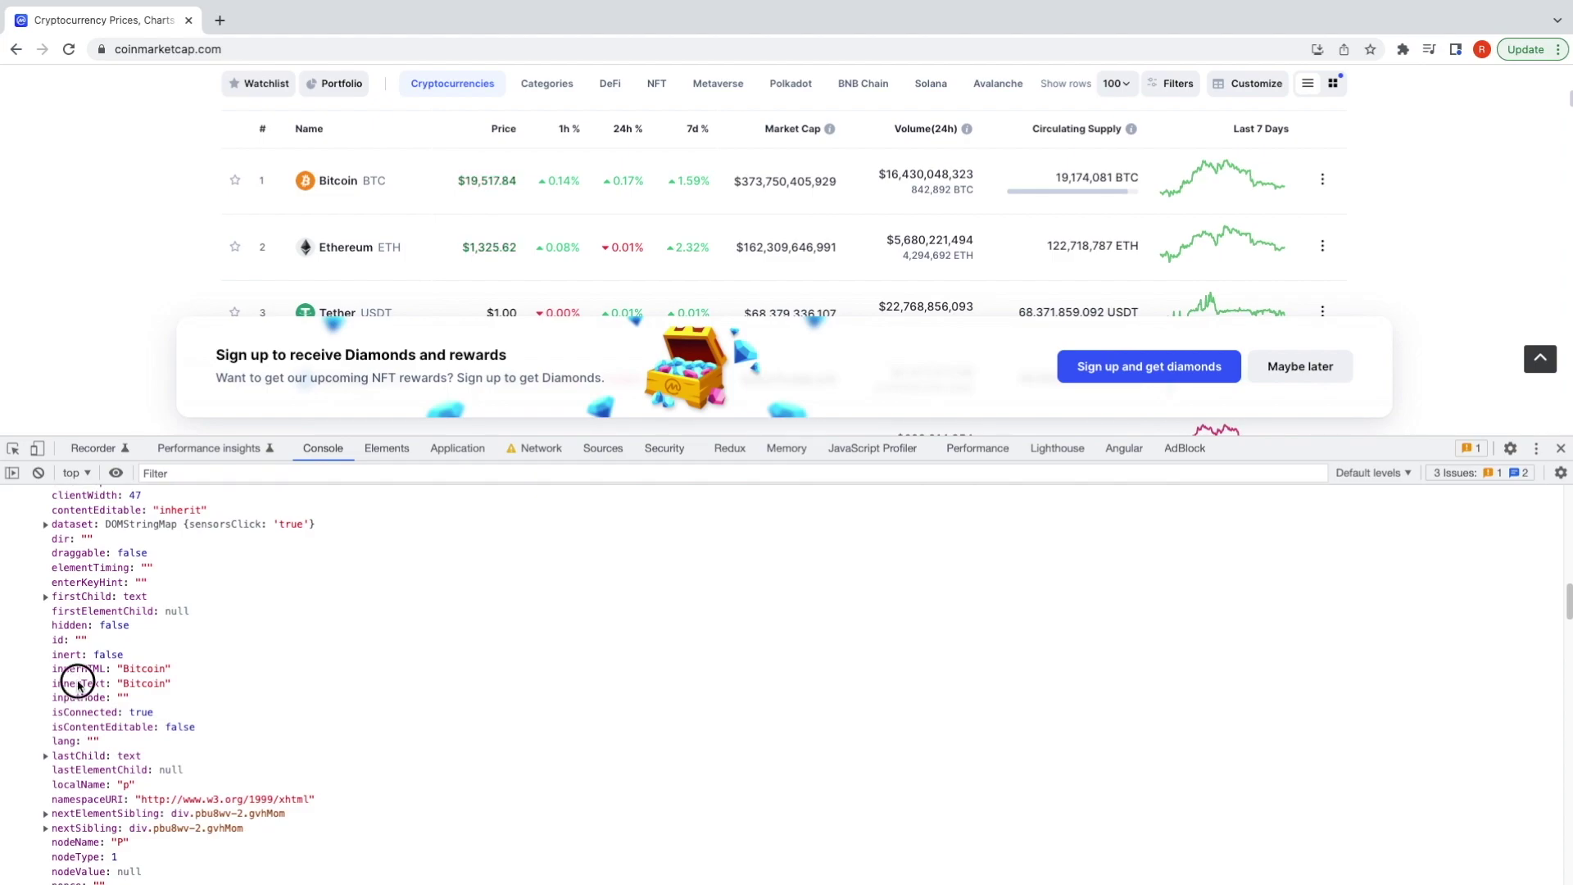
double_click(78, 683)
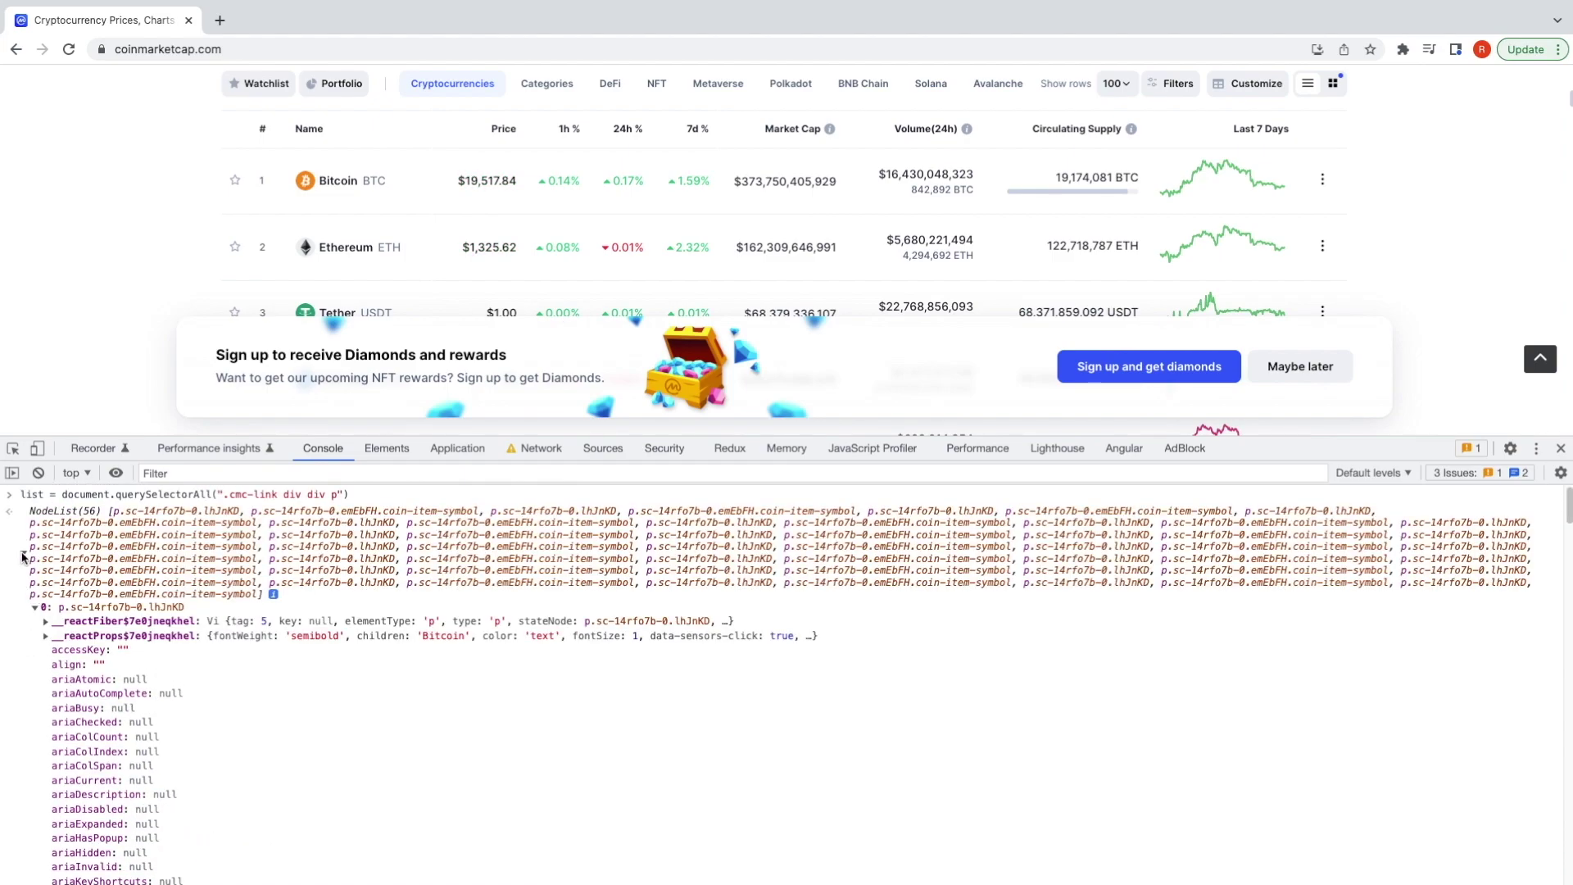
text(list)
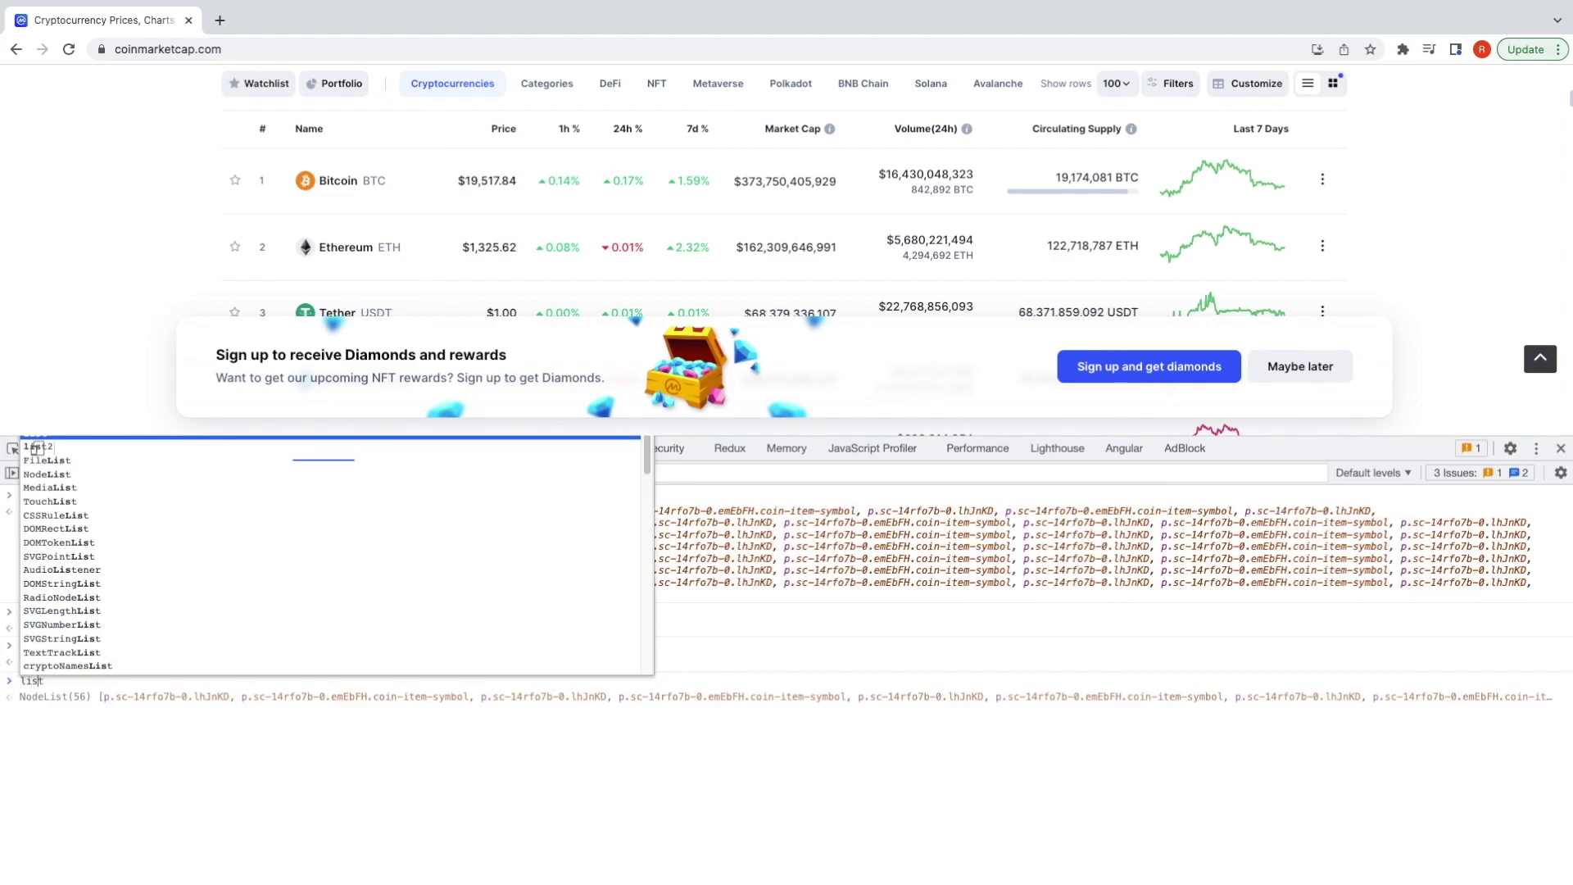
text(.forEach(element => )
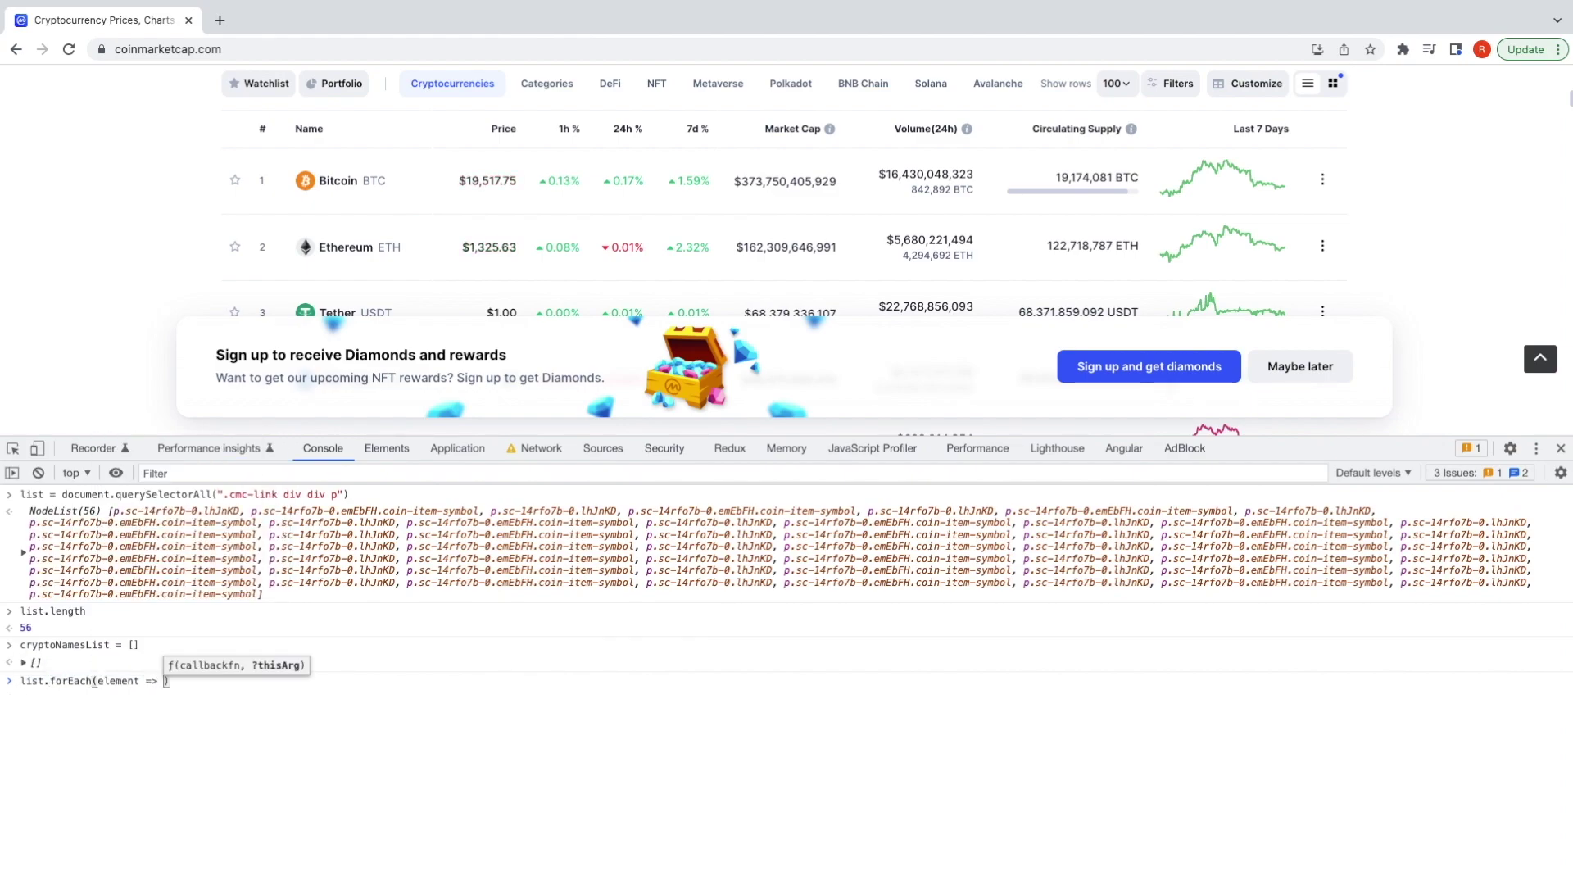
text(cryptoNamesList.pu)
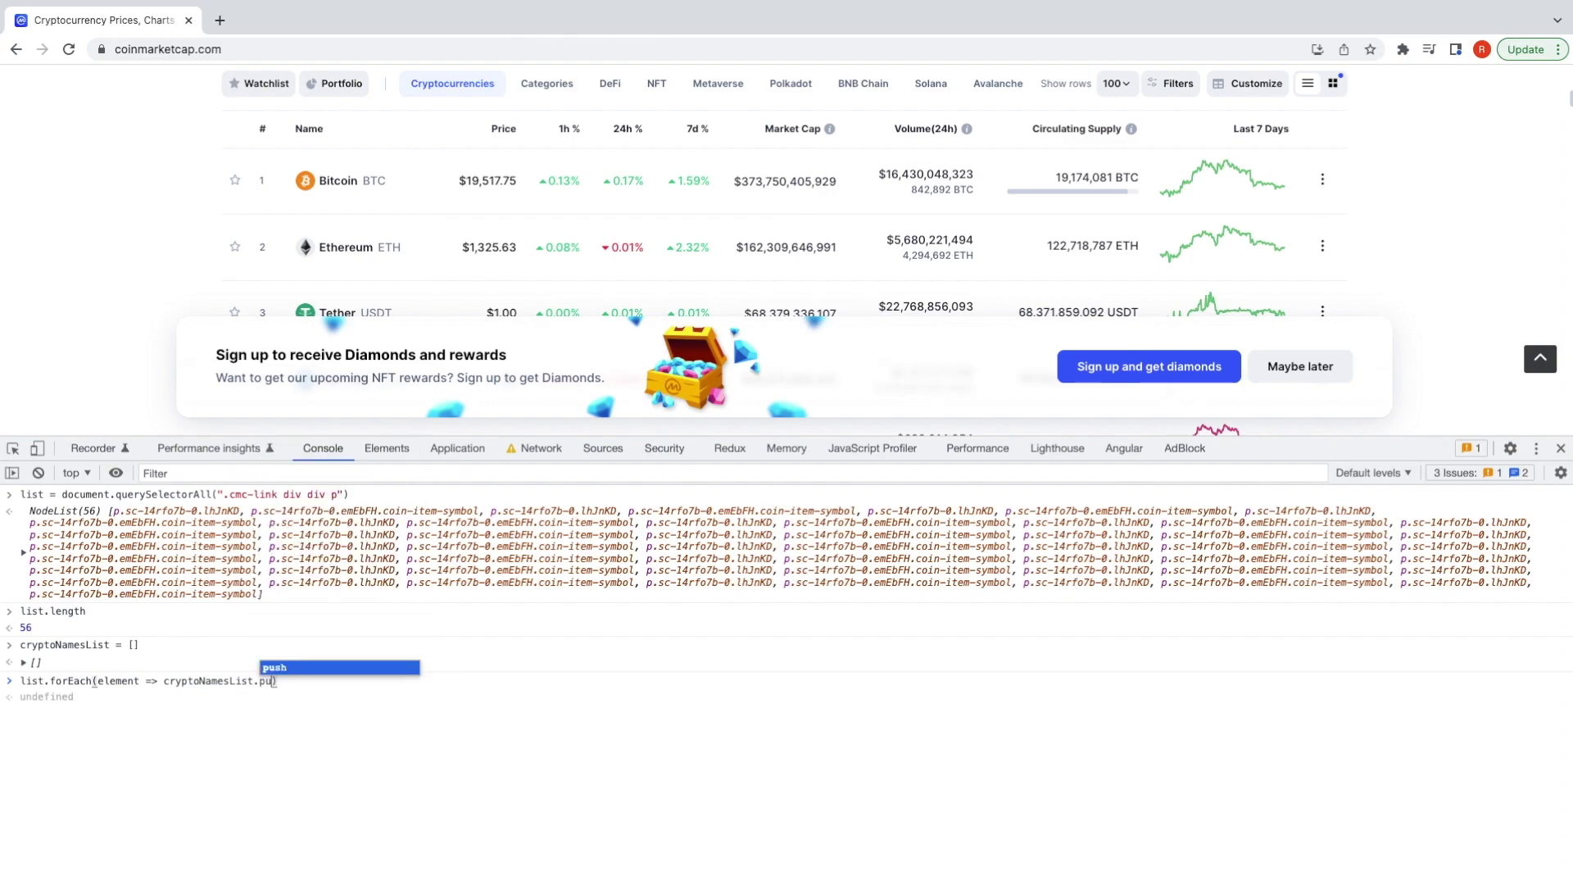
text(sh()
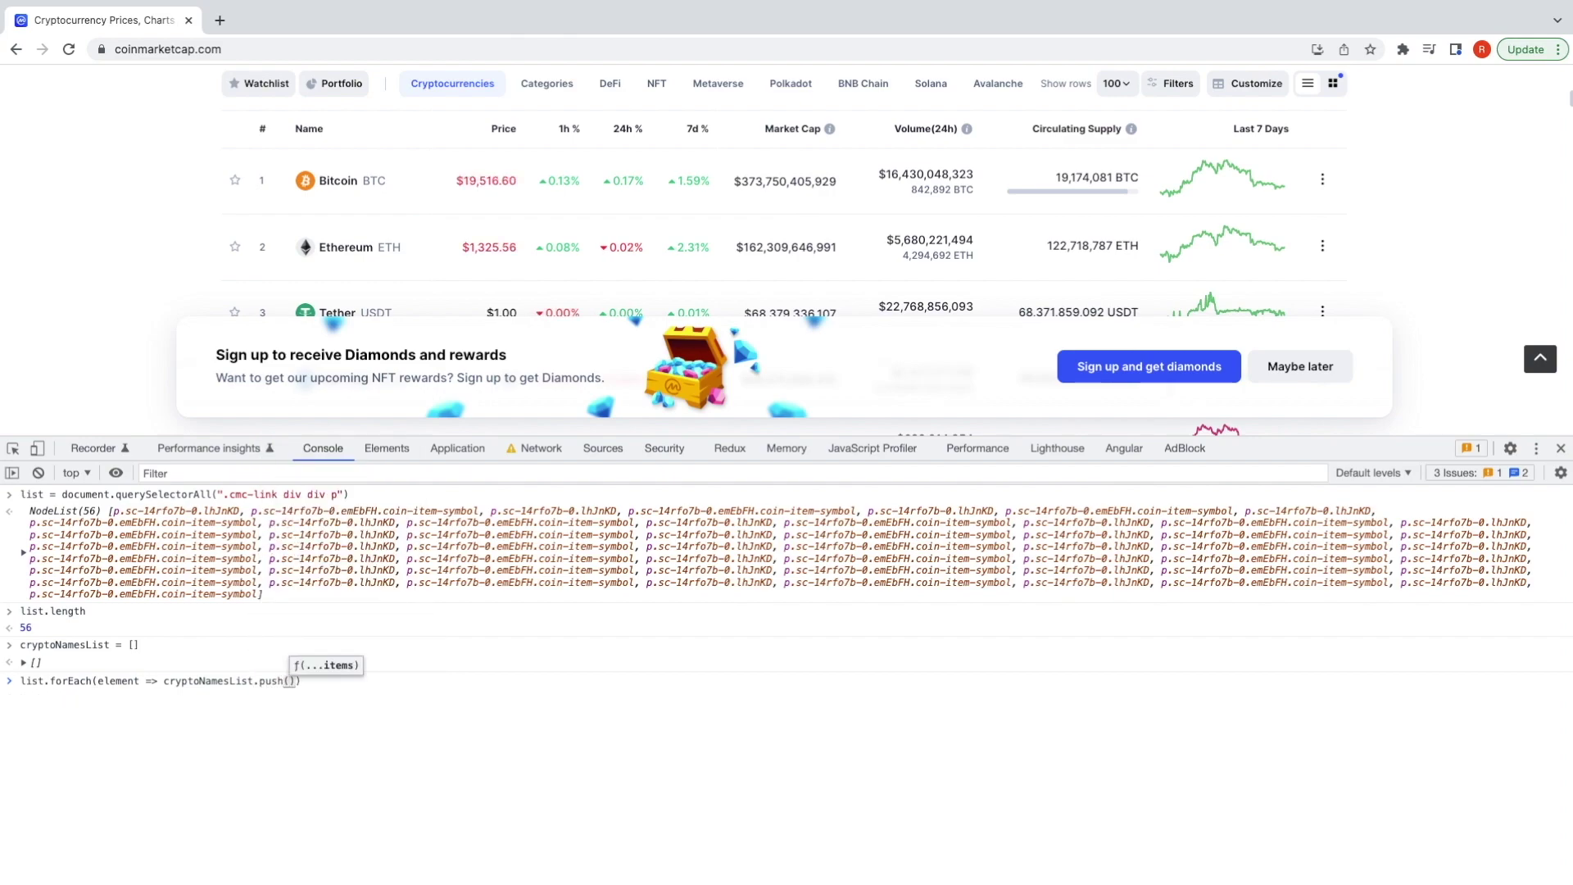
text(element.innerText)
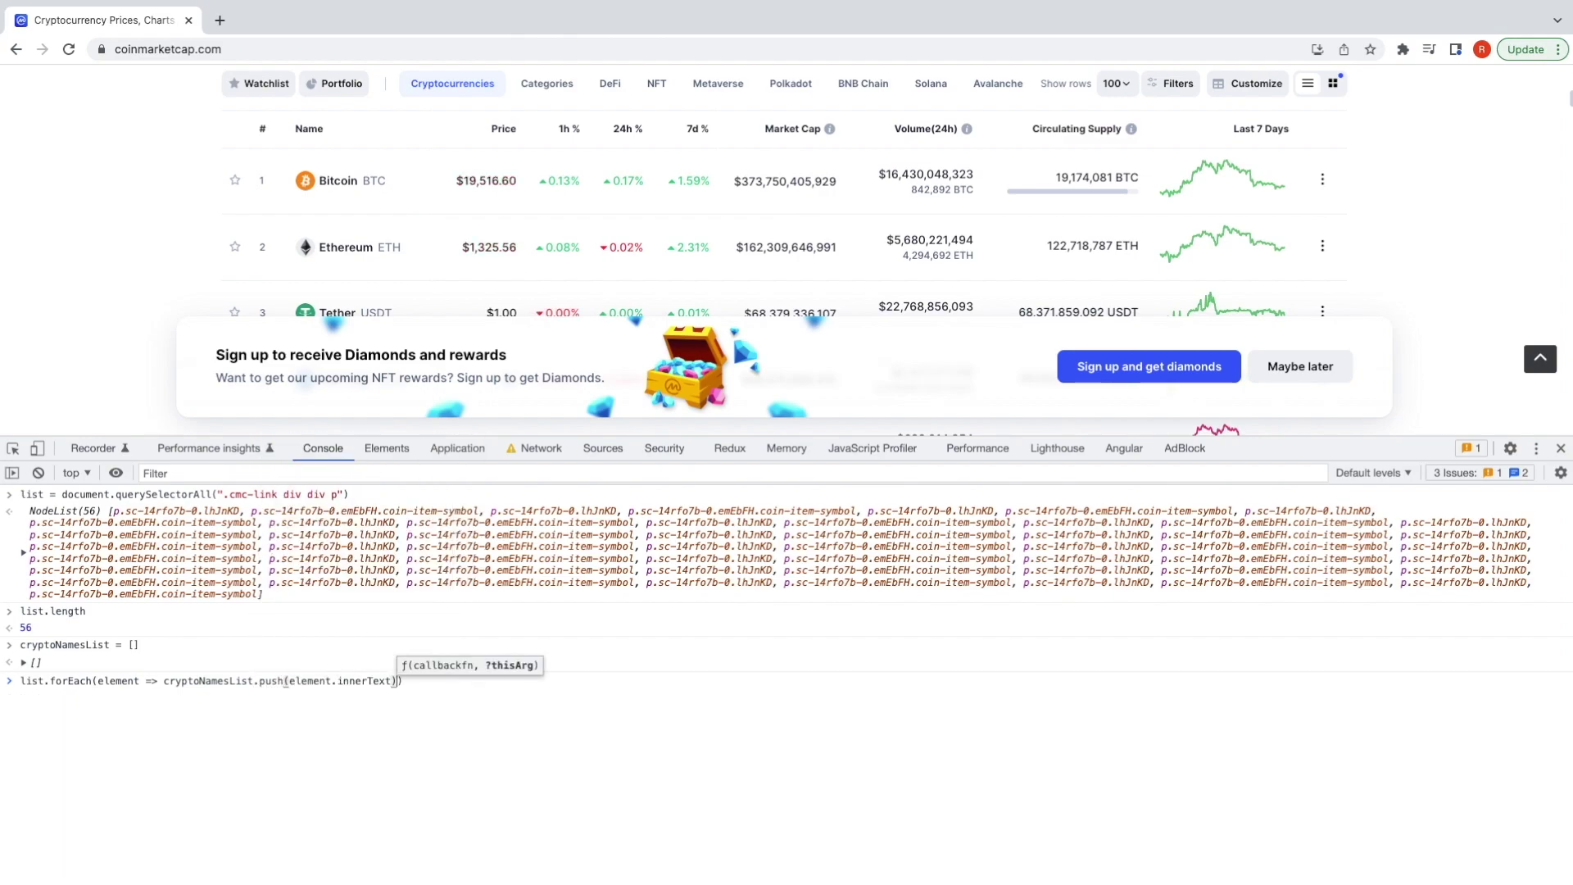
- Fill cryptoNamesList with each element's innerText and display the 56 names and tickers
key(Return)
text(crypto)
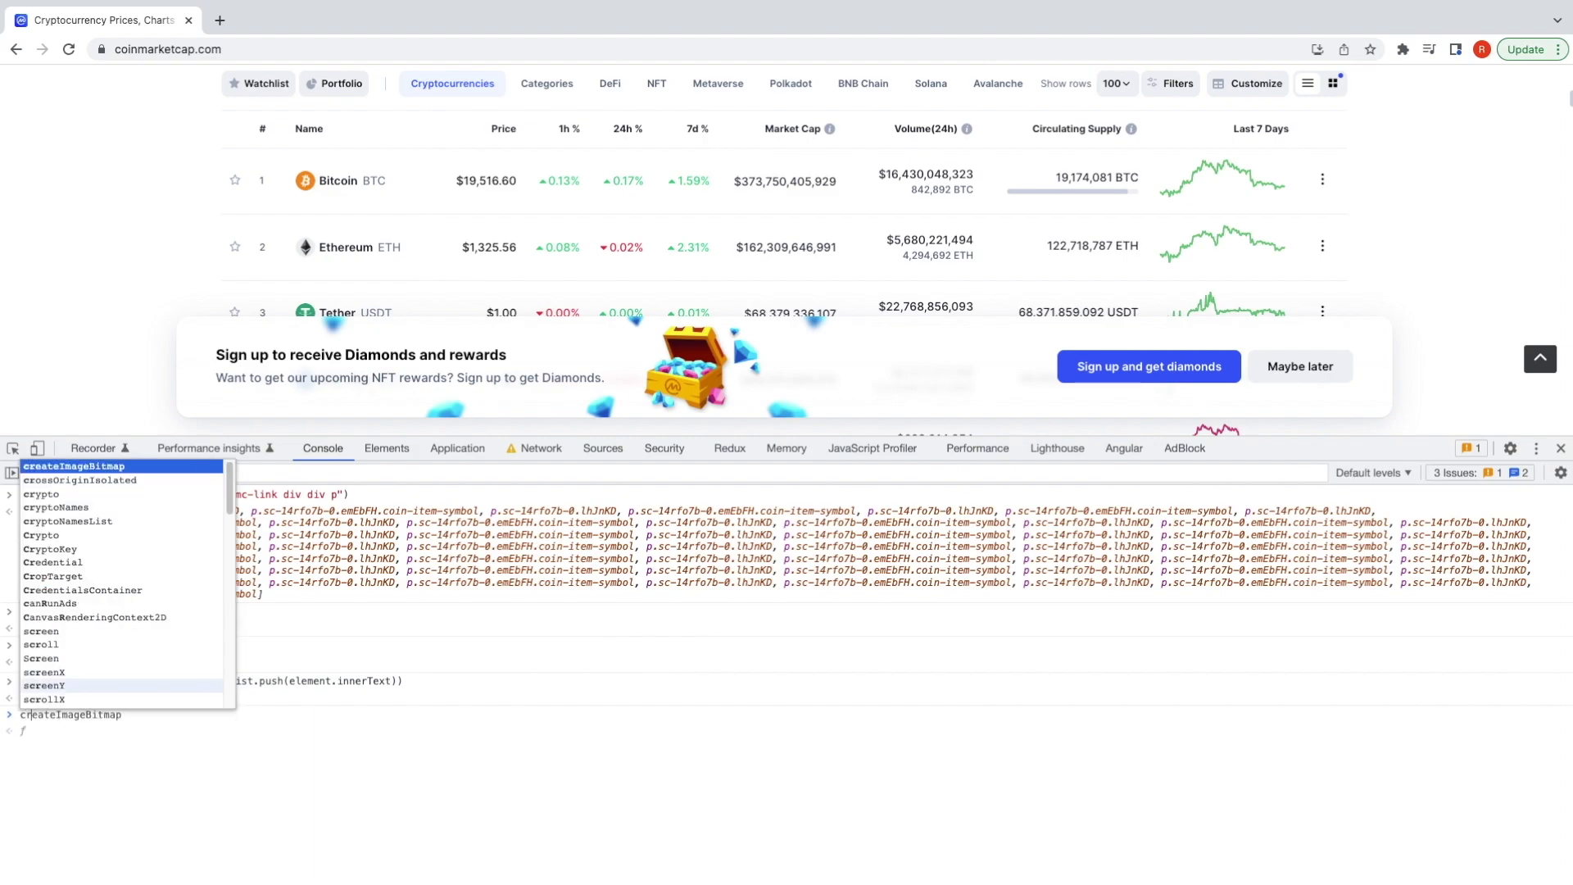
key(Down)
key(Down)
key(Tab)
key(Return)
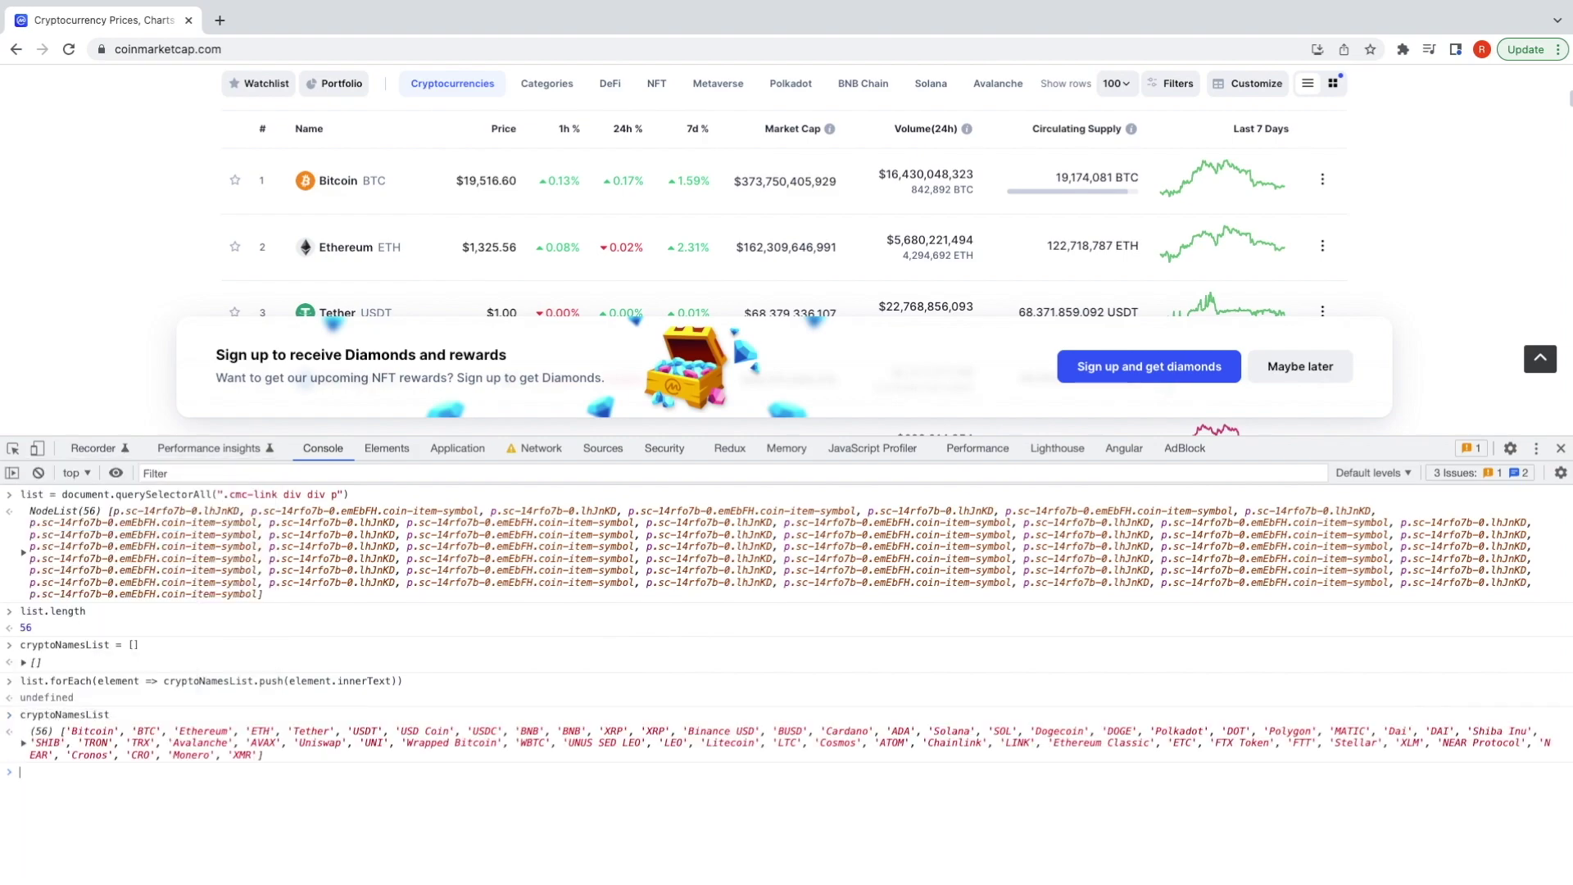
click(23, 742)
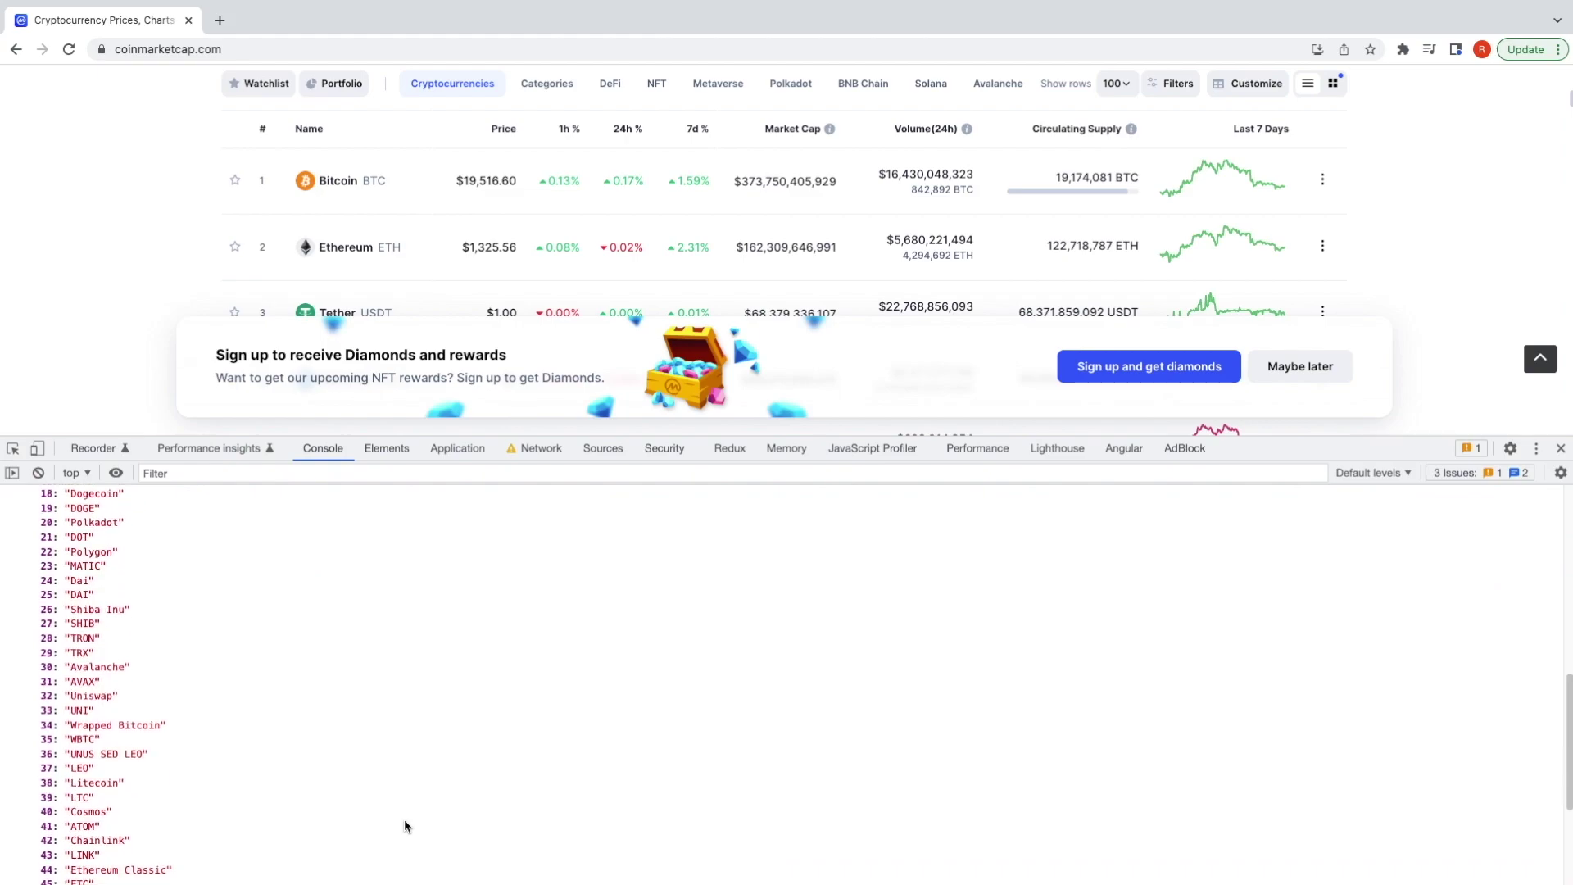
click(23, 742)
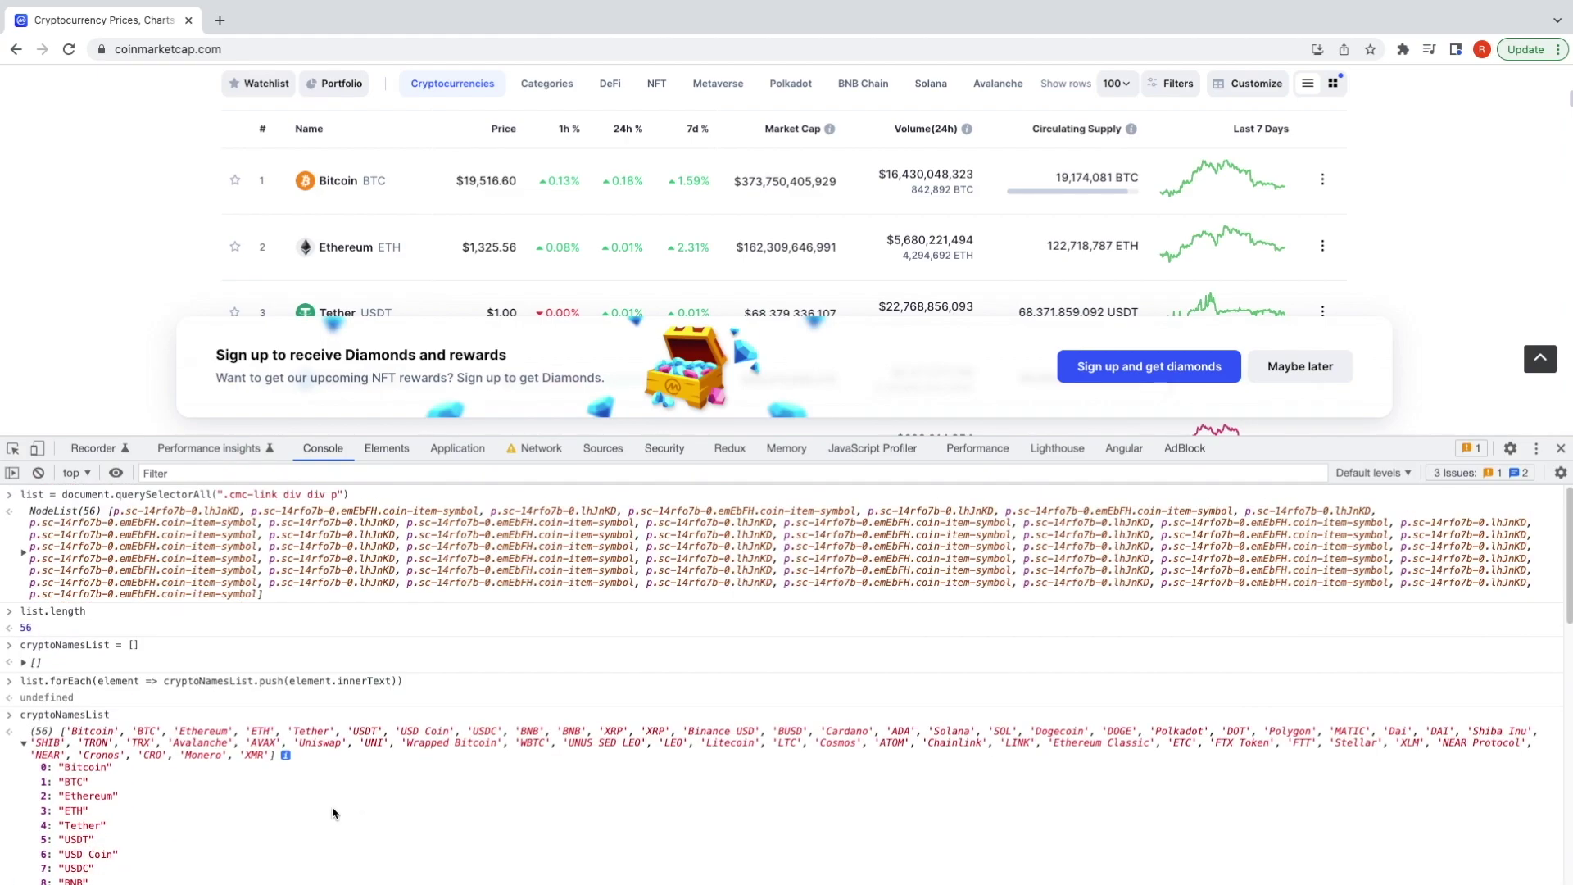
text(co)
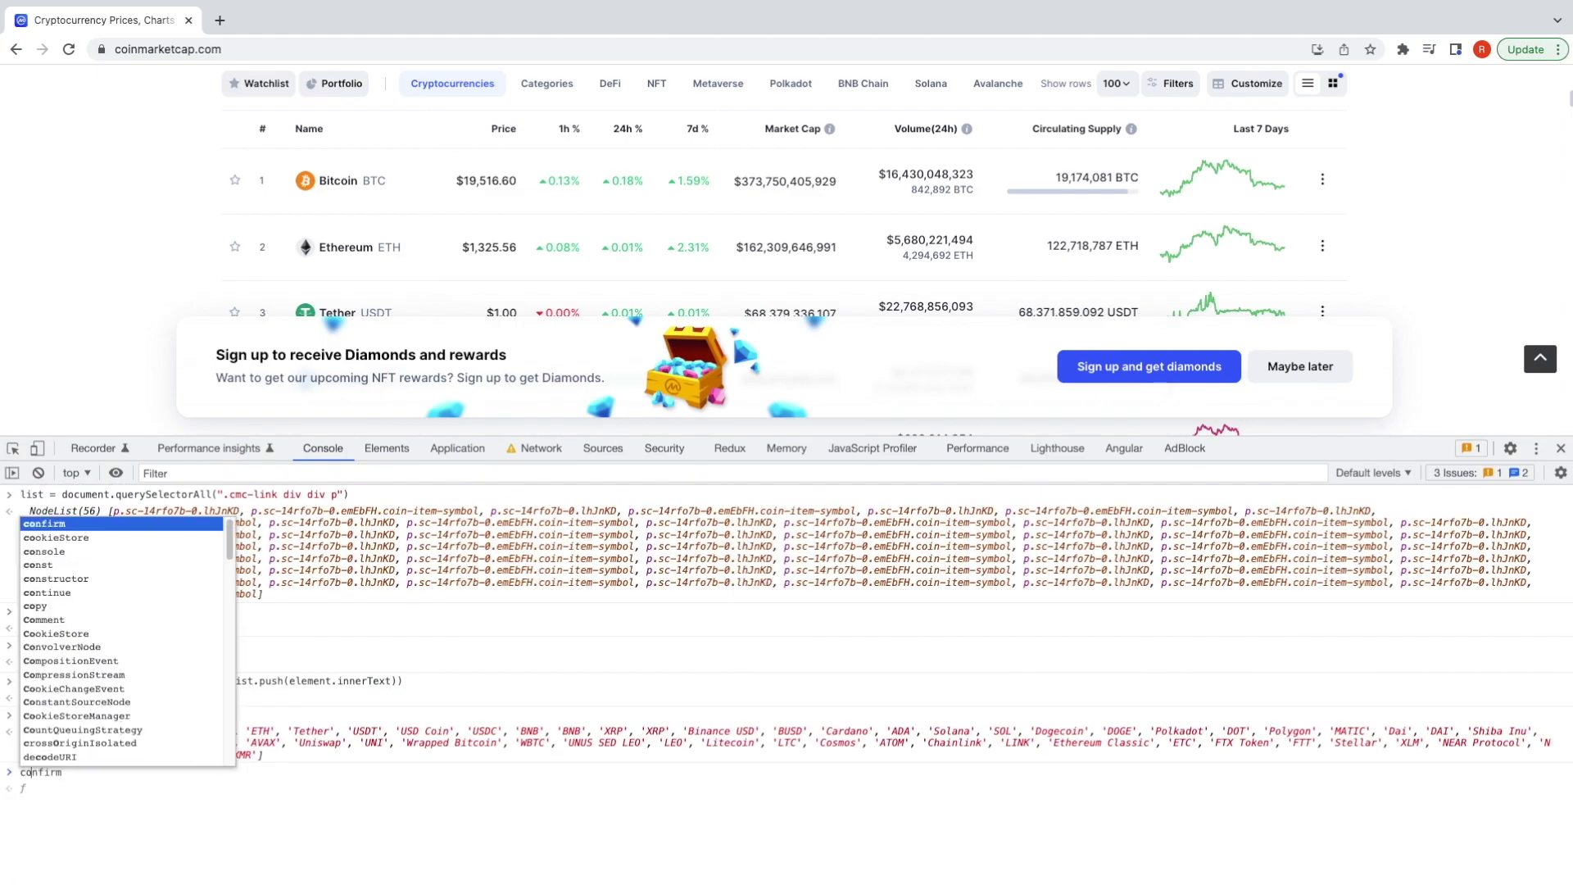
text(py(cryp)
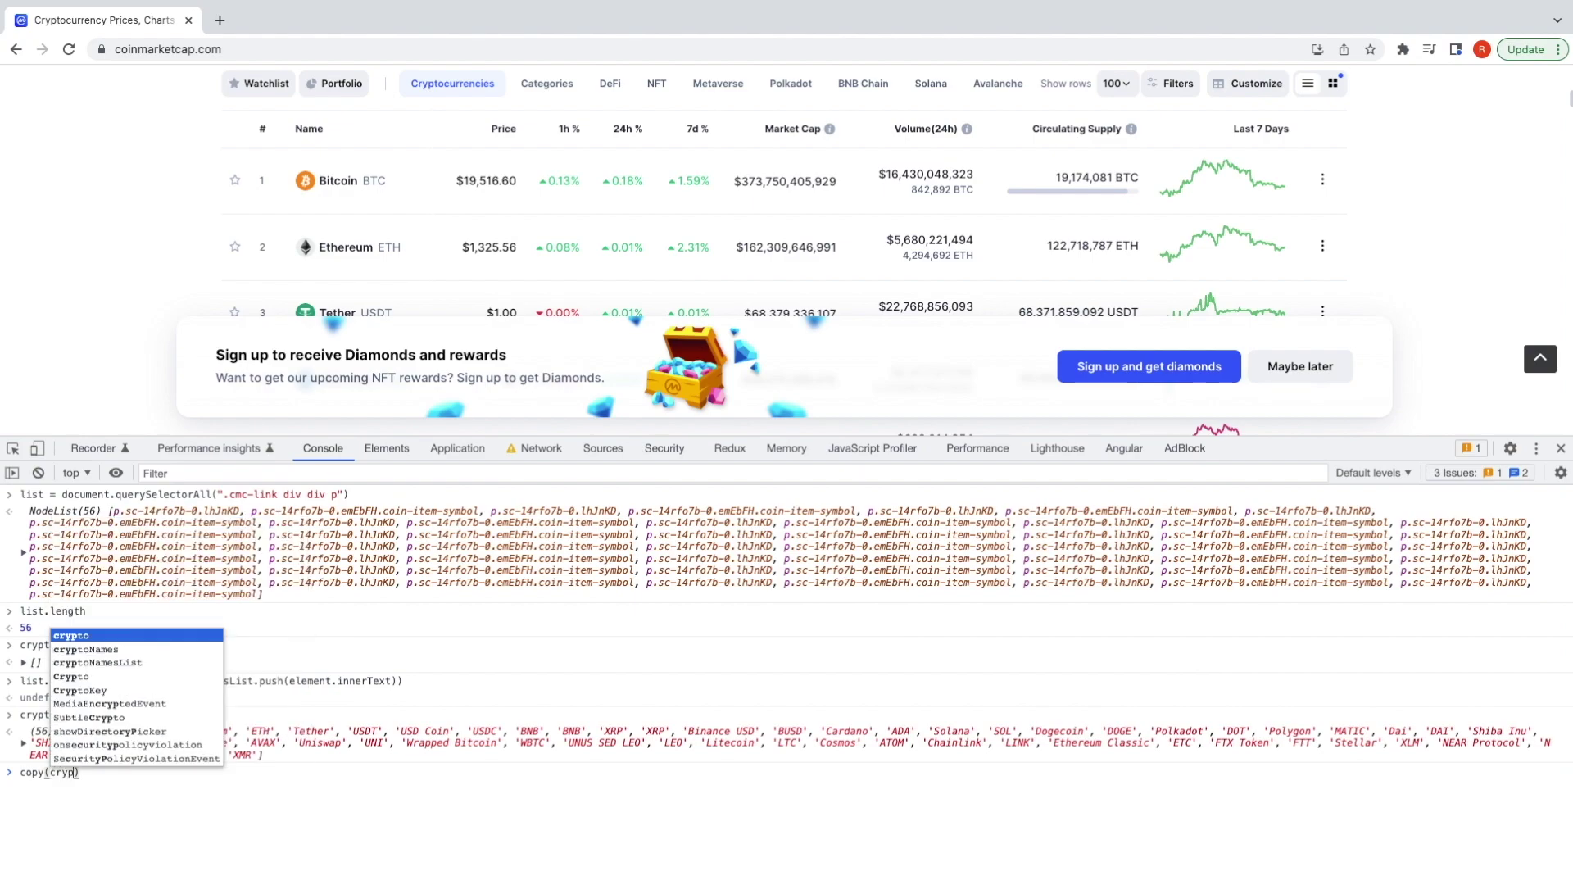
- Copy the coin names array to the clipboard with copy(cryptoNamesList)
key(Down)
key(Down)
key(Tab)
key(Return)
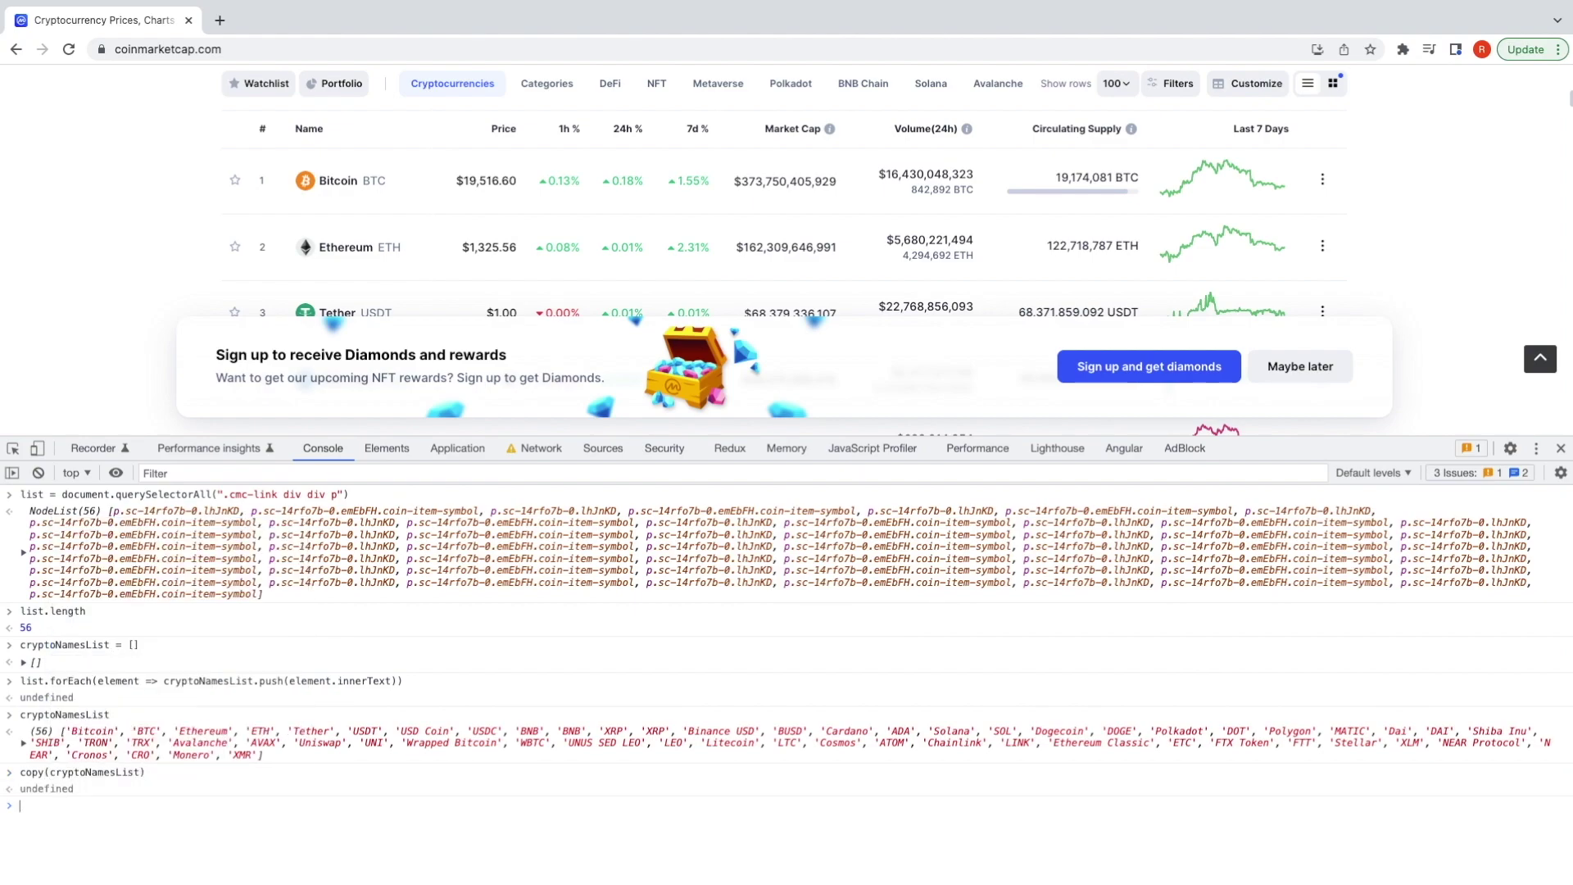
key(super+Tab)
key(Tab)
key(Tab)
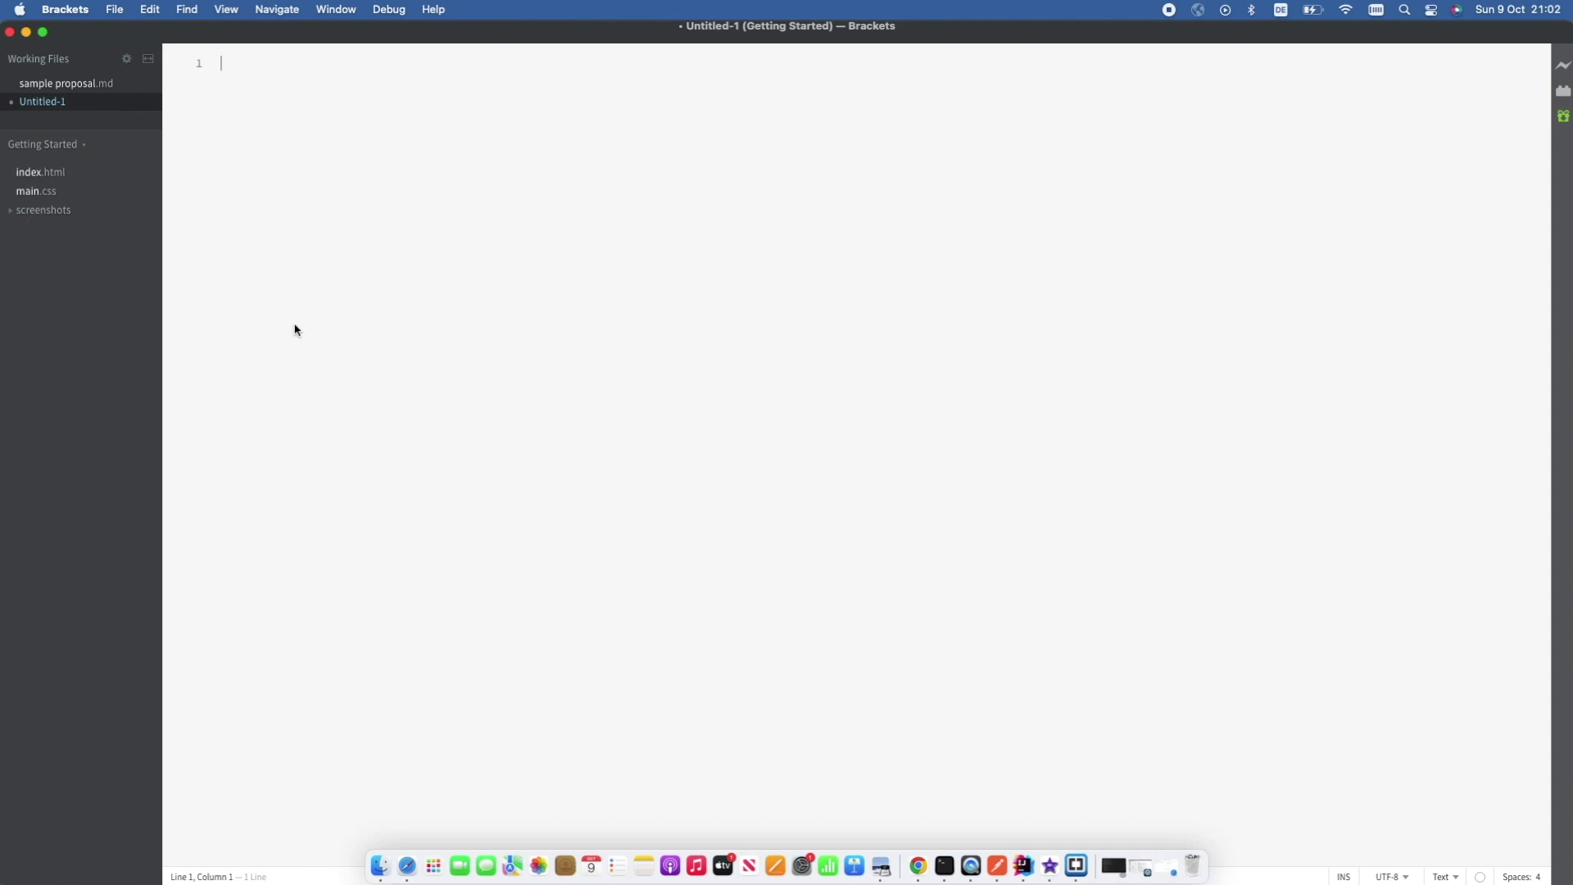
- Paste the copied coin names array into Brackets' Untitled-1 file, giving 58 lines
right_click(295, 329)
click(345, 416)
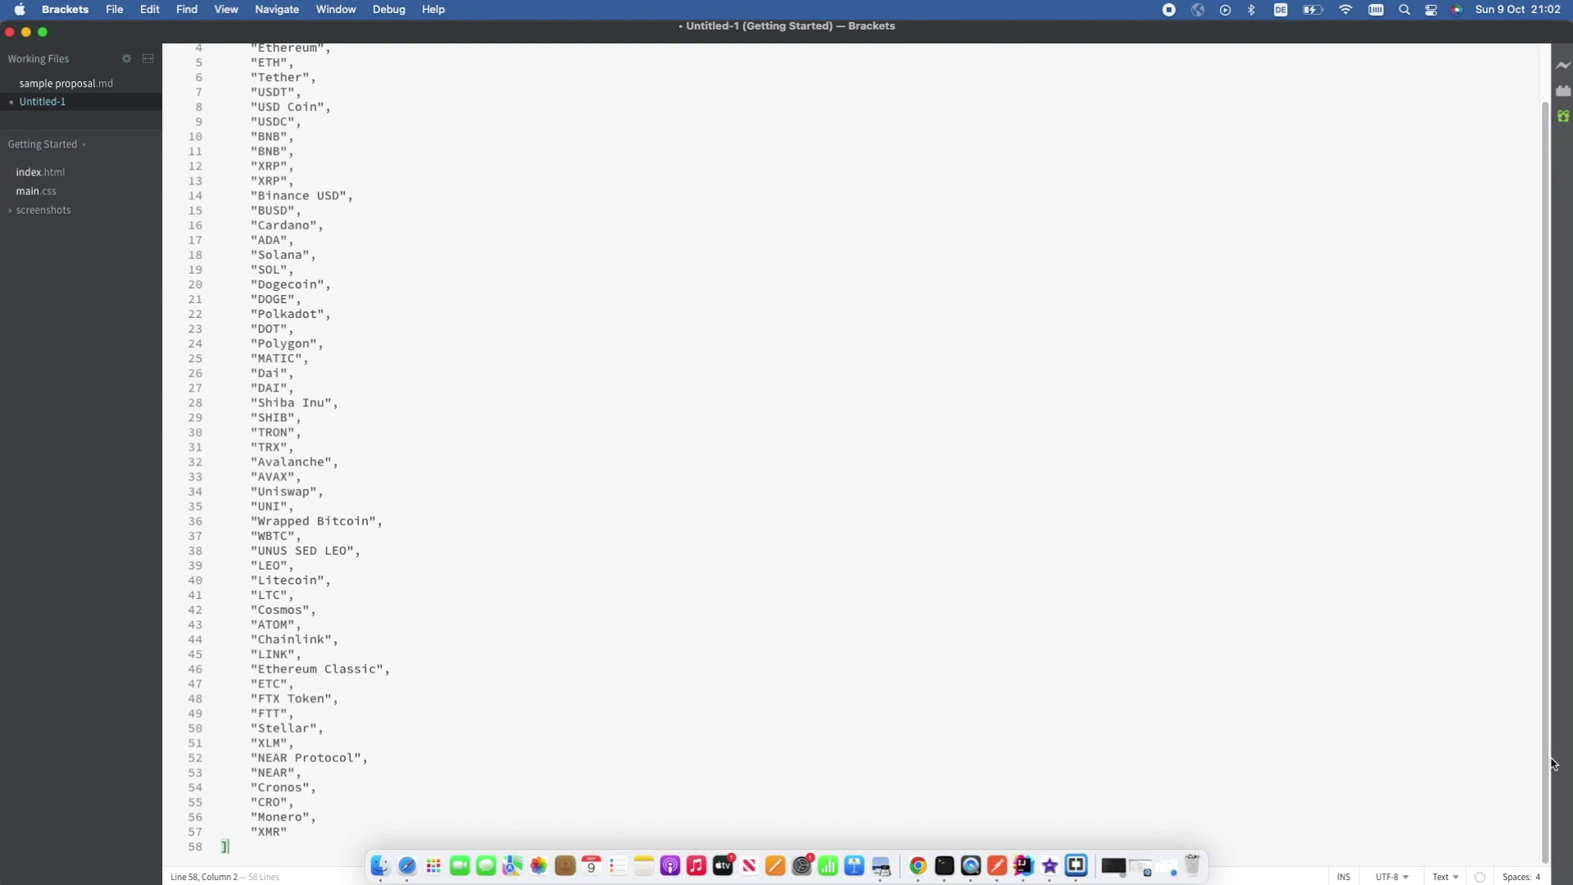
key(super+Tab)
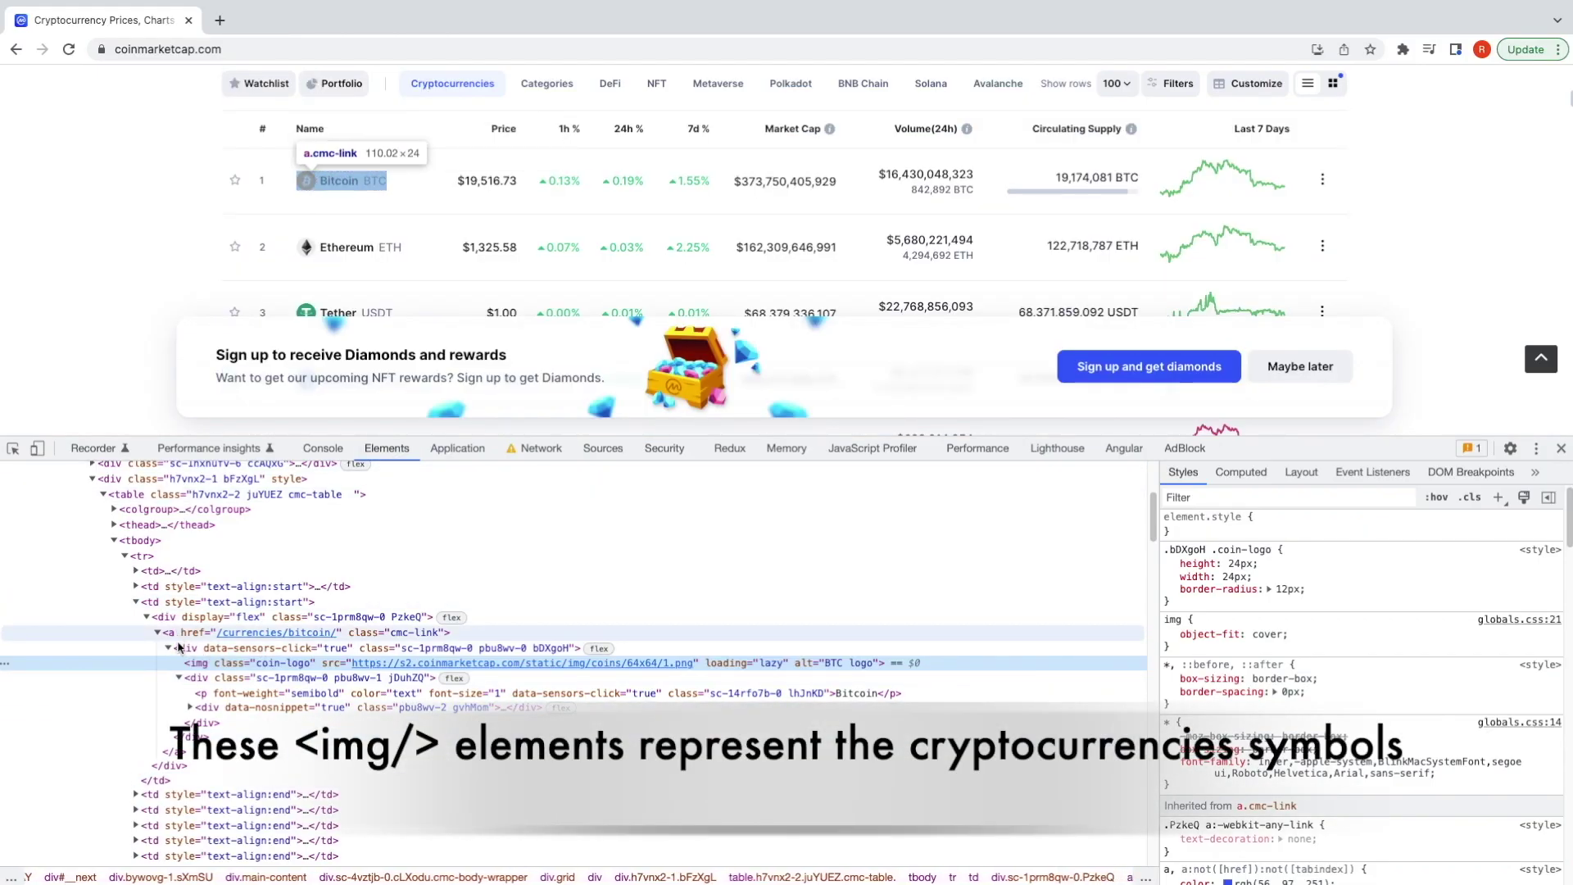
- Inspect Bitcoin's coin-logo img element and view its src URL without editing it
click(424, 633)
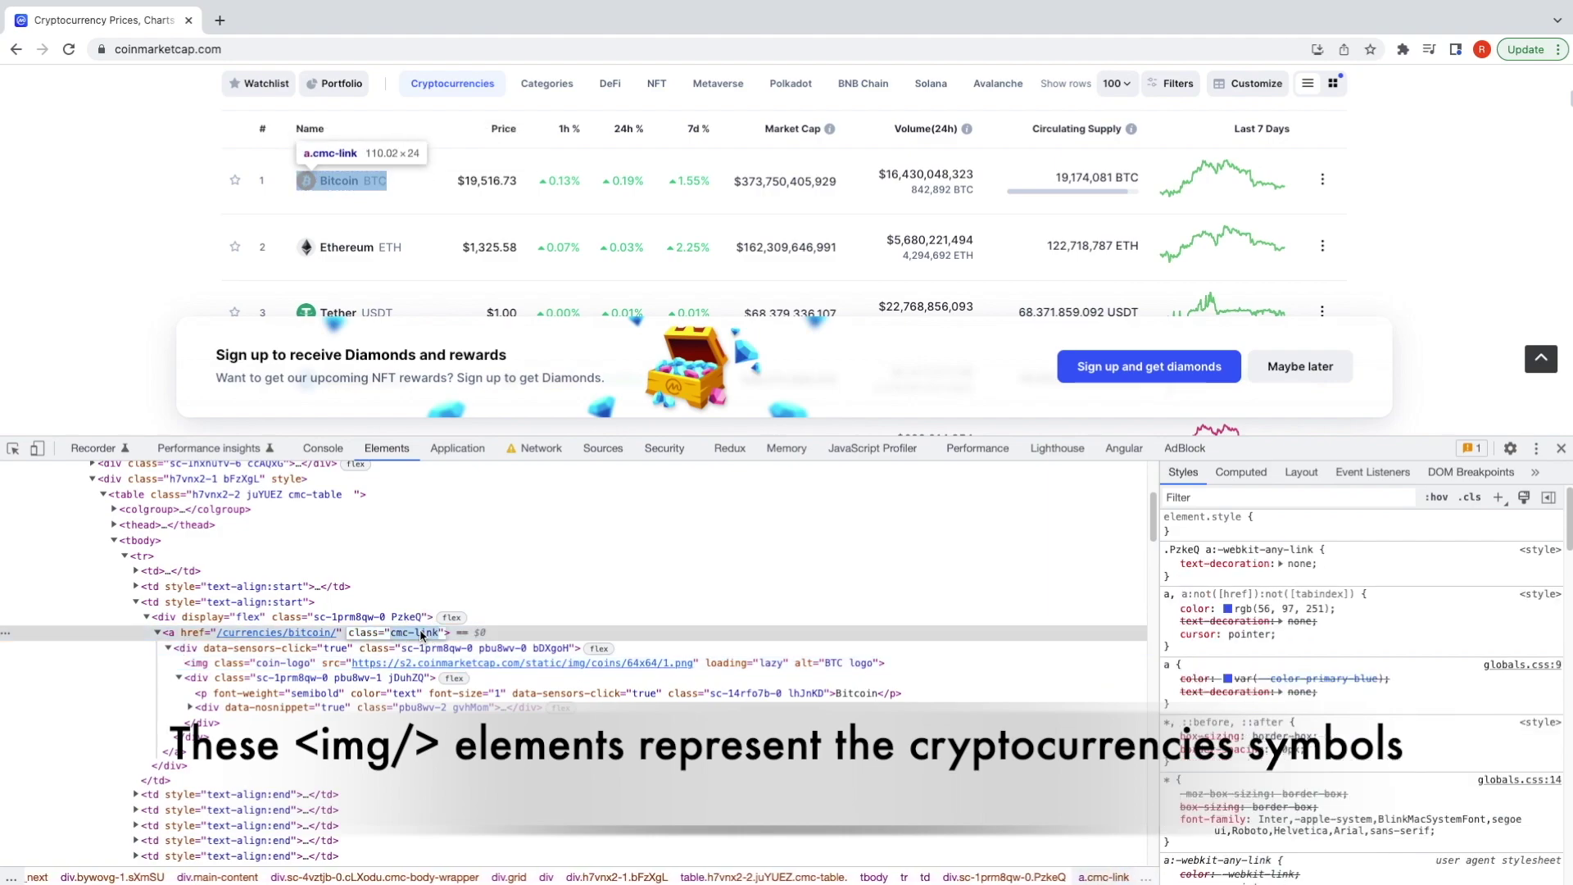
click(194, 663)
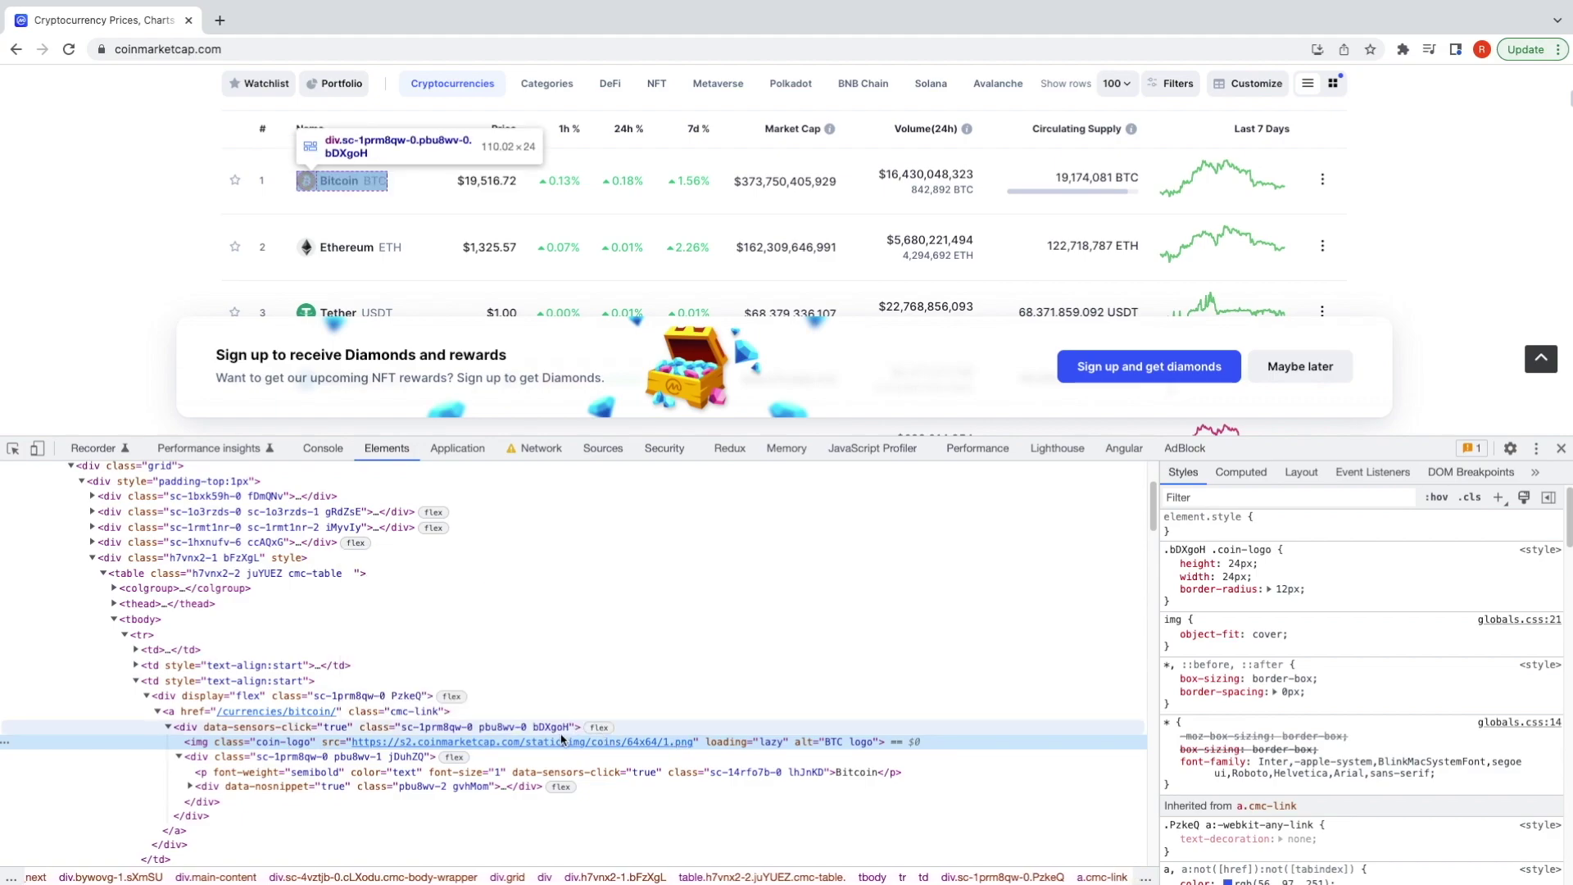
double_click(335, 743)
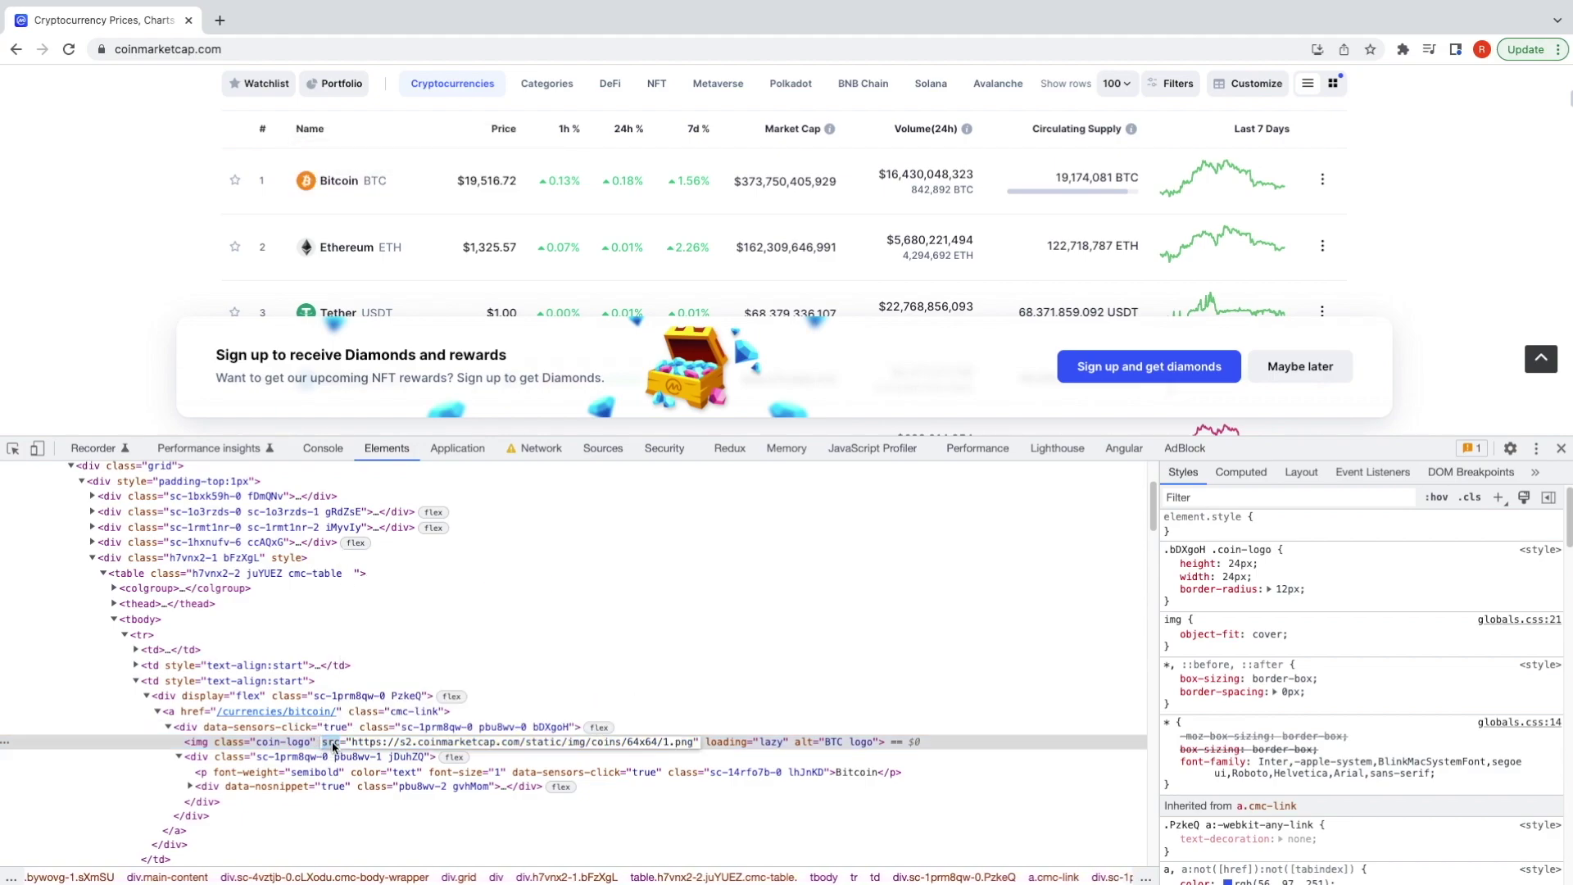
key(Escape)
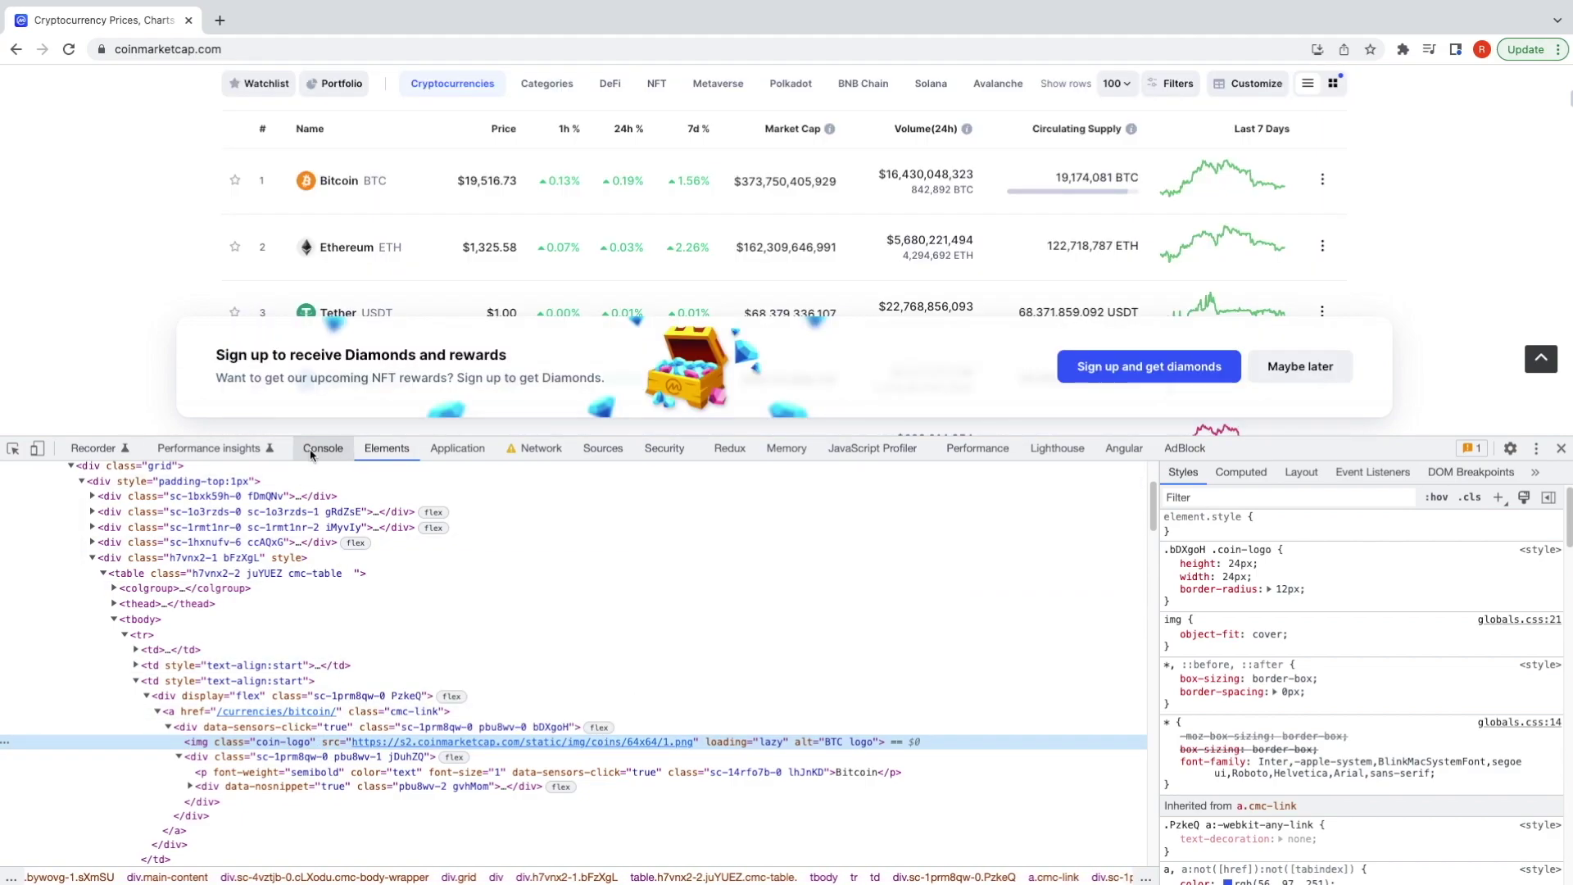
click(322, 447)
text(ist2 = document.query)
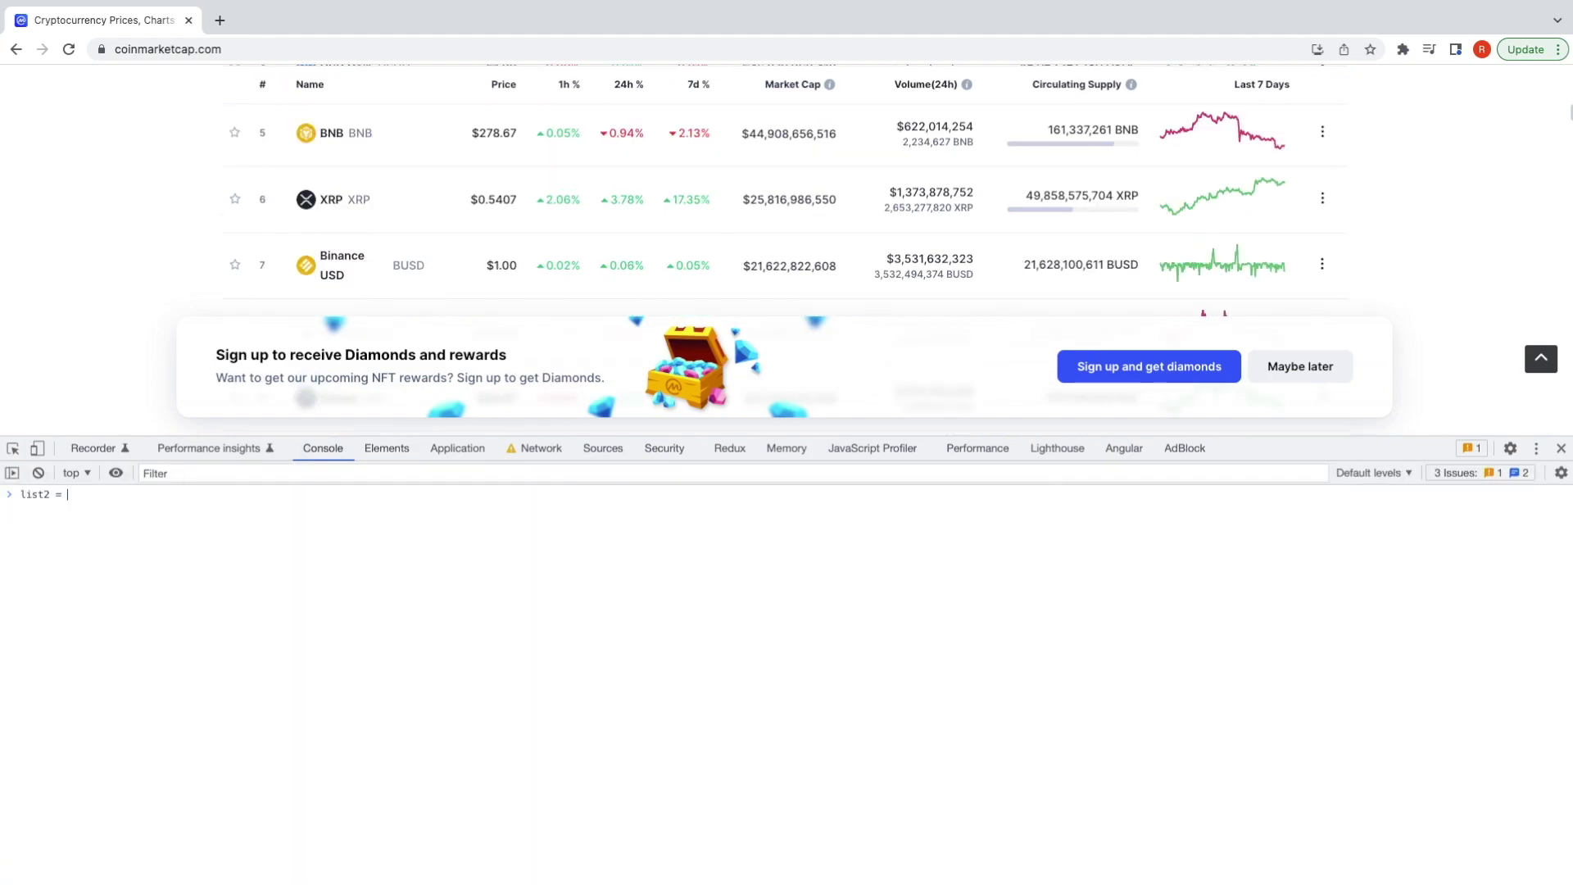
- Run list2 = document.querySelectorAll(".cmc-link div img") and expand its first of 28 logo images
click(173, 590)
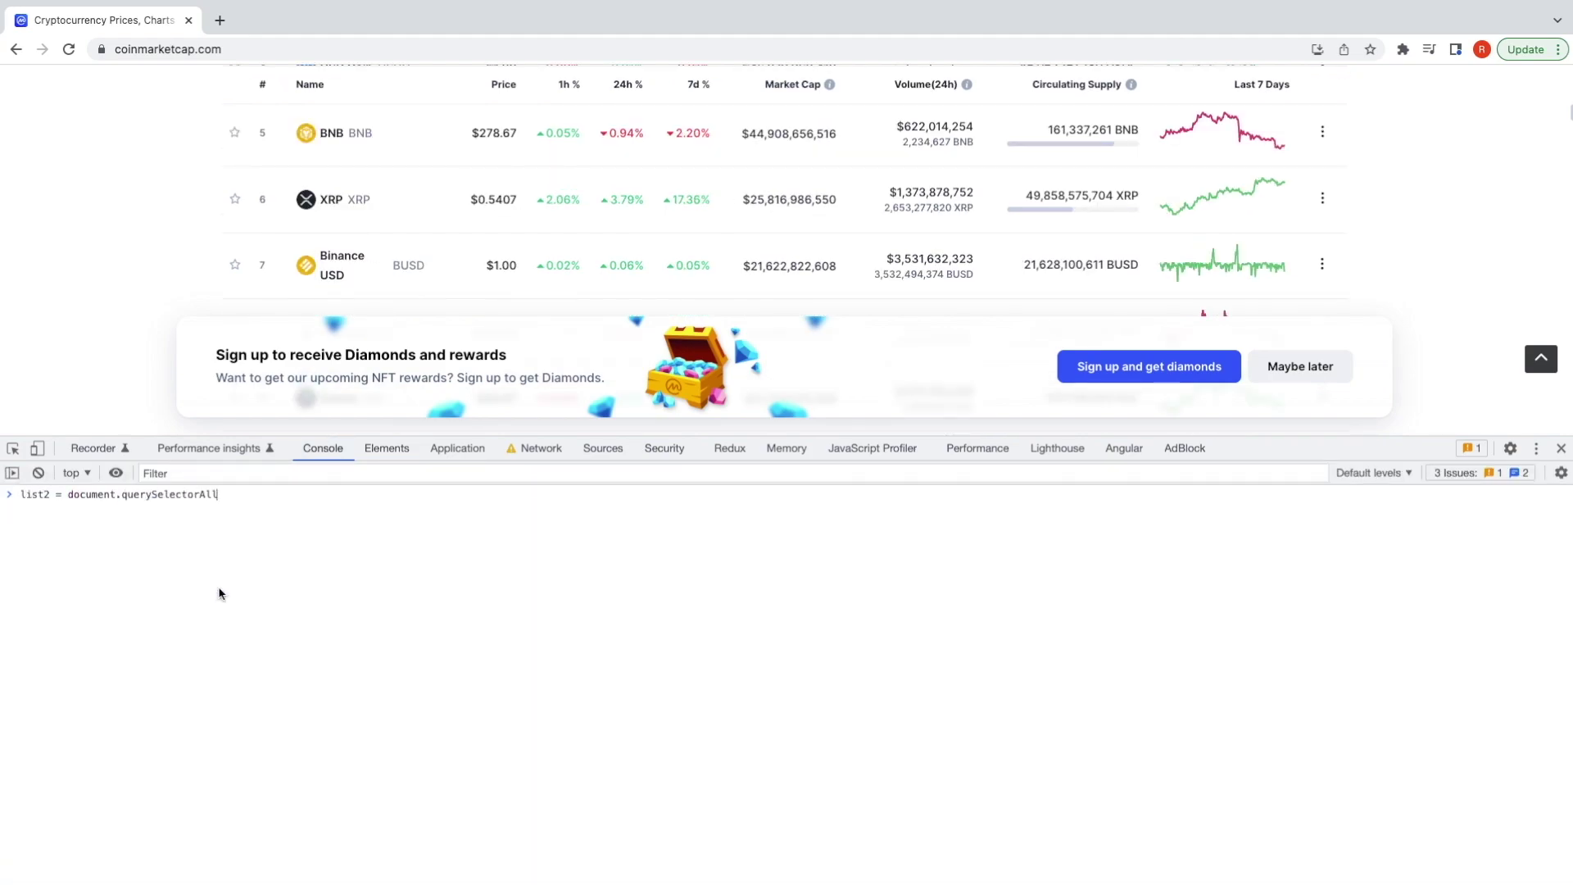
text((".cmc-link div img)
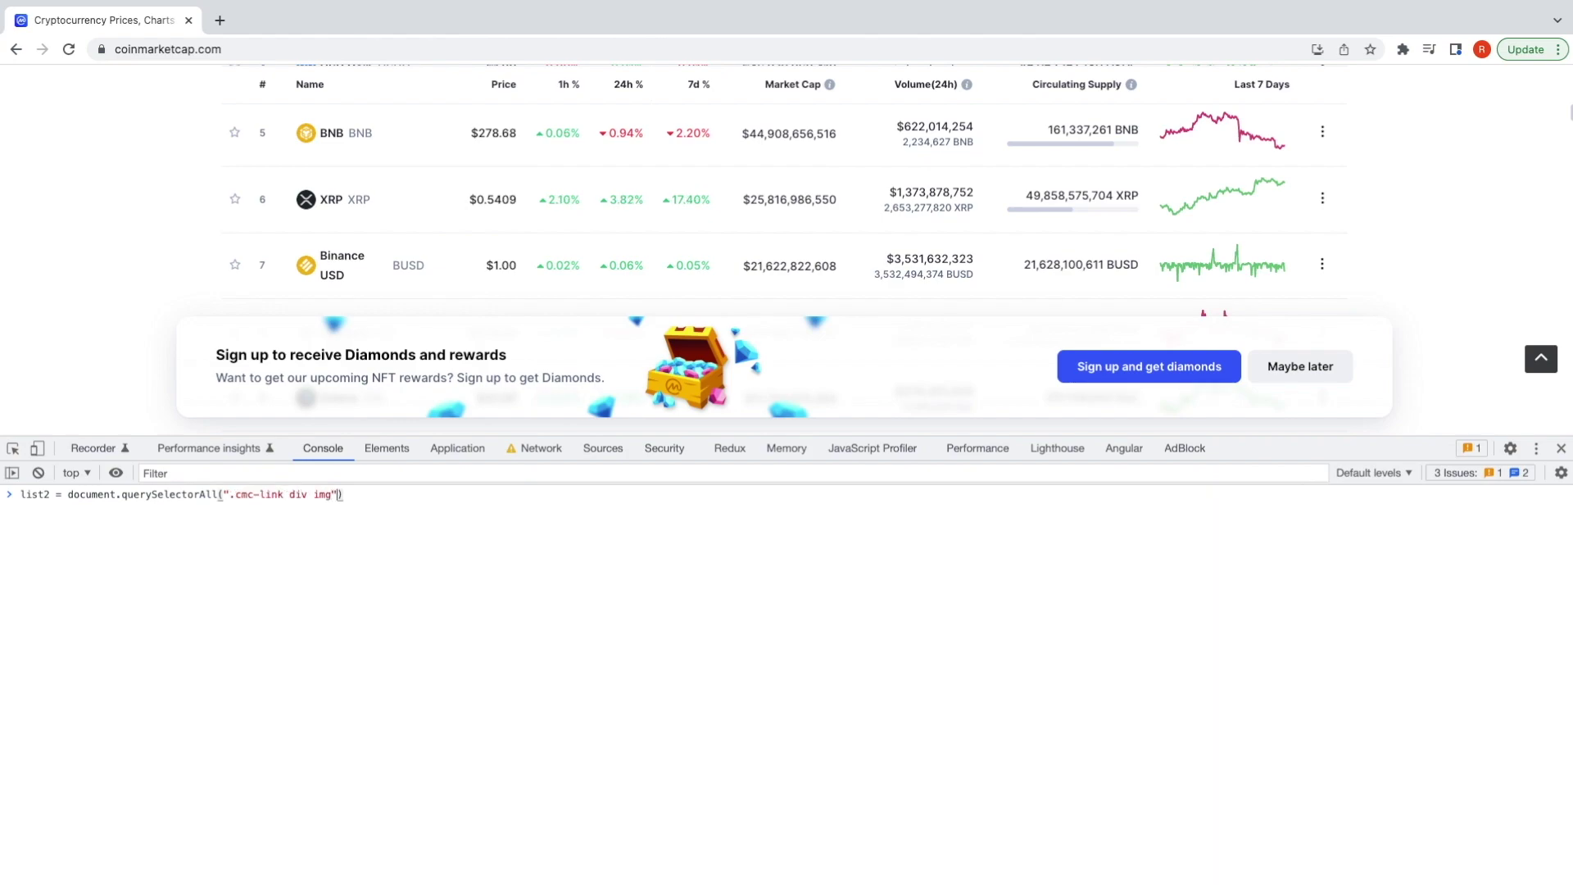
key(Right)
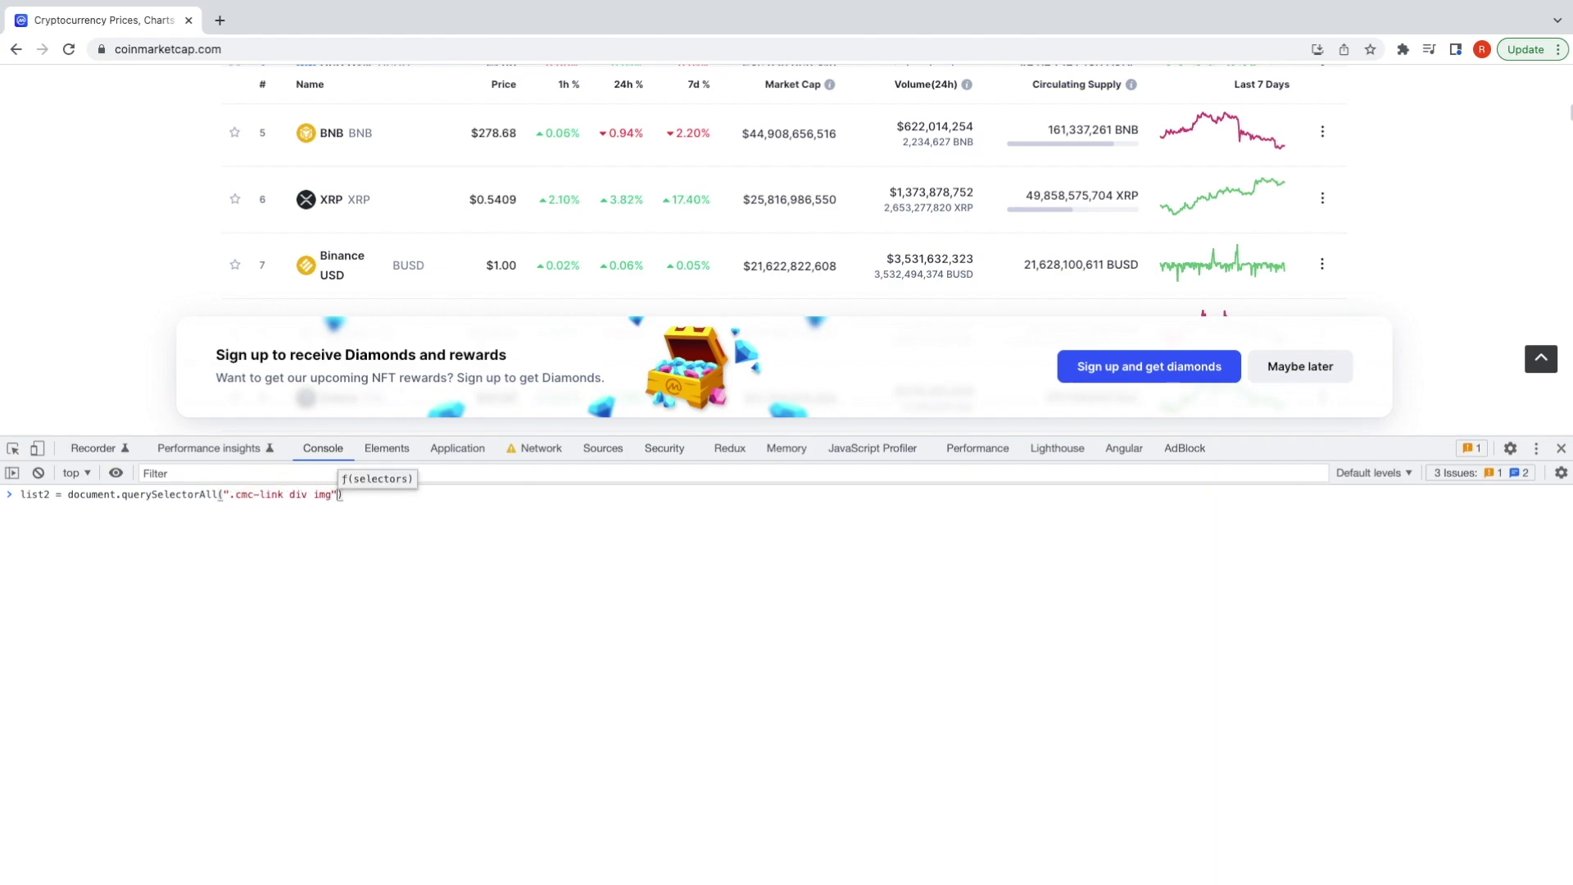
key(Right)
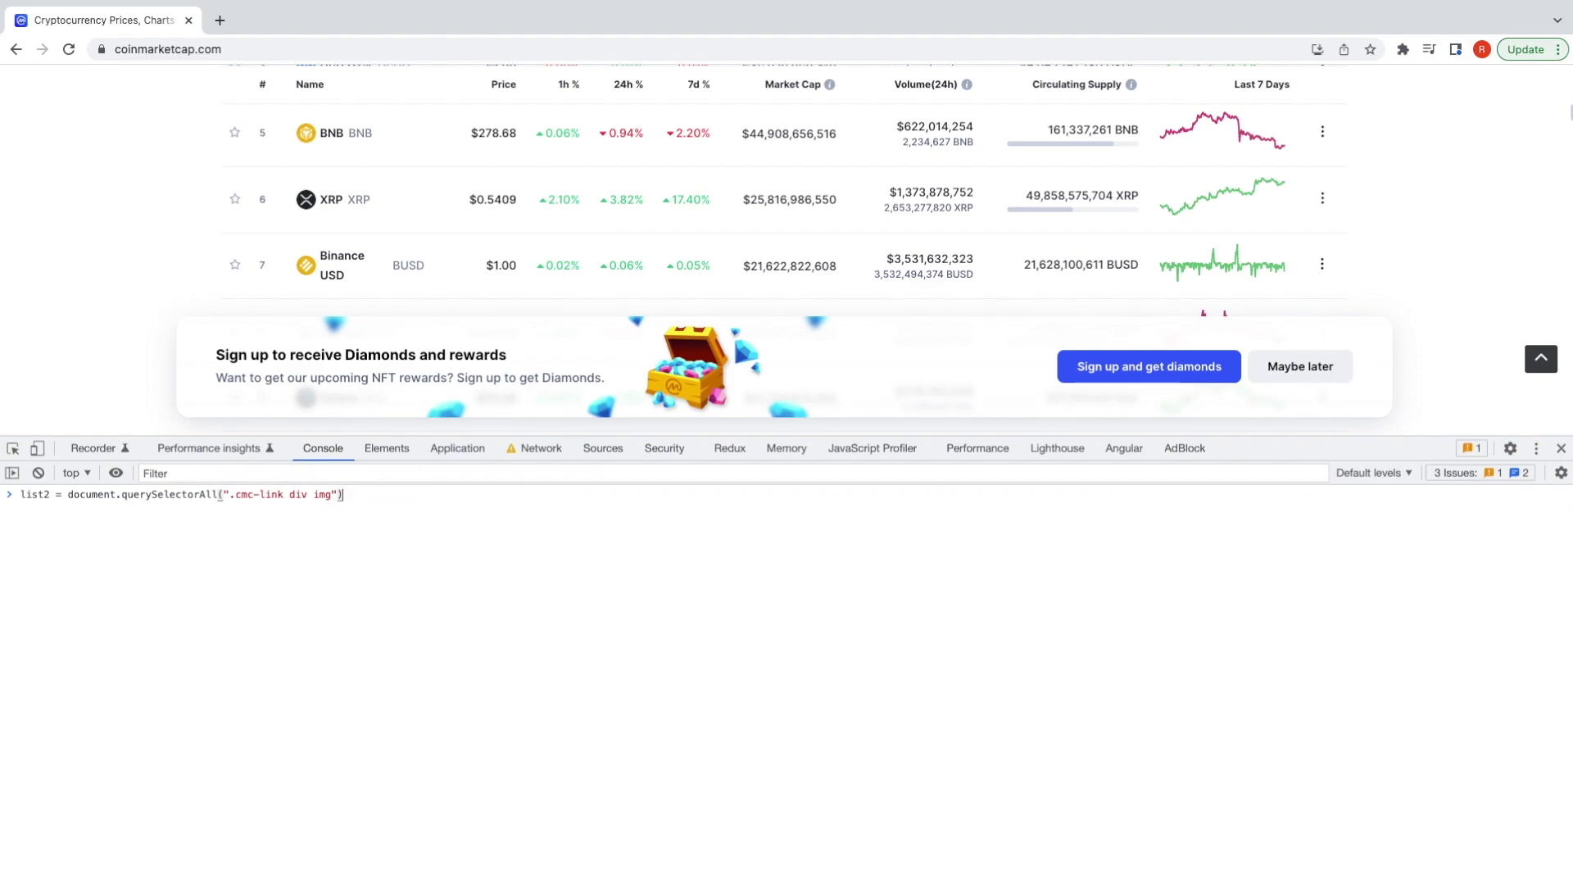
key(Return)
click(23, 510)
click(41, 538)
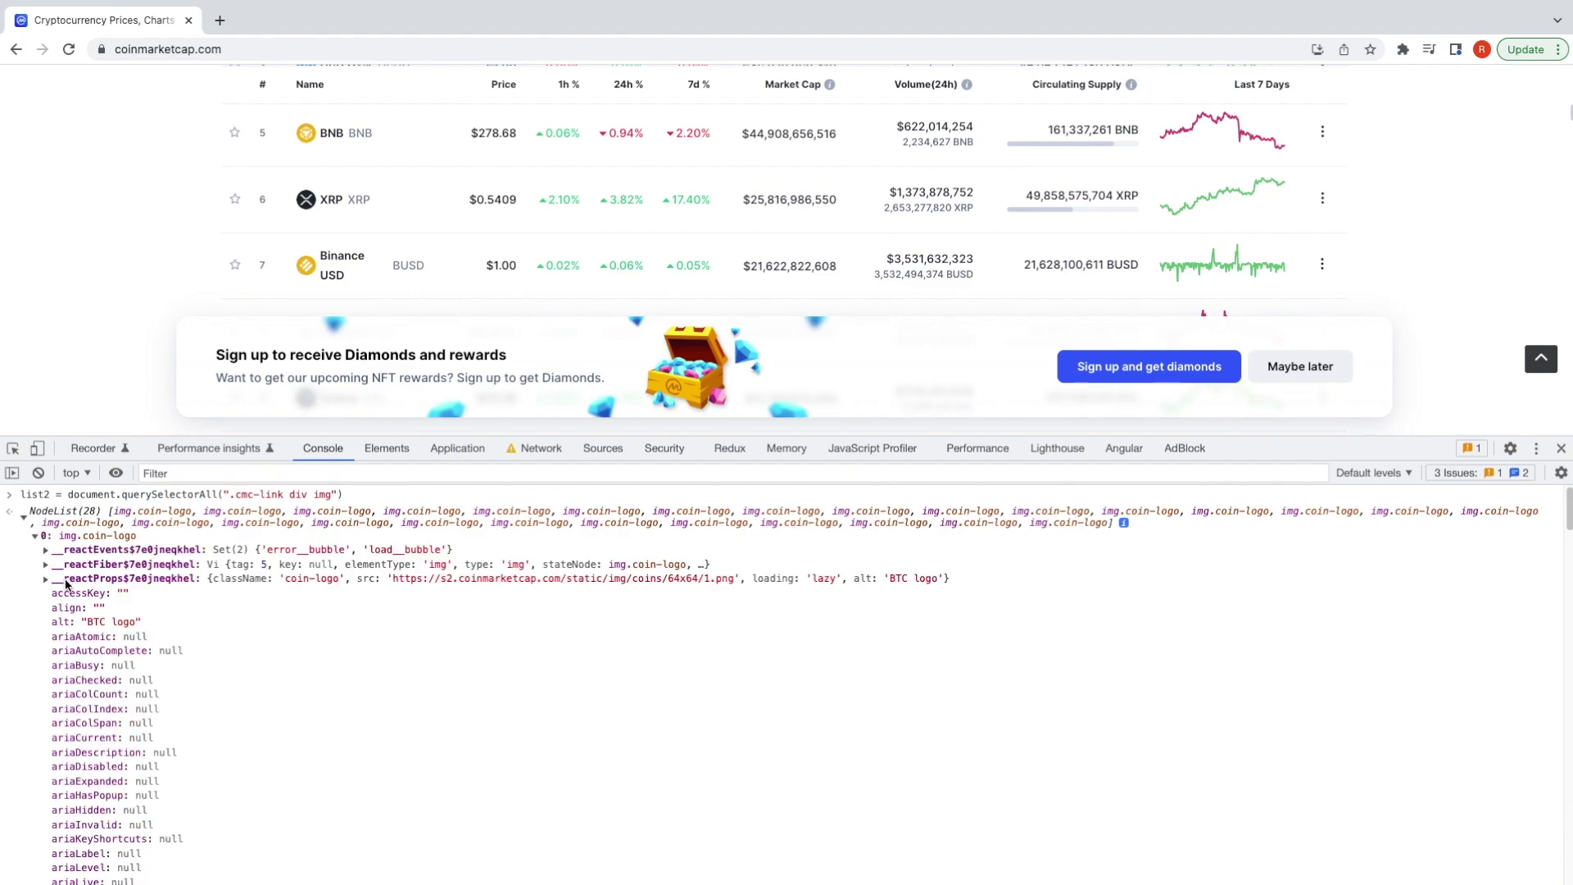
scroll(74, 591, down, 5)
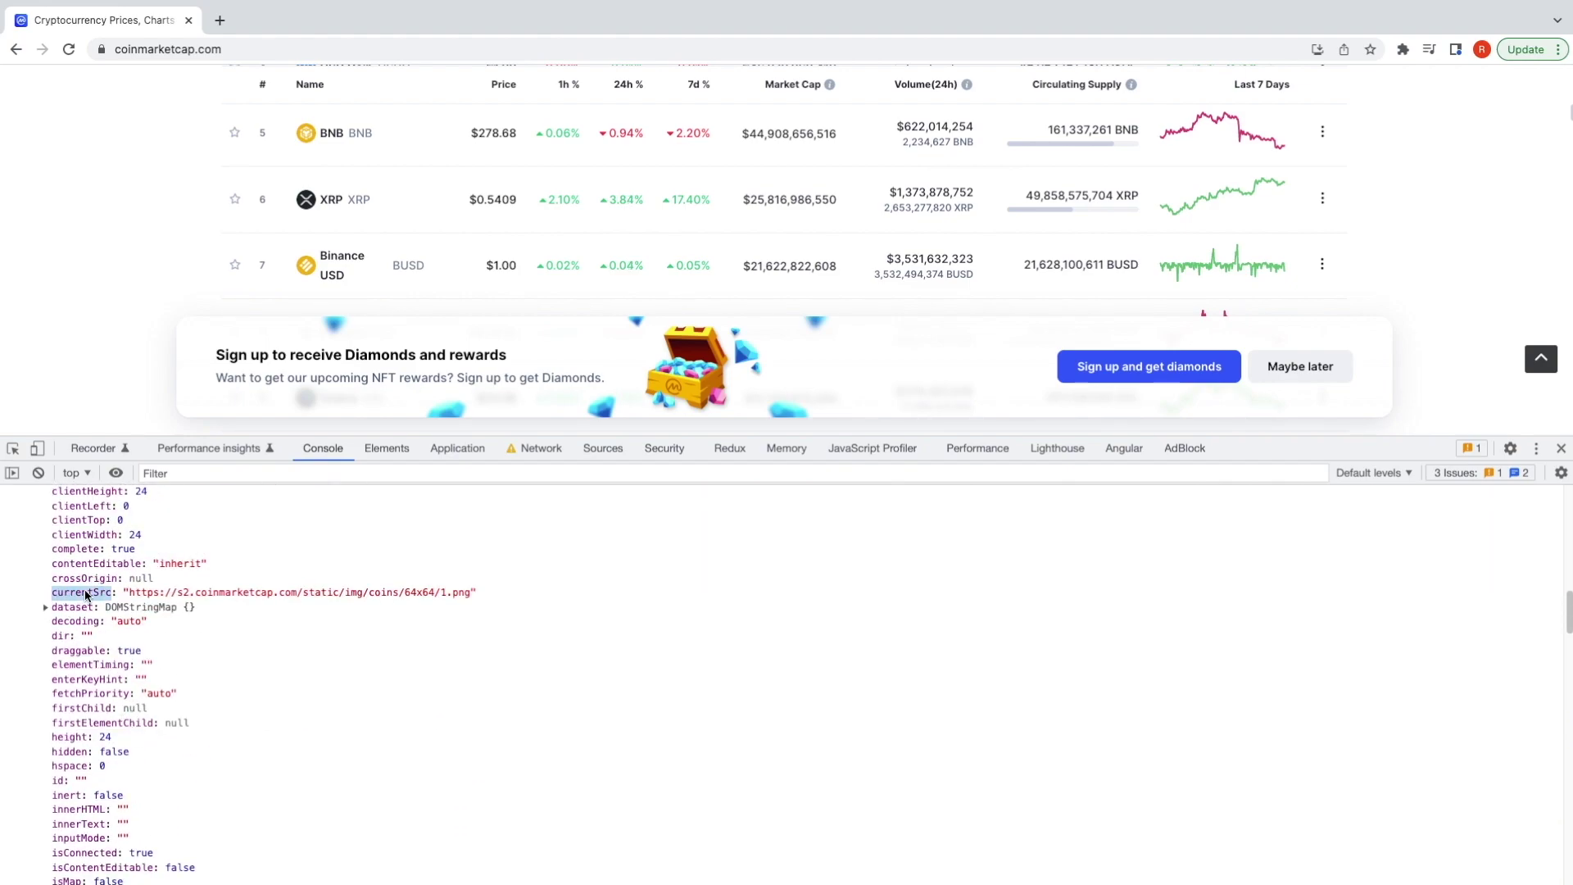
scroll(83, 598, up, 5)
scroll(83, 597, up, 5)
- Create cryptoImgList = [] and fill it with each list2 image's currentSrc
click(22, 516)
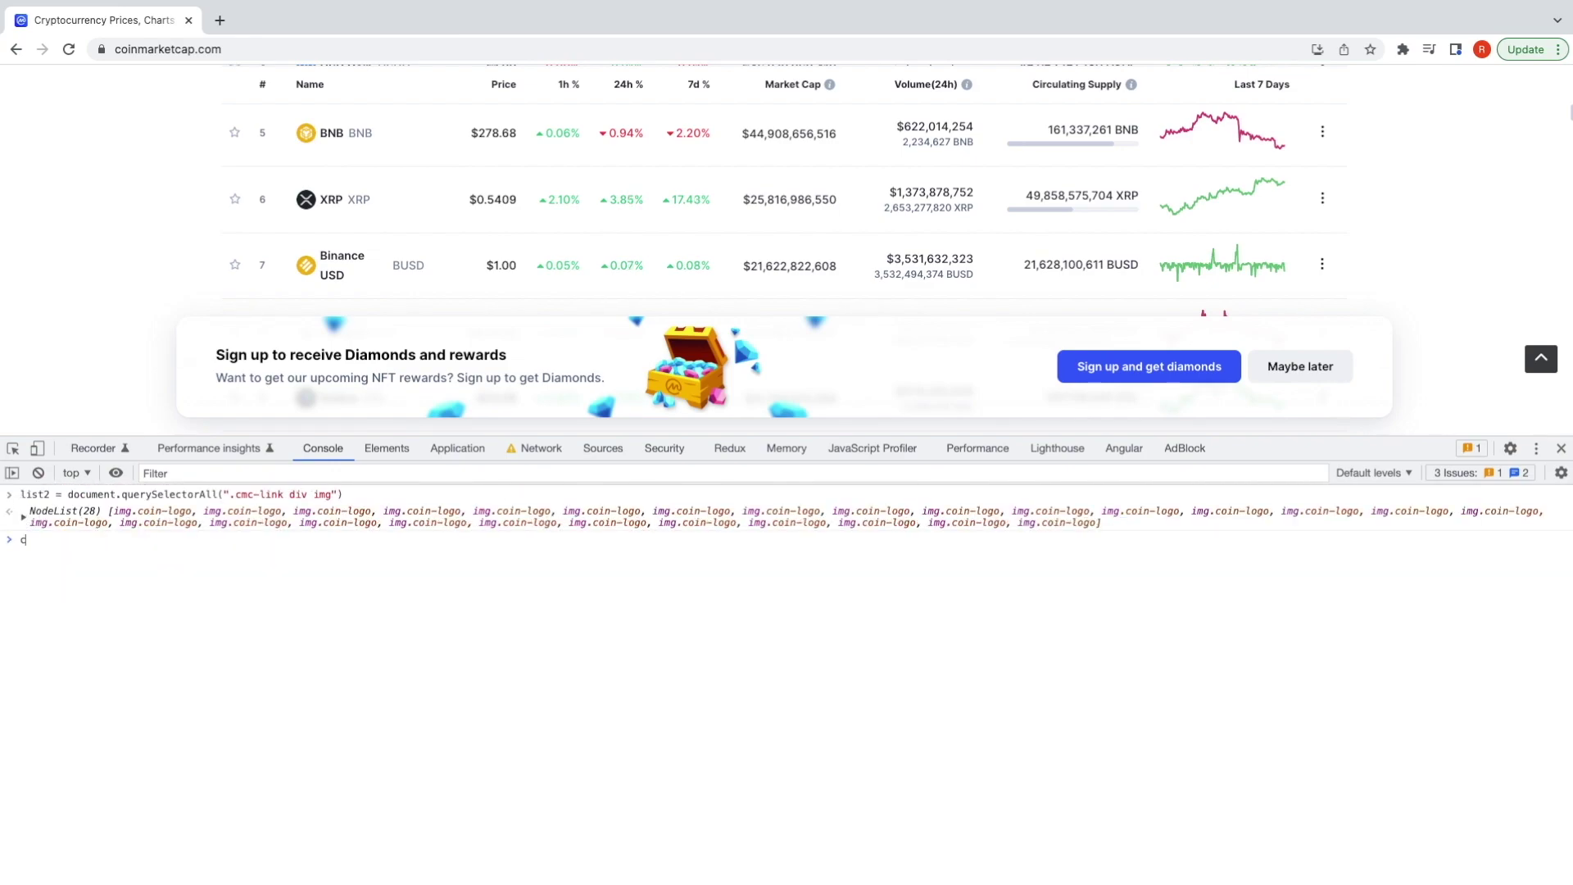
text(cryptoImgList = [])
key(Return)
text(list2.forE)
key(Tab)
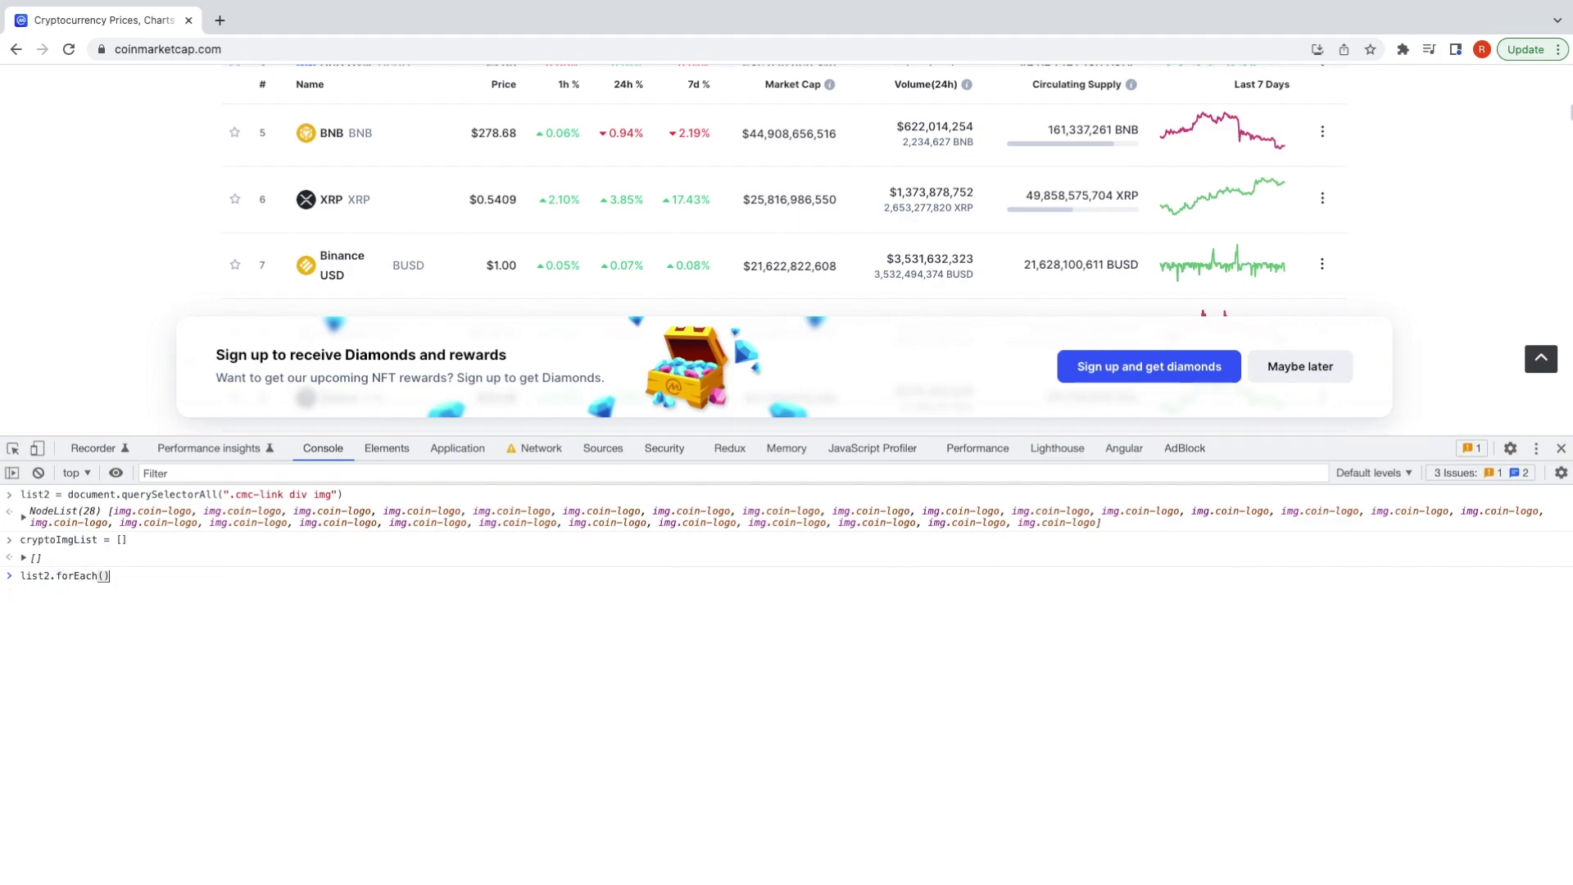
text((element => cryptoImgList.push()
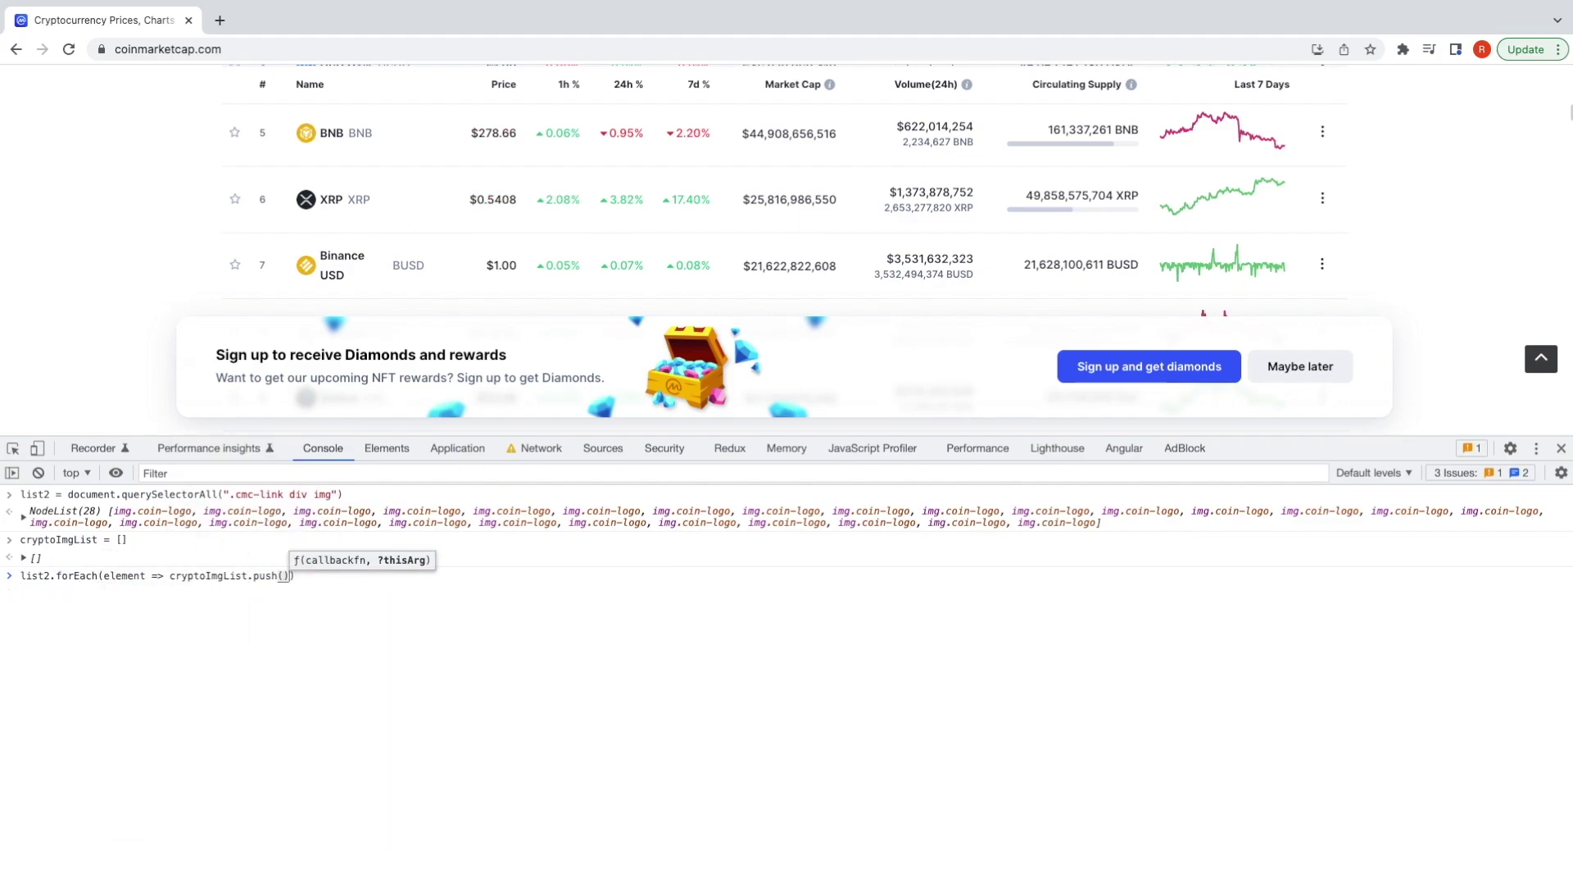
text(element.currentSrc))
key(Return)
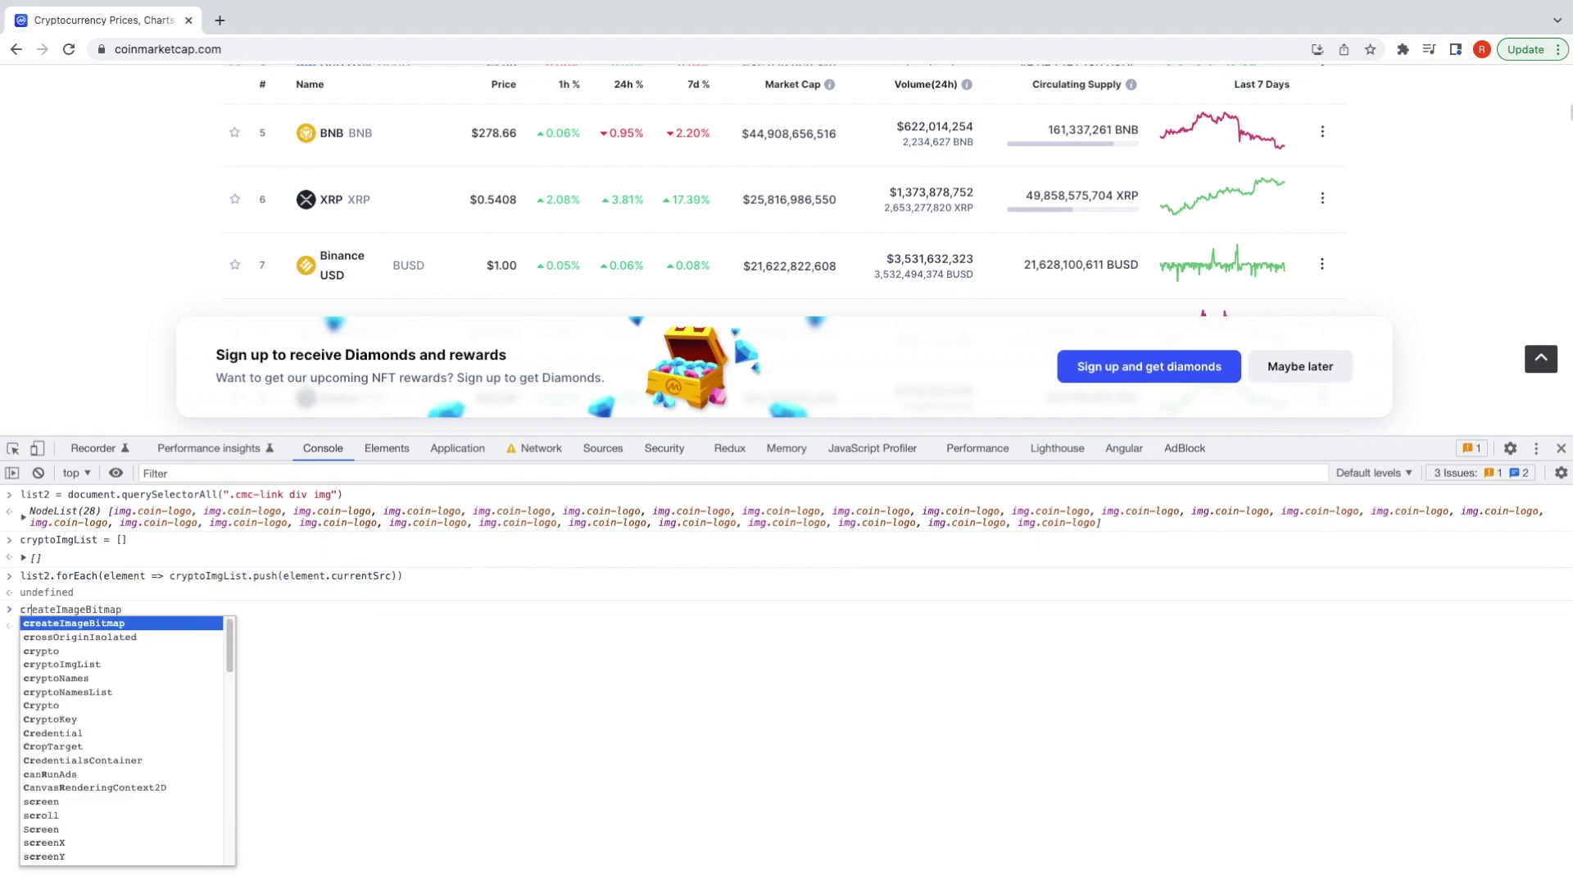
text(cryptoImgList)
- Display cryptoImgList and expand it to review the 28 logo URLs
key(Return)
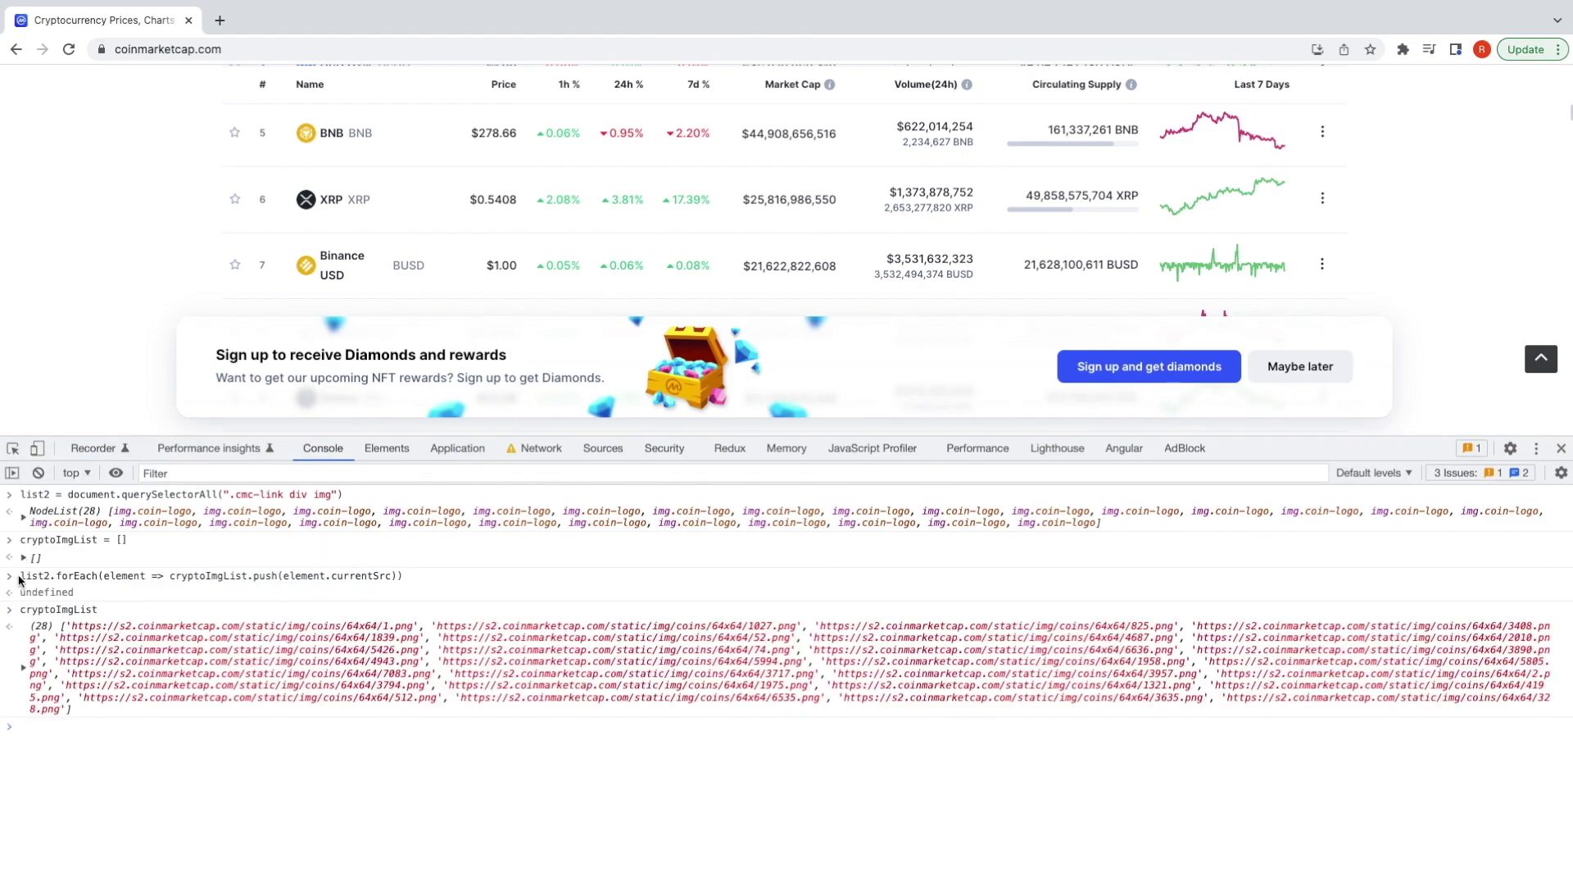
click(24, 625)
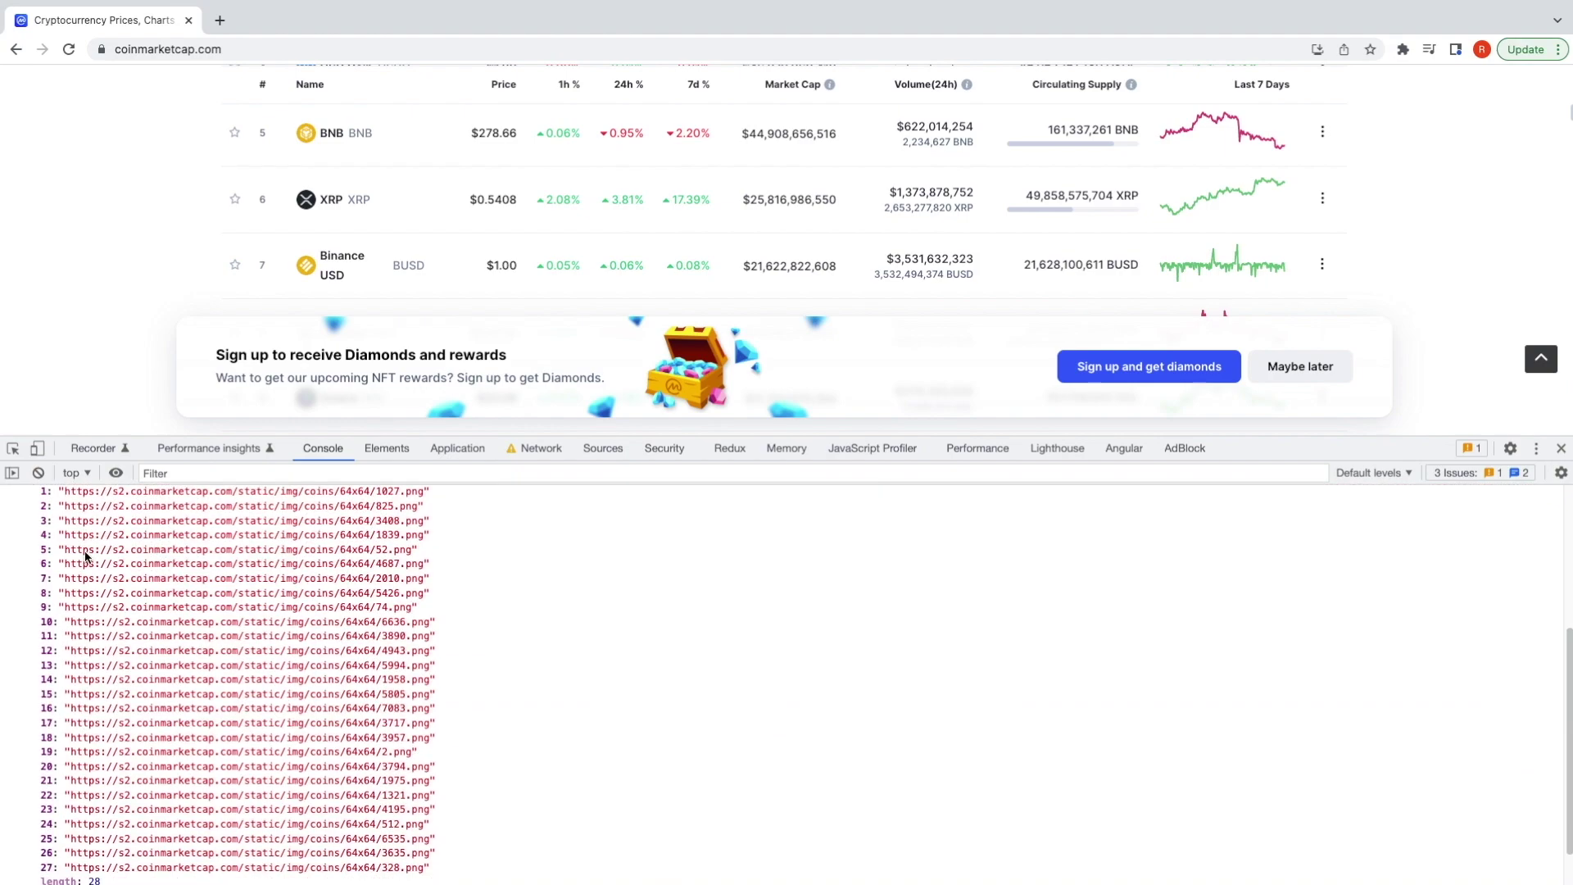
scroll(47, 723, down, 5)
scroll(90, 851, up, 5)
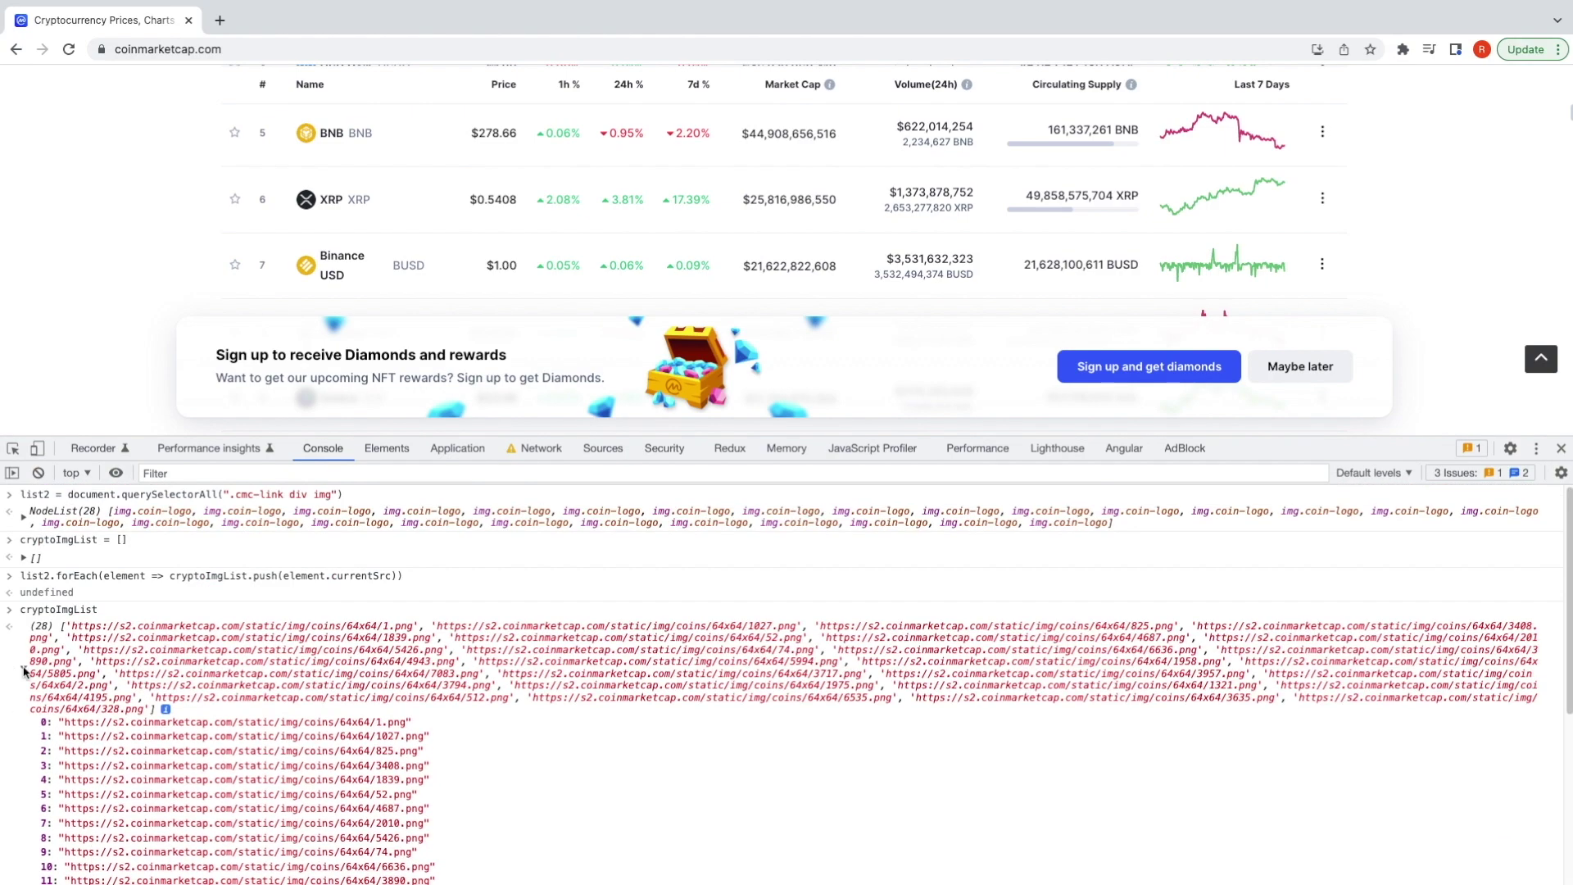
click(27, 671)
text(copy)
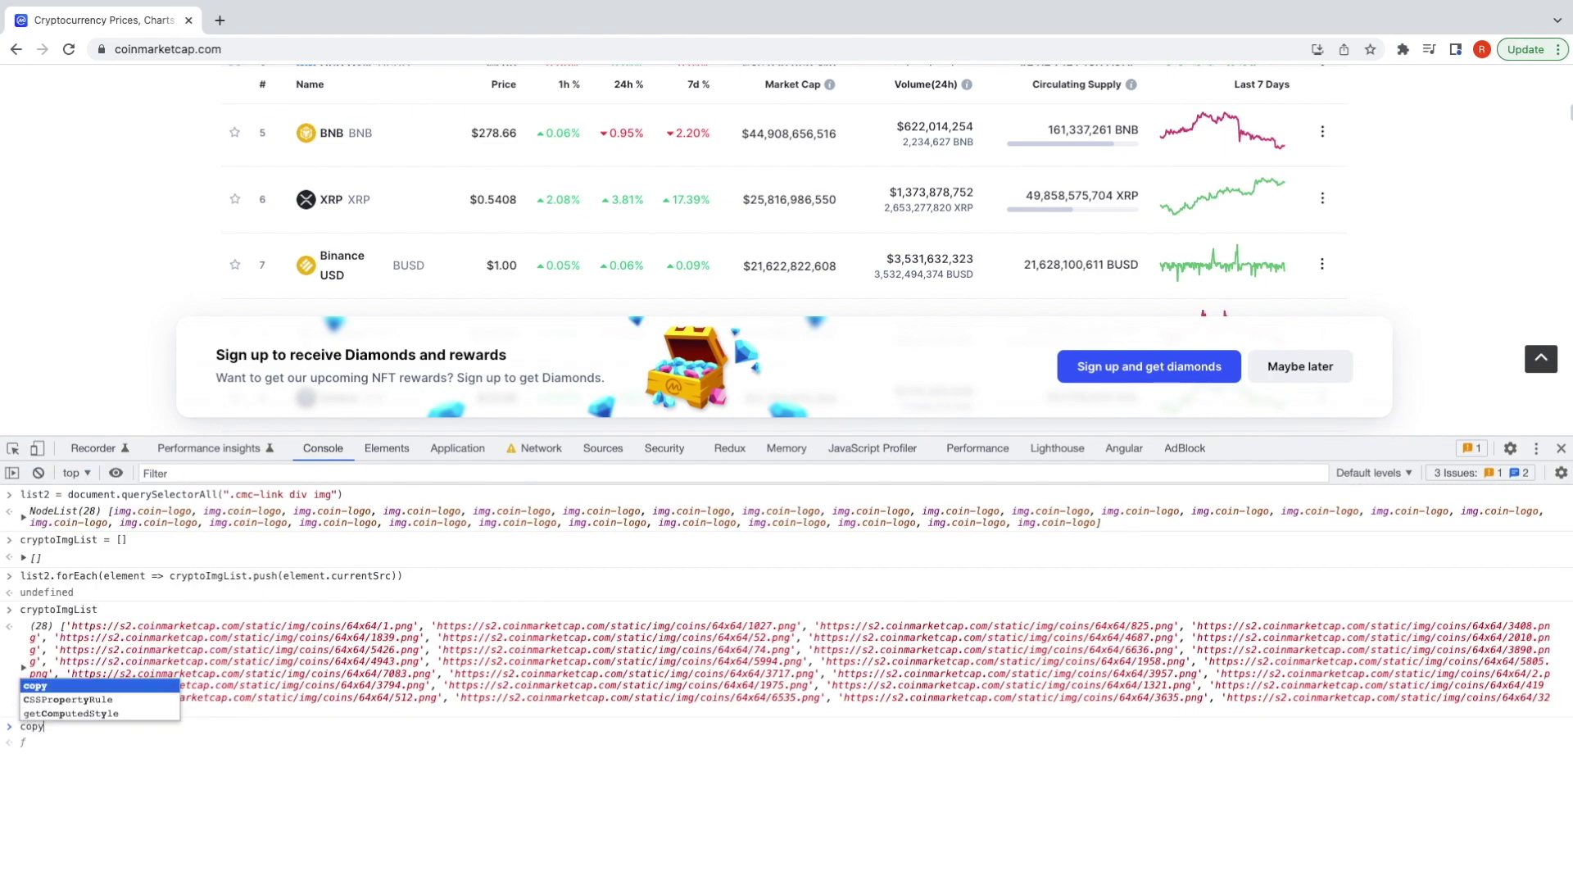
text((crypt)
- Copy the logo URL list to the clipboard with copy(cryptoImgList)
key(Down)
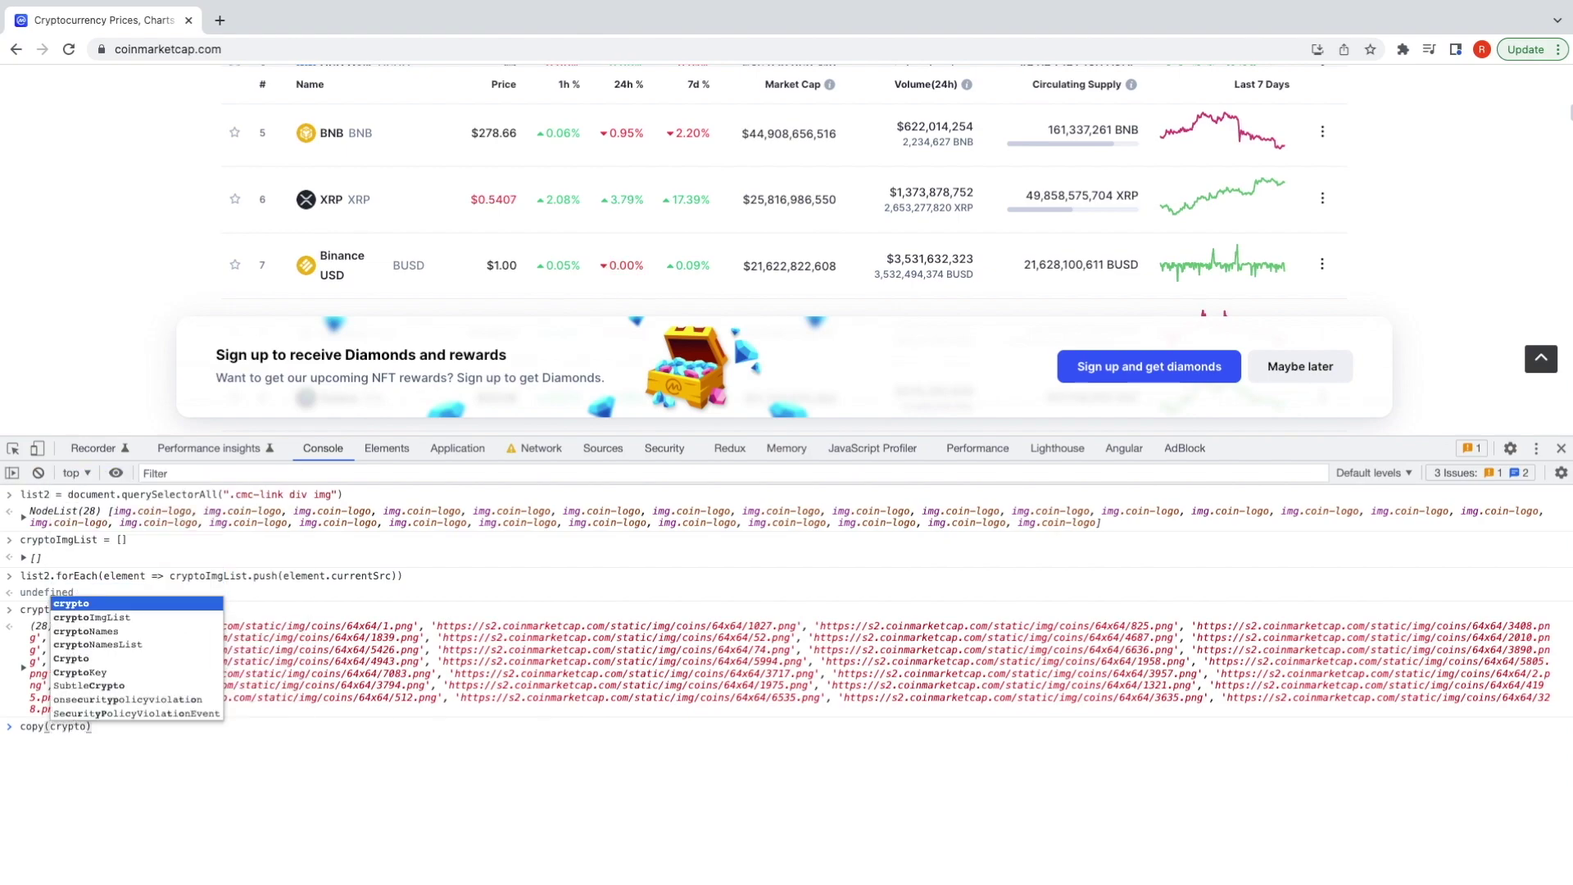
key(Tab)
key(Return)
- Paste the 28 coin logo URLs into new Untitled-2, then check it against the Untitled-1 names file
key(super+Tab)
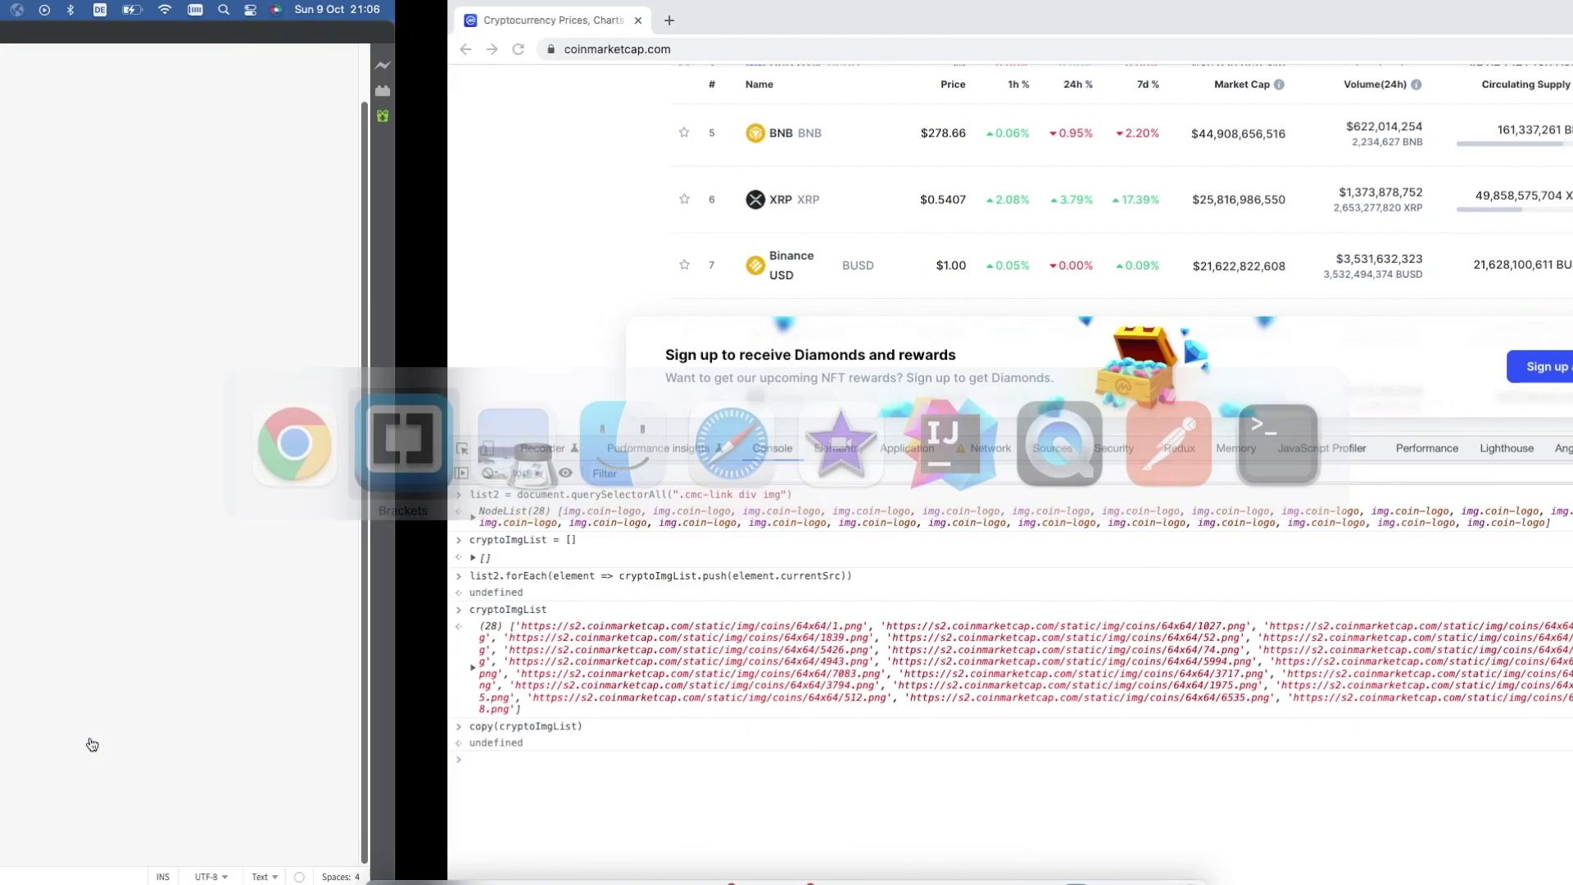
click(115, 9)
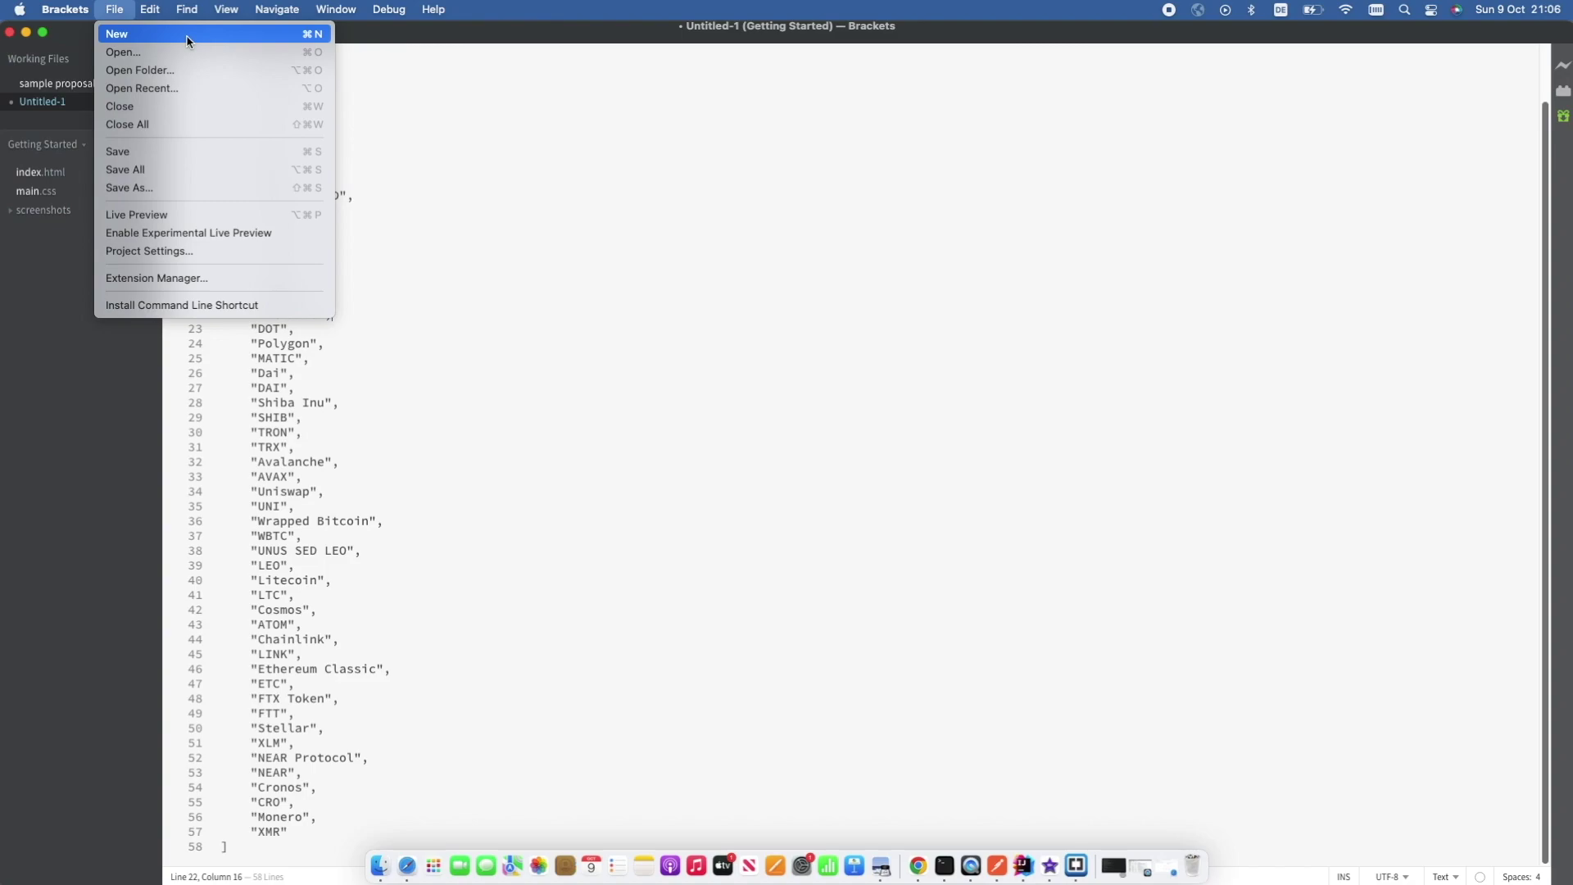
click(187, 35)
right_click(316, 188)
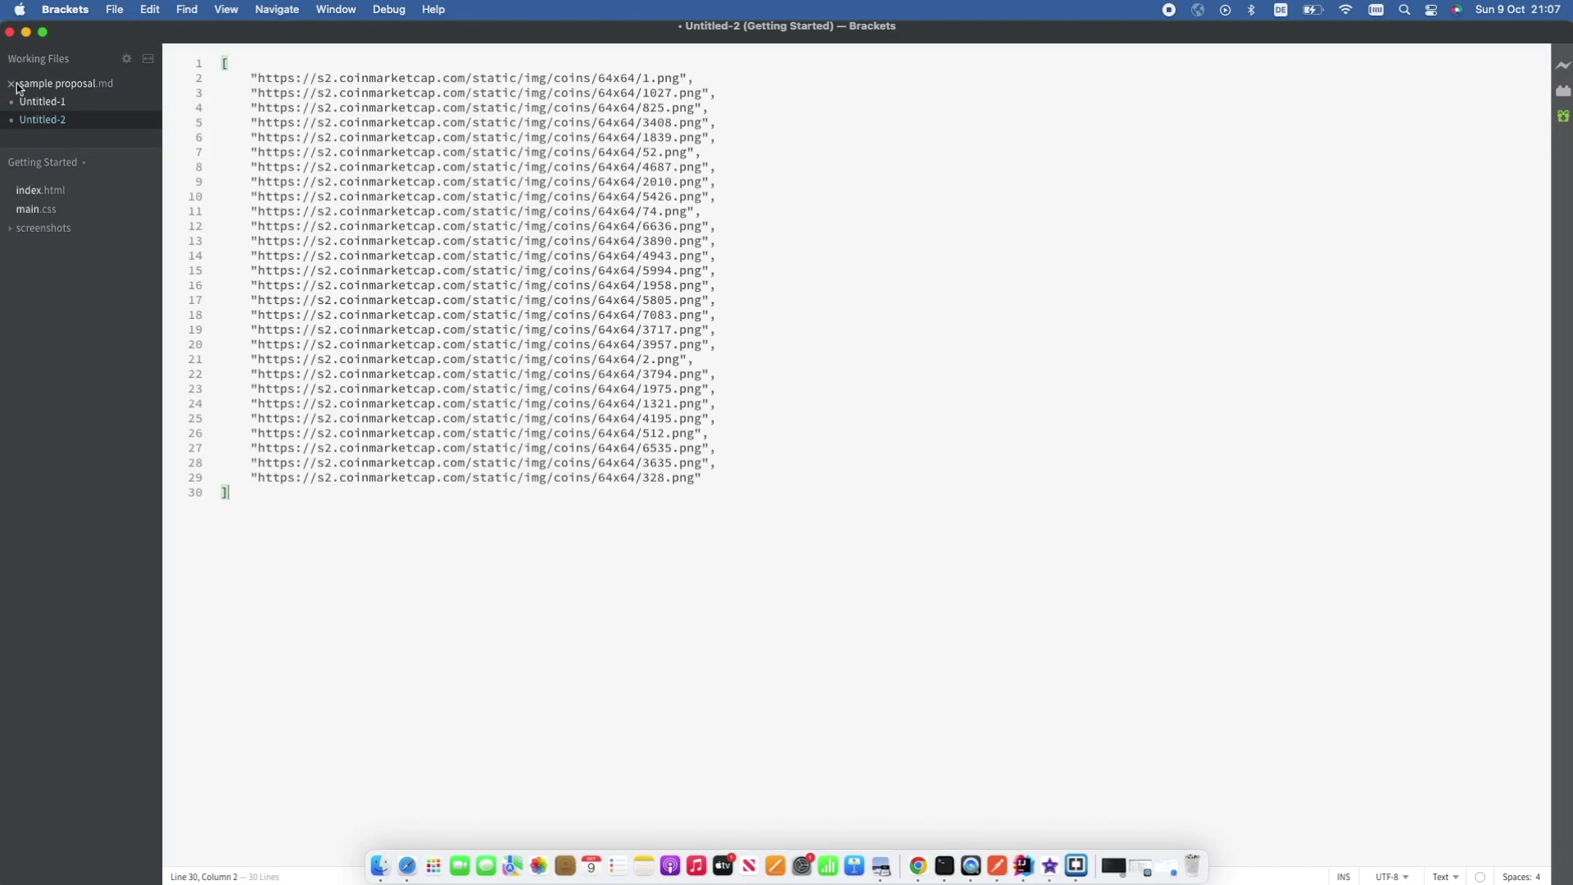
click(41, 101)
scroll(197, 74, up, 3)
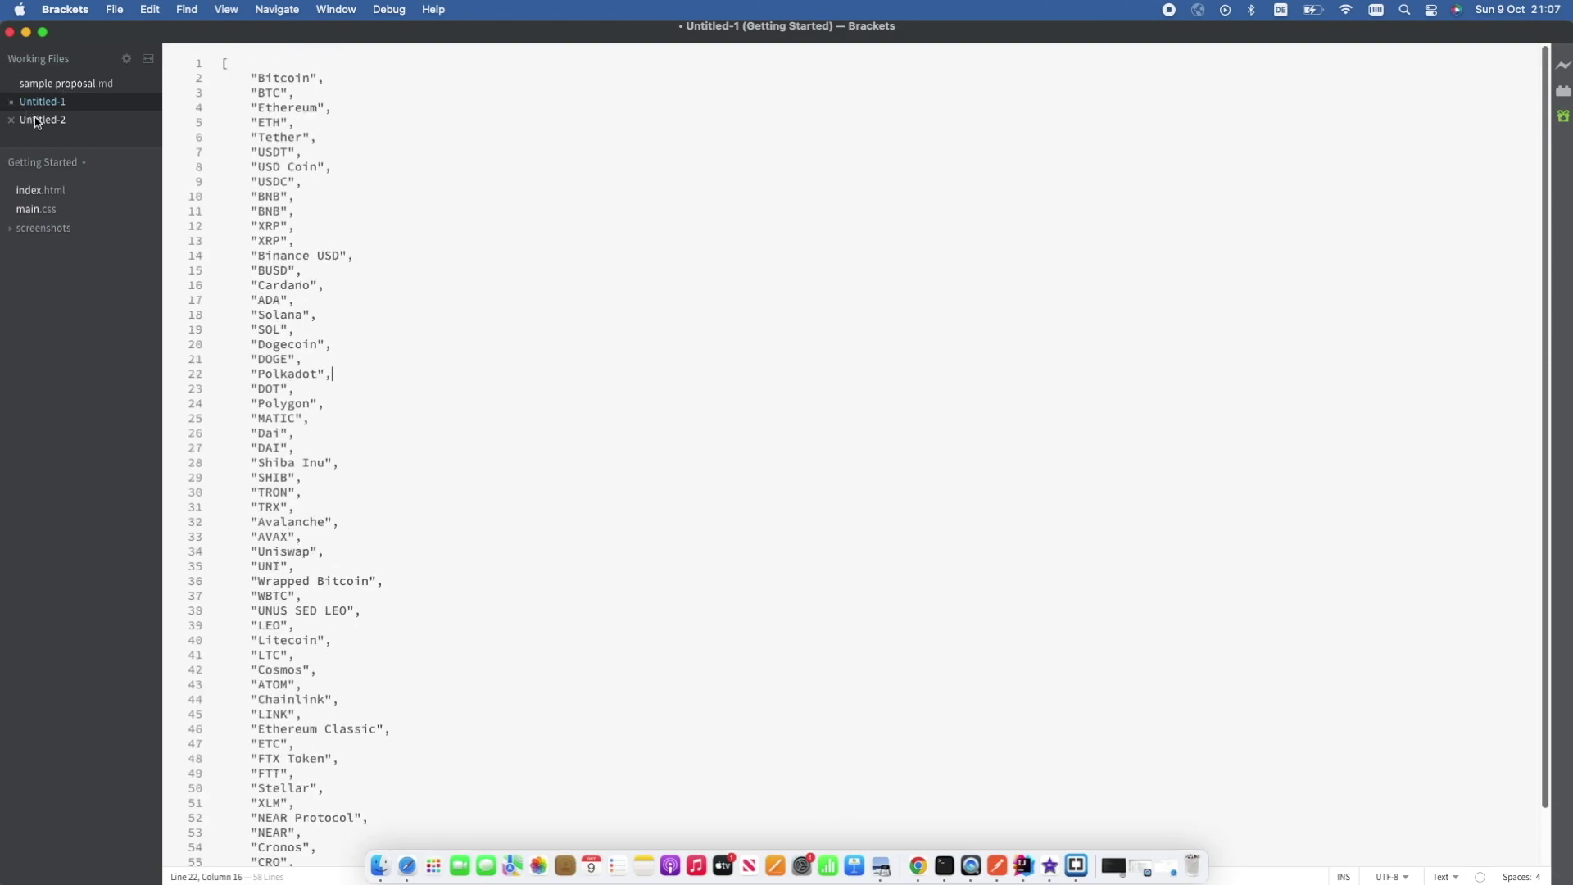
click(35, 120)
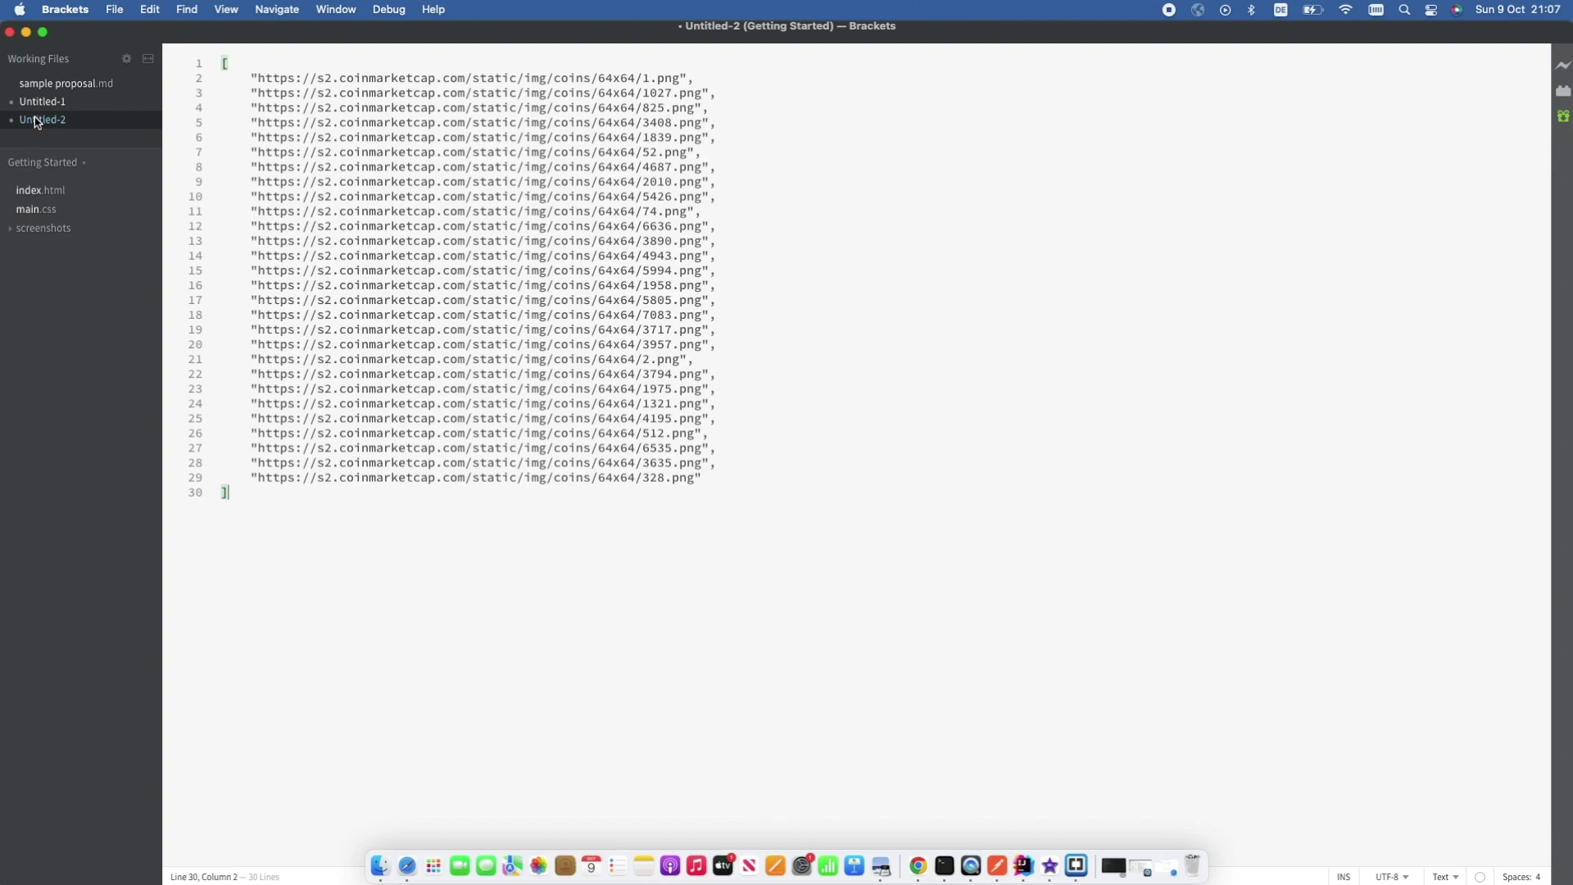